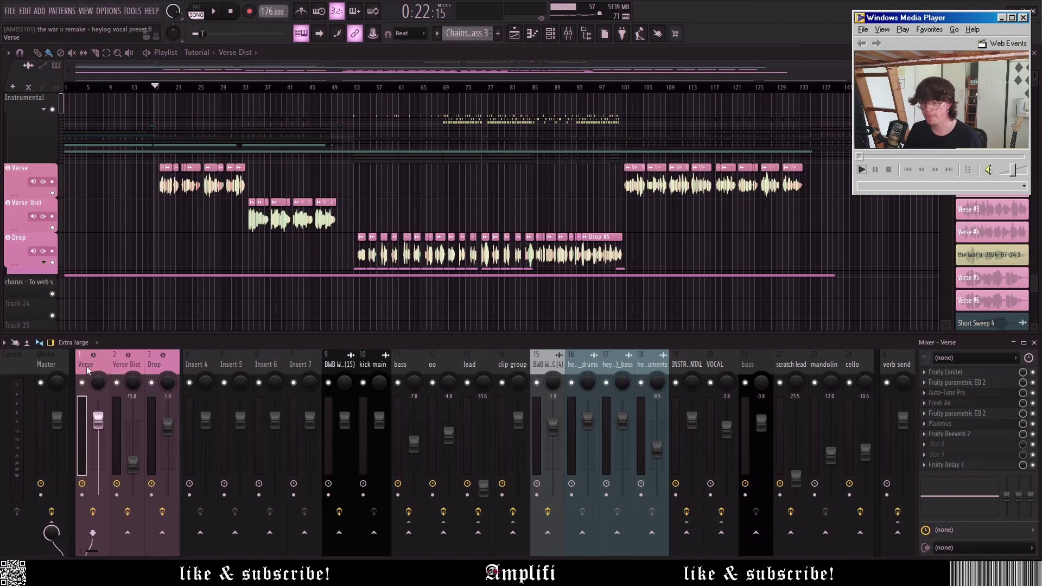
Step: Look over the Verse, Verse Dist and Drop mixer tracks and the playlist tracks inside the Instrumental group
drag(86, 366, 157, 358)
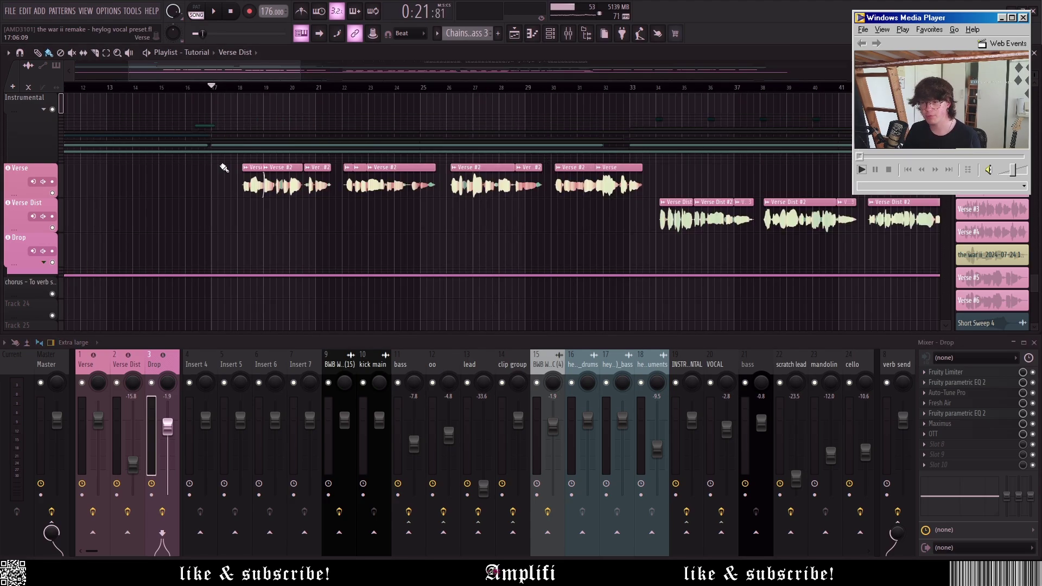
scroll(223, 168, up, 3)
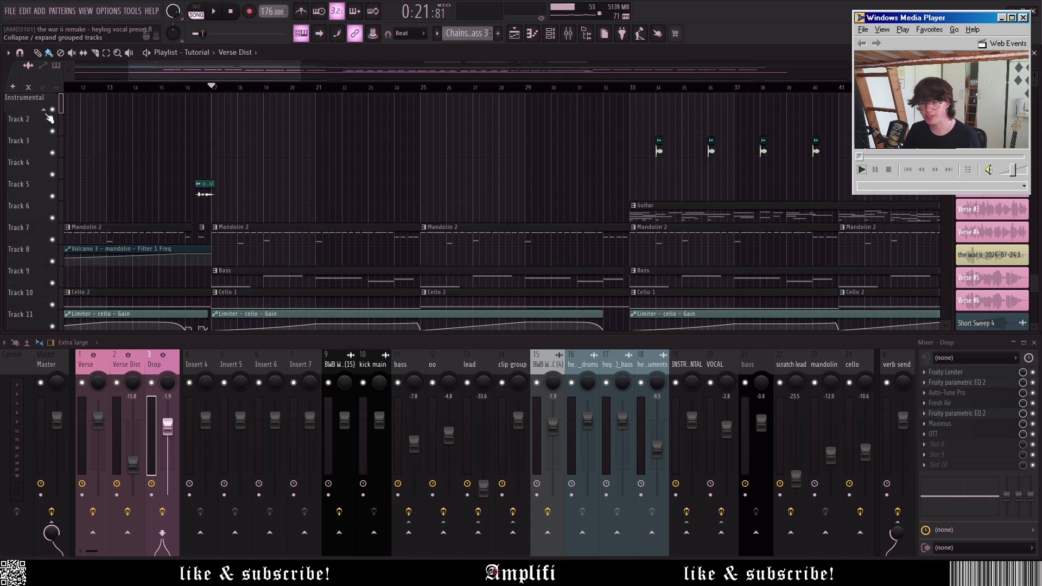
scroll(244, 216, down, 3)
scroll(255, 183, up, 3)
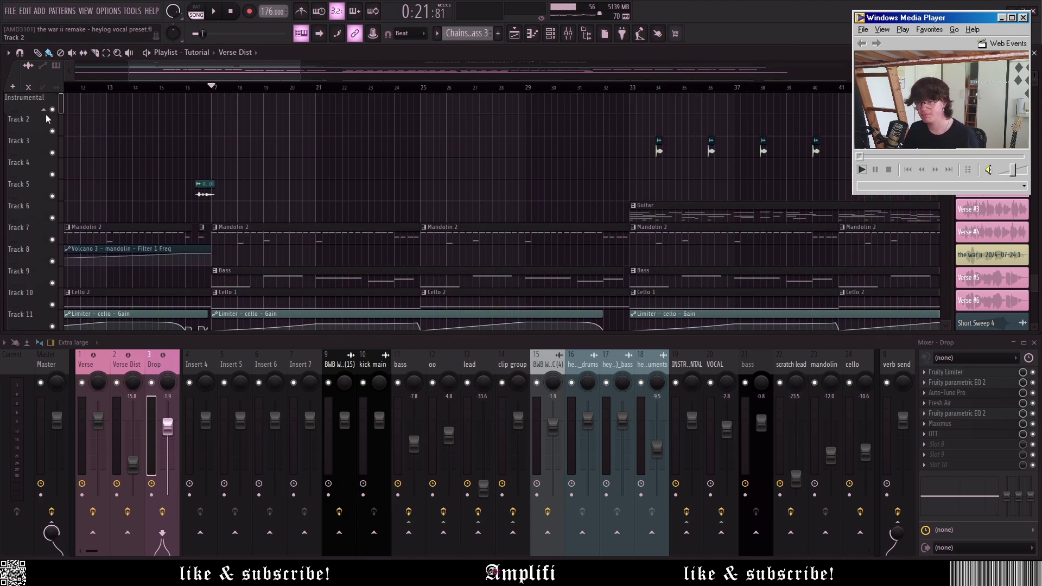
scroll(301, 139, down, 5)
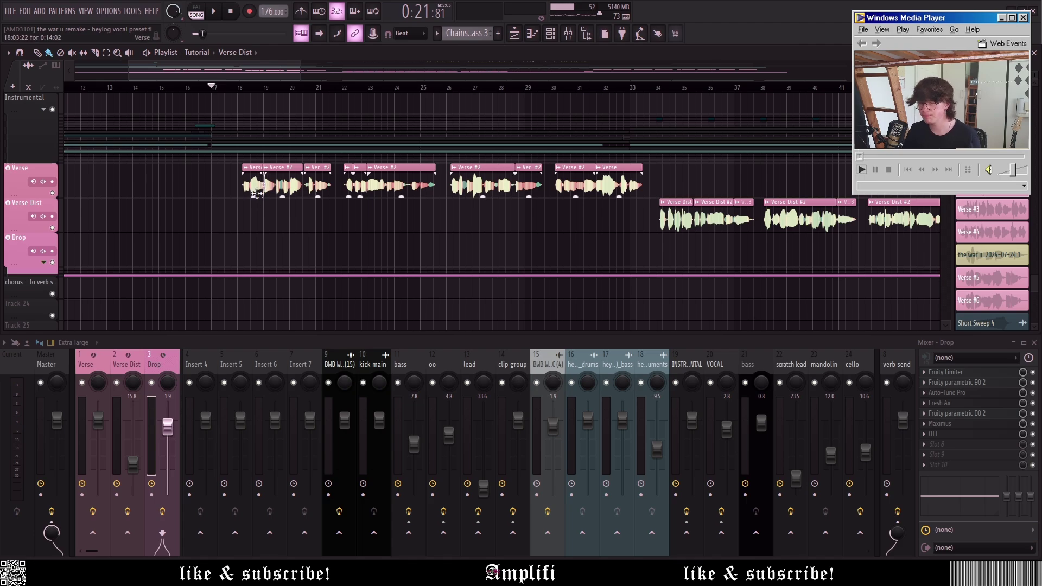
Step: Play the verse vocals with the full instrumental from bar 17
scroll(256, 193, up, 4)
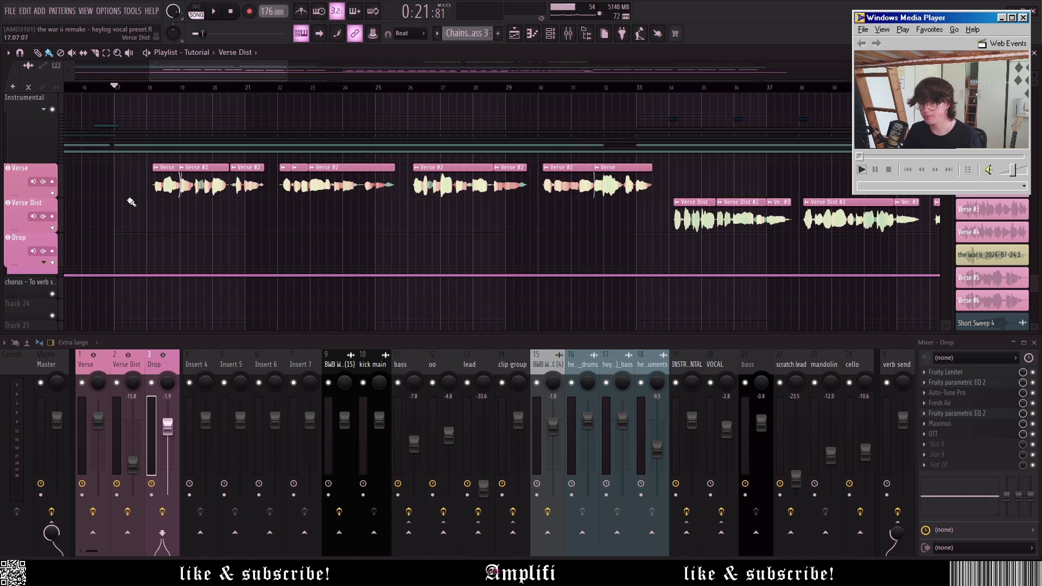
key(space)
scroll(235, 233, down, 6)
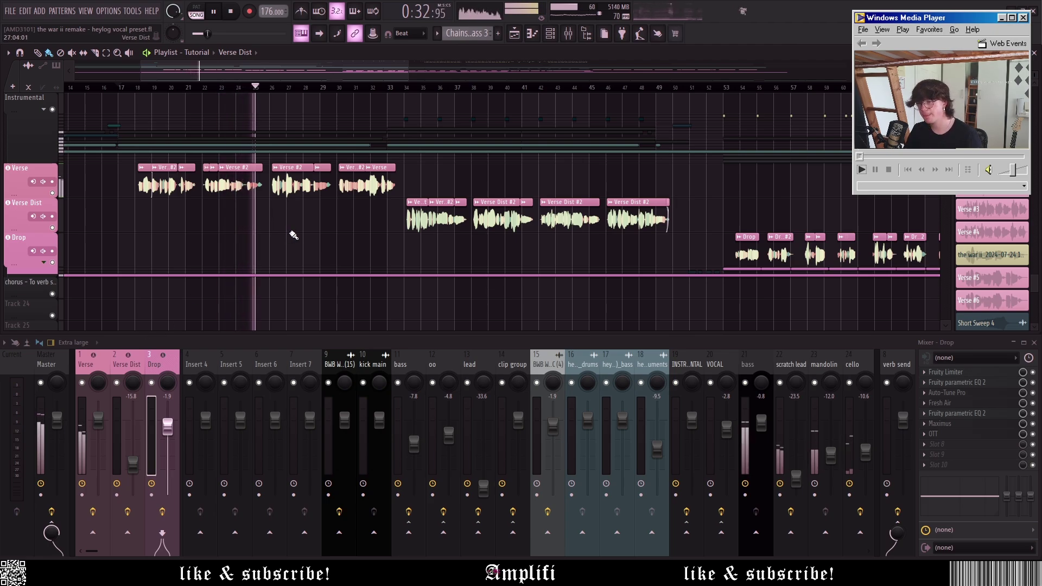
Step: Select the Verse mixer track with its effects bypassed and audition the isolated dry vocal phrase from bar 30
click(86, 366)
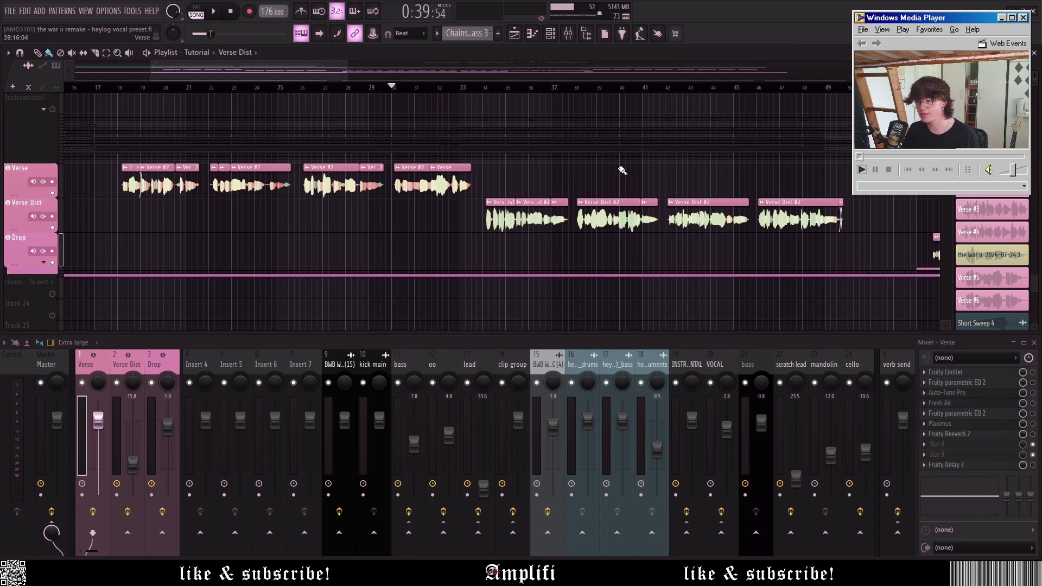
scroll(413, 171, up, 4)
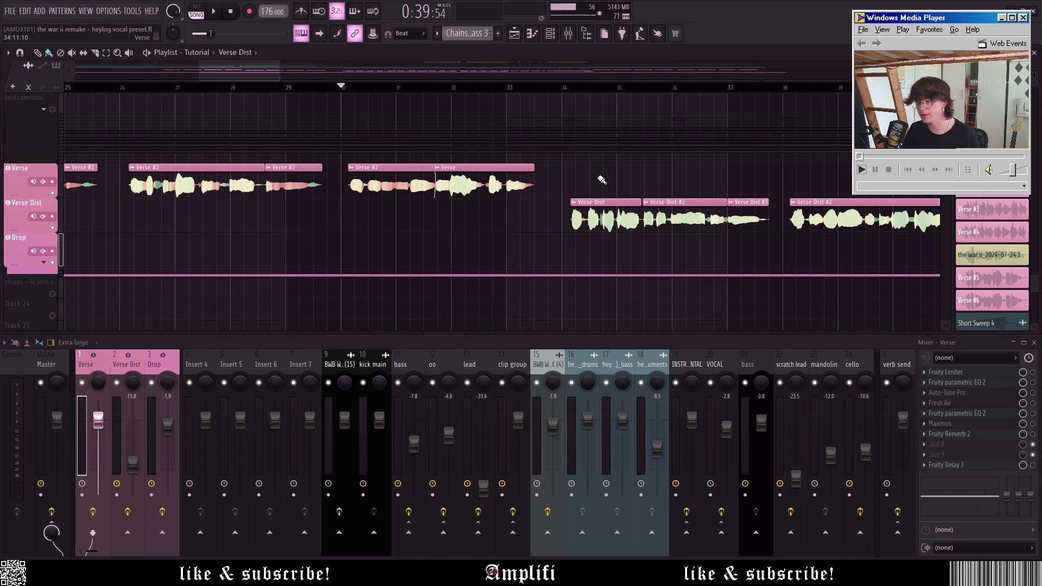
scroll(600, 179, down, 1)
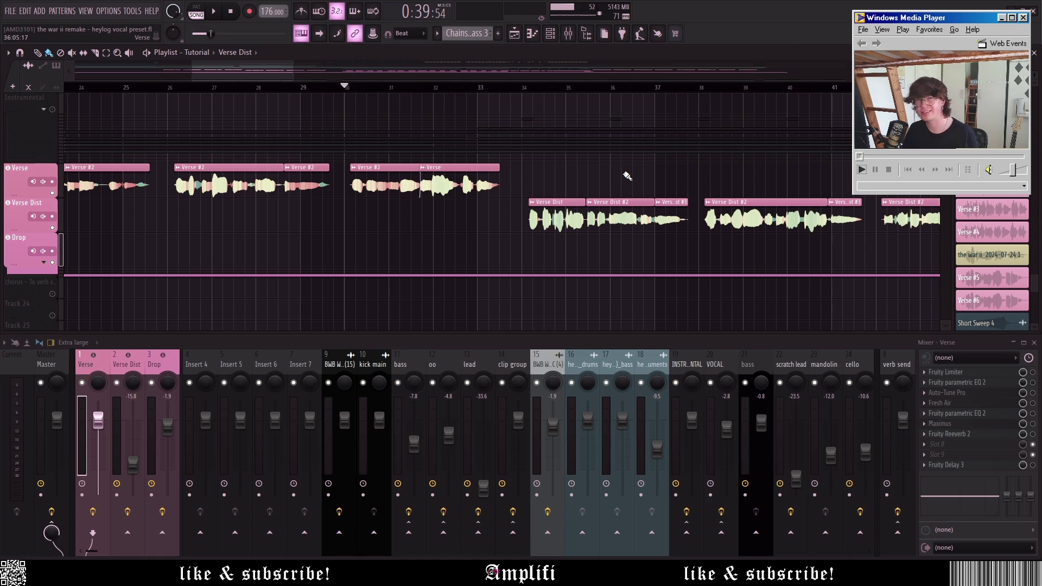
key(space)
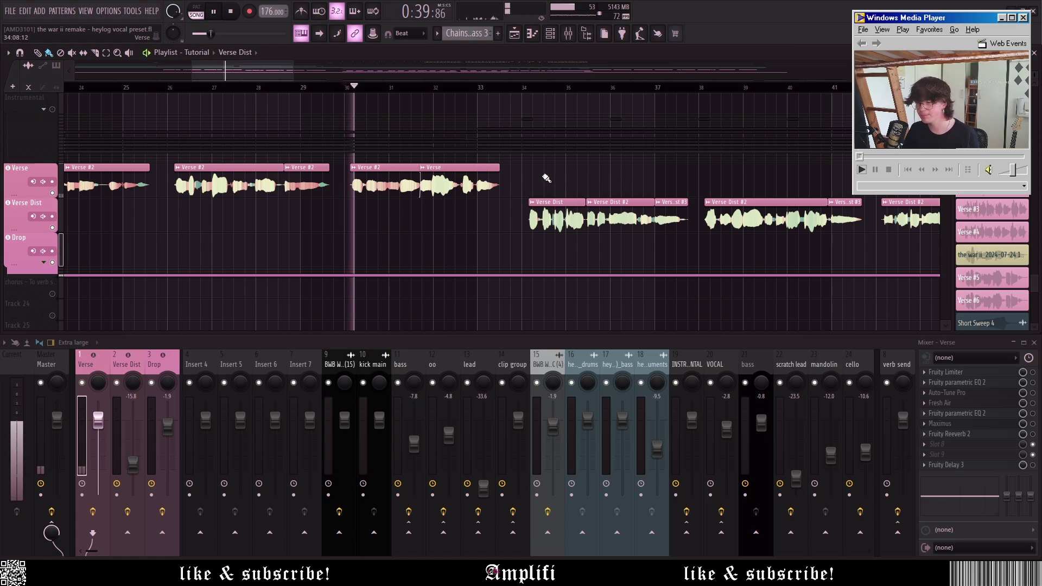
scroll(589, 187, up, 2)
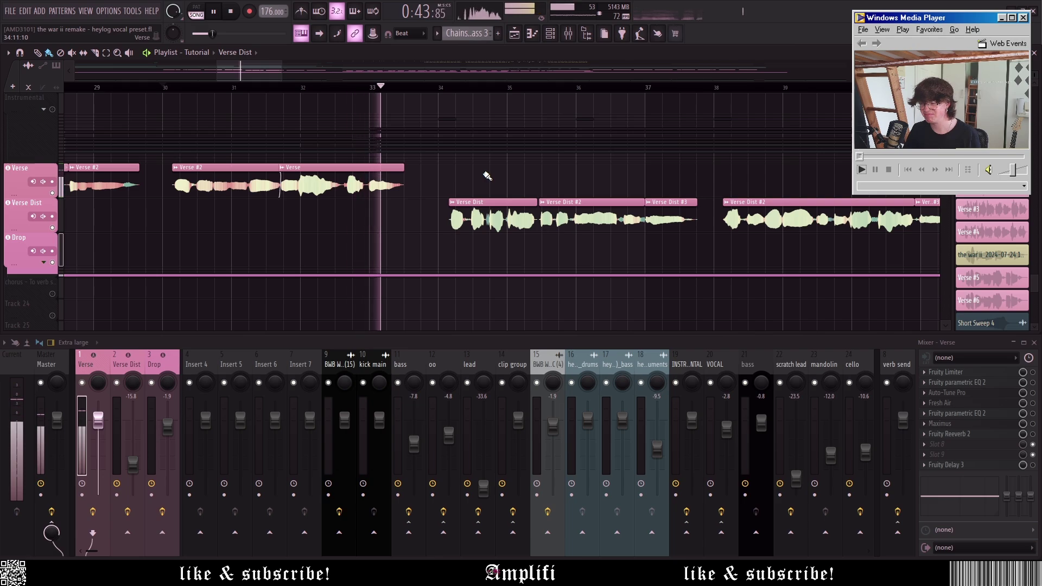
key(space)
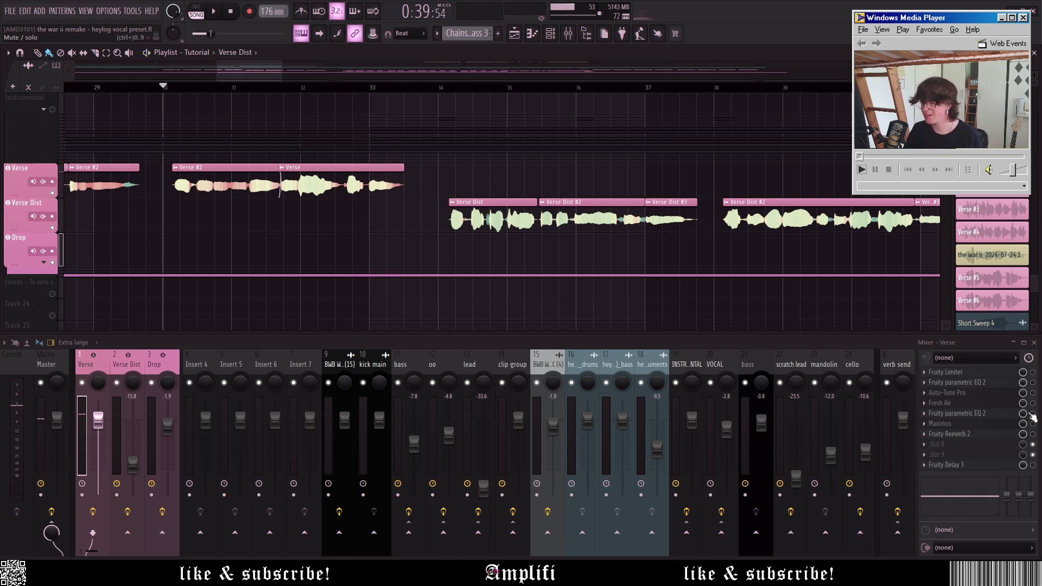
Step: Inspect the compressor settings of the Fruity Limiter on the Verse mixer track
click(983, 393)
click(983, 393)
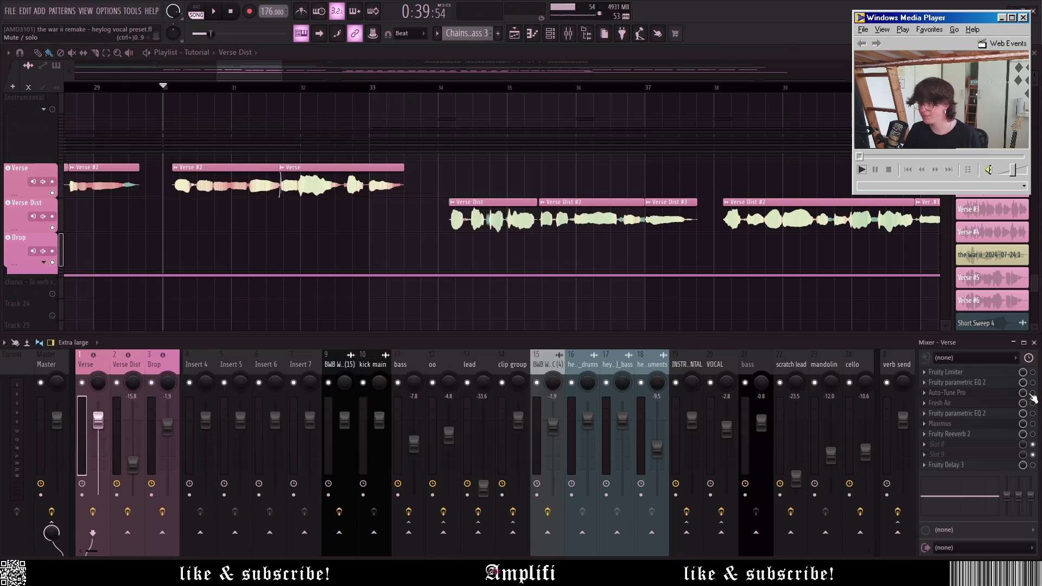
click(984, 374)
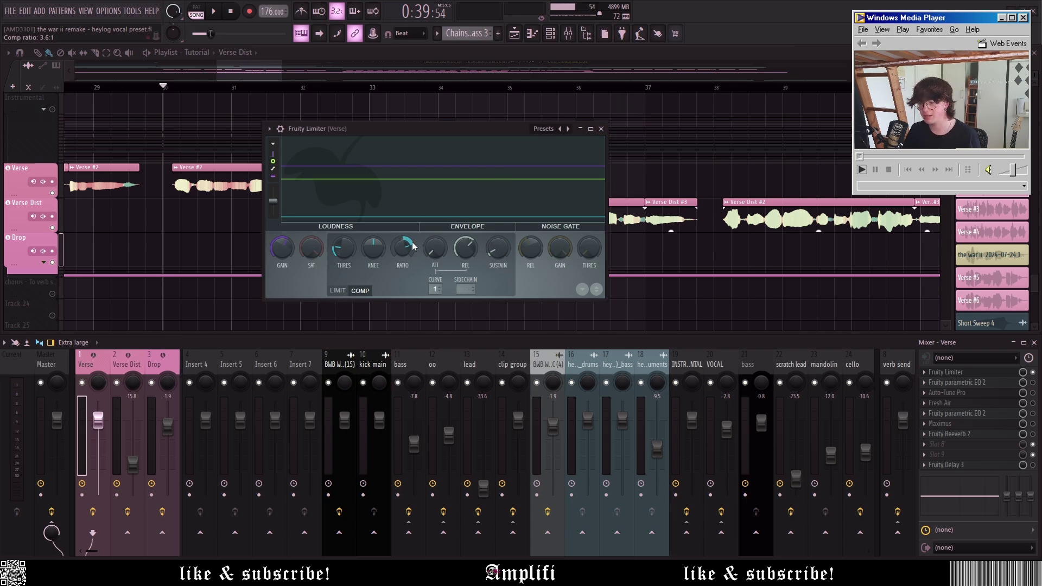
click(602, 130)
Step: Switch on the Fruity Limiter on the Verse track, playing the phrase from bar 30 without and with it
key(space)
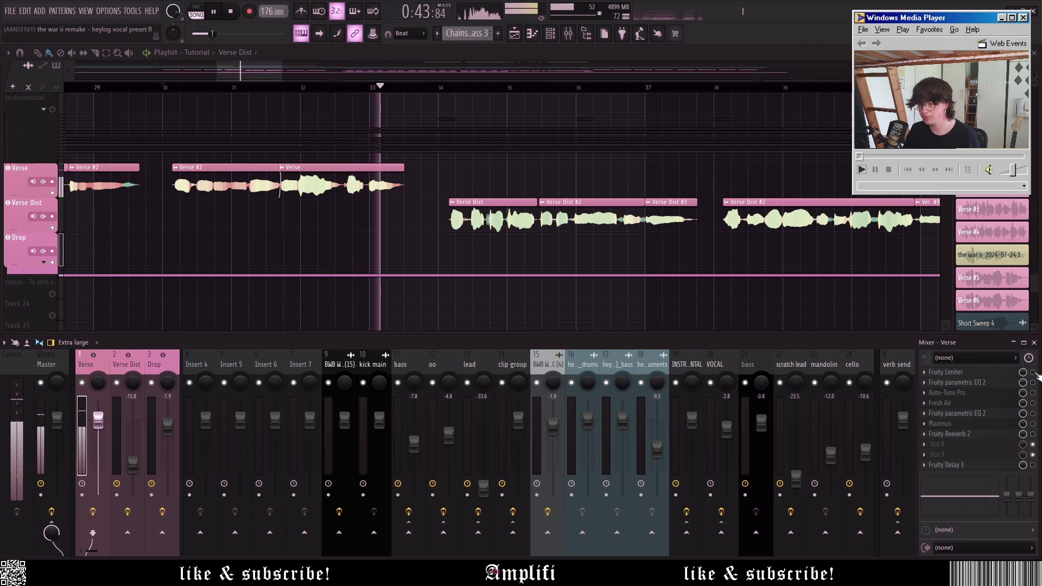
key(space)
click(1035, 373)
key(space)
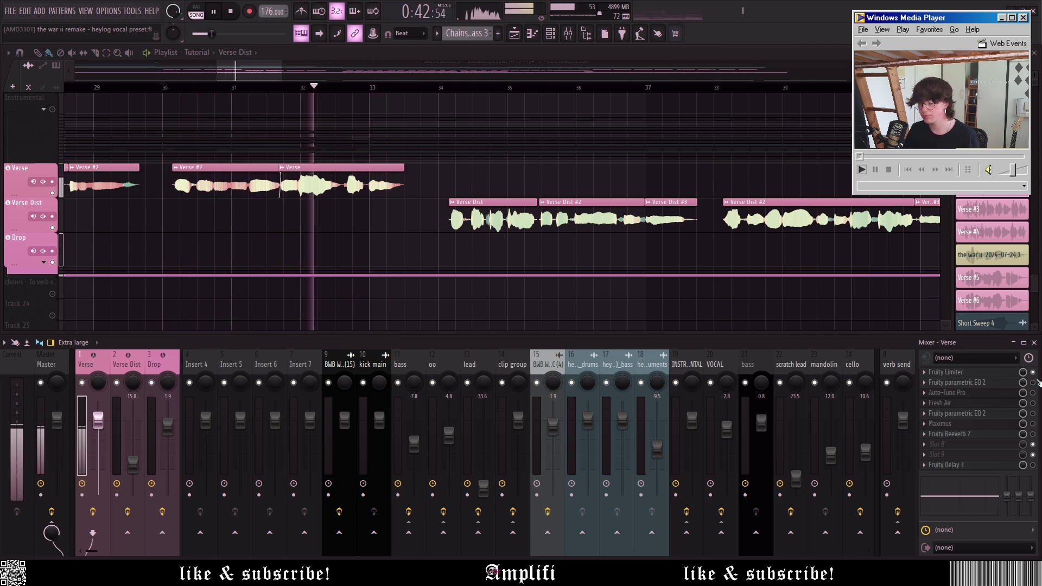
key(space)
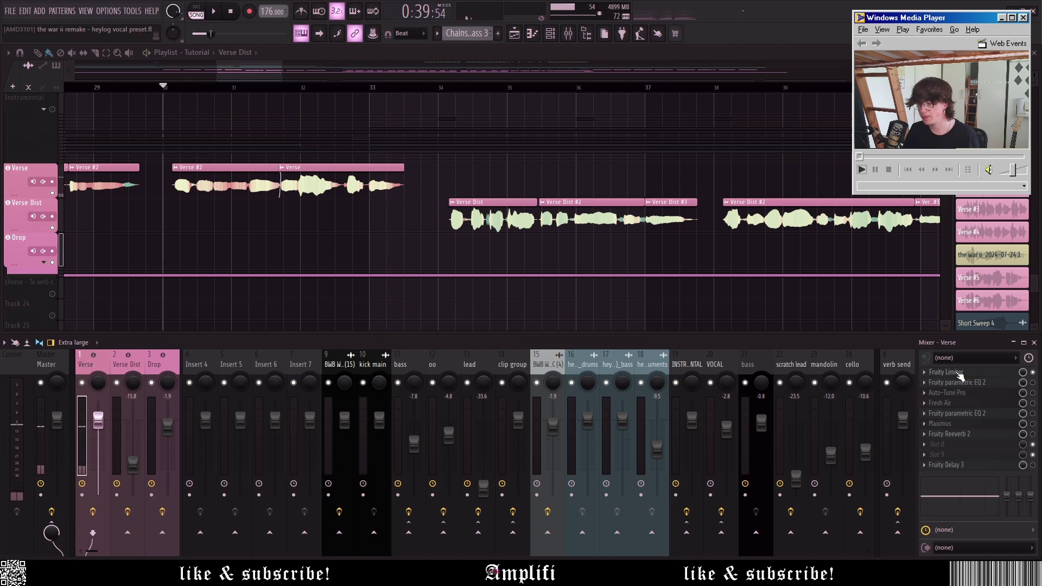
Step: Recheck the Fruity Limiter's compressor settings, then review and switch on the first Fruity parametric EQ 2 on the Verse track
click(955, 372)
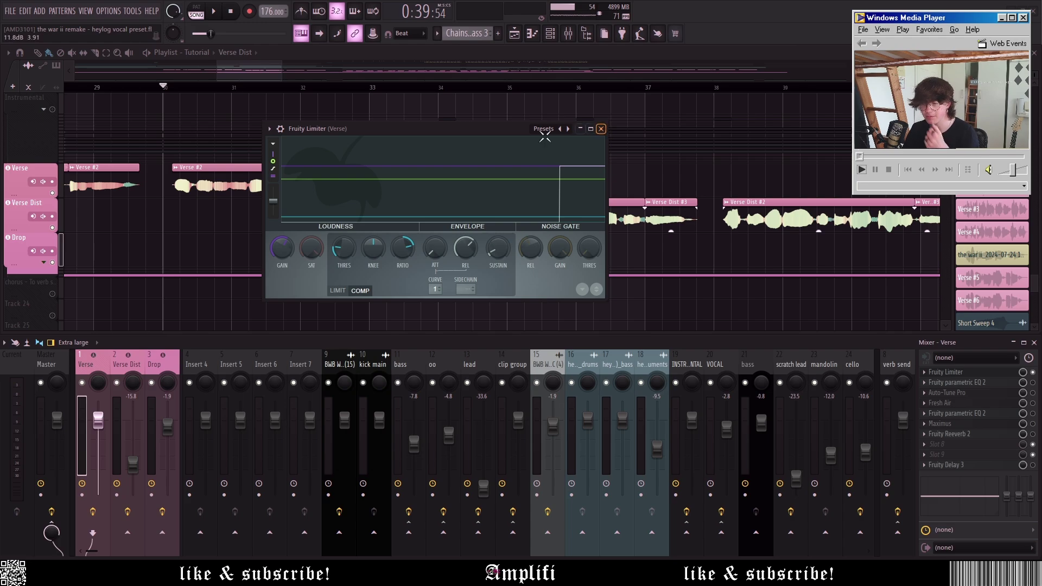
click(601, 129)
click(988, 383)
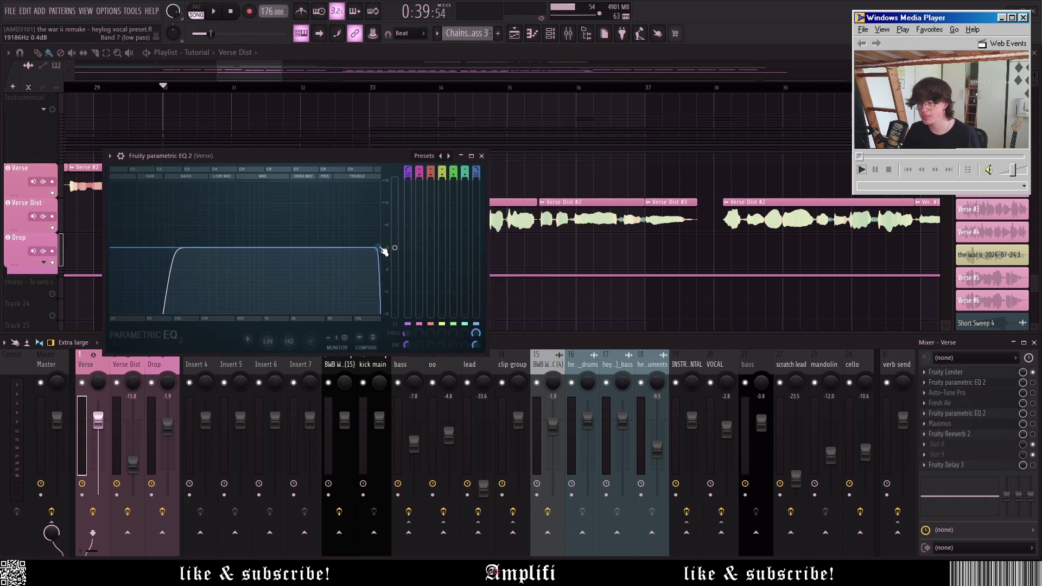
click(481, 156)
scroll(474, 173, down, 5)
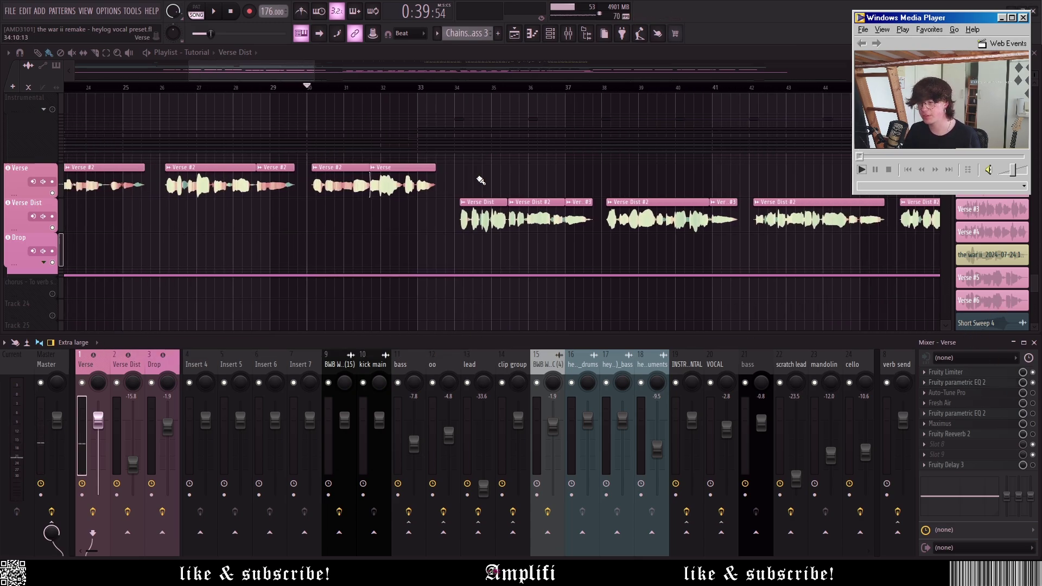
Step: Switch on Auto-Tune Pro on the Verse track and play the phrase from bar 30 while watching its pitch correction
click(986, 393)
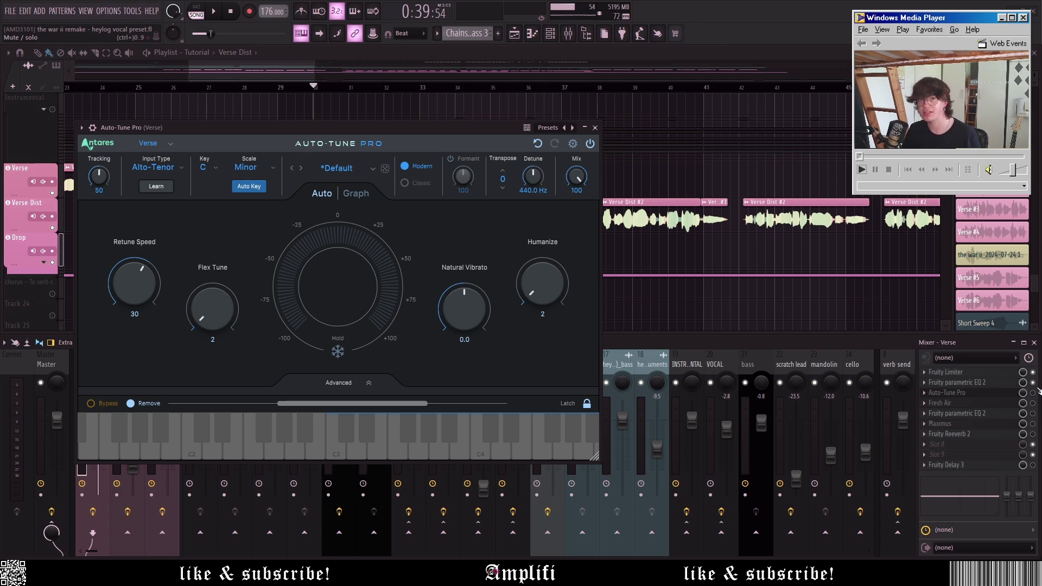
click(1033, 393)
click(998, 395)
key(space)
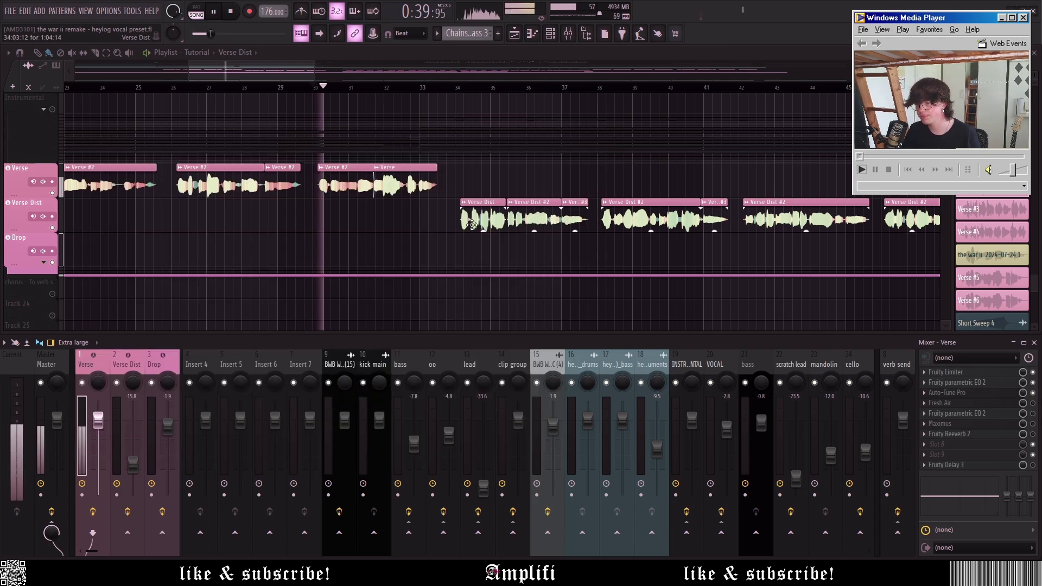
scroll(437, 212, down, 1)
scroll(436, 212, up, 5)
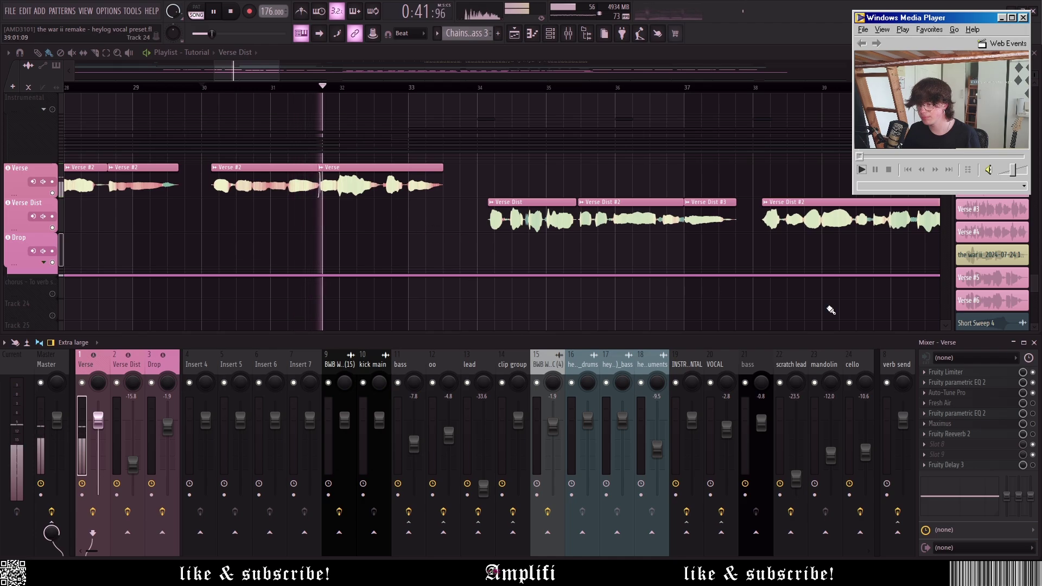
click(970, 394)
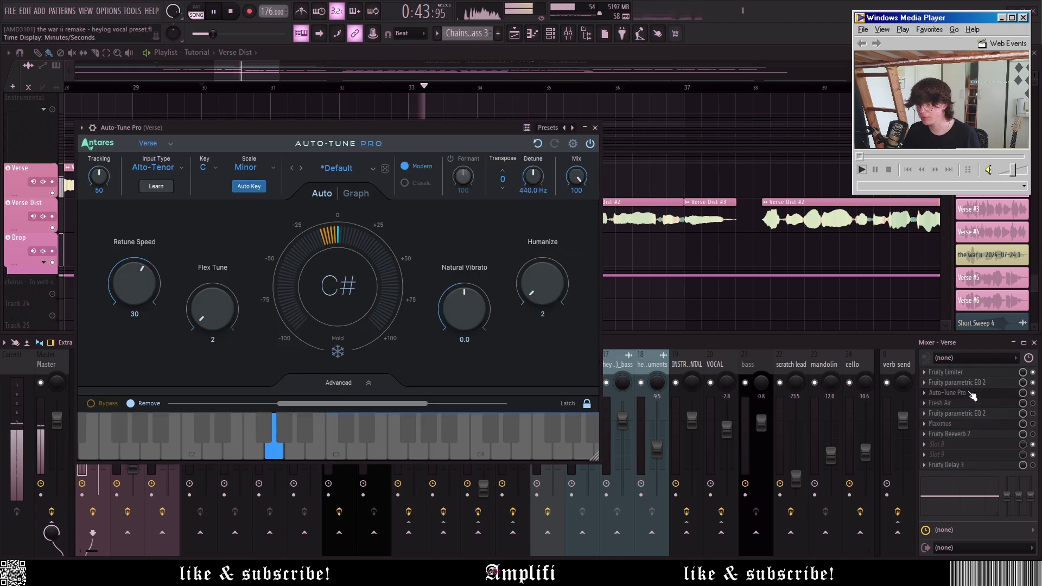
click(972, 395)
key(space)
Step: Review the Retune Speed, Flex Tune, Natural Vibrato and Humanize settings in Auto-Tune Pro on the Verse track
click(983, 393)
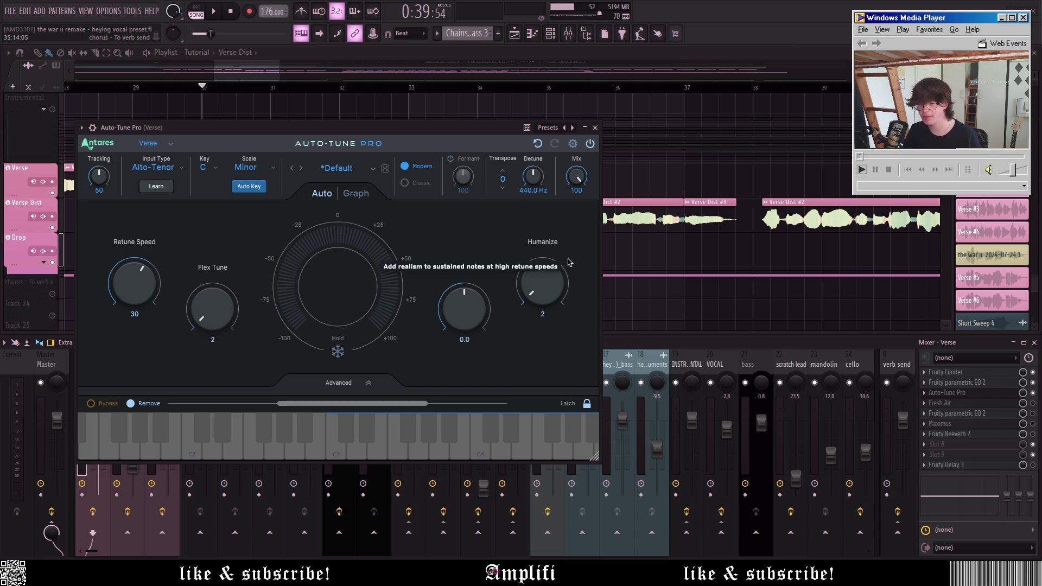
click(595, 128)
scroll(421, 221, down, 3)
Step: Check Fresh Air's Mid Air and High Air amounts, switch it on for the Verse track, and audition the phrase from bar 30
click(947, 403)
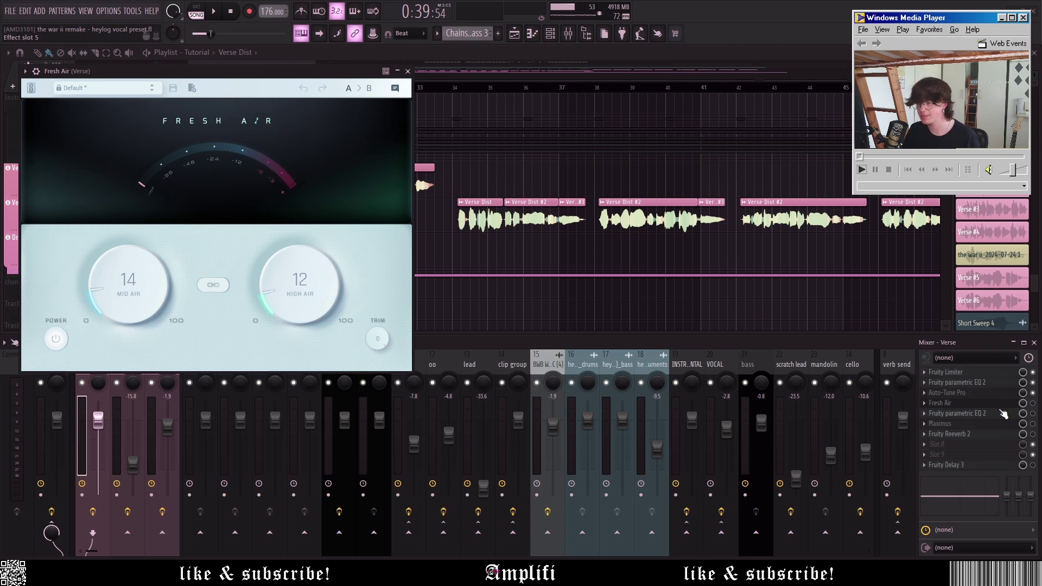
click(1002, 414)
click(990, 413)
click(988, 404)
click(1033, 403)
key(space)
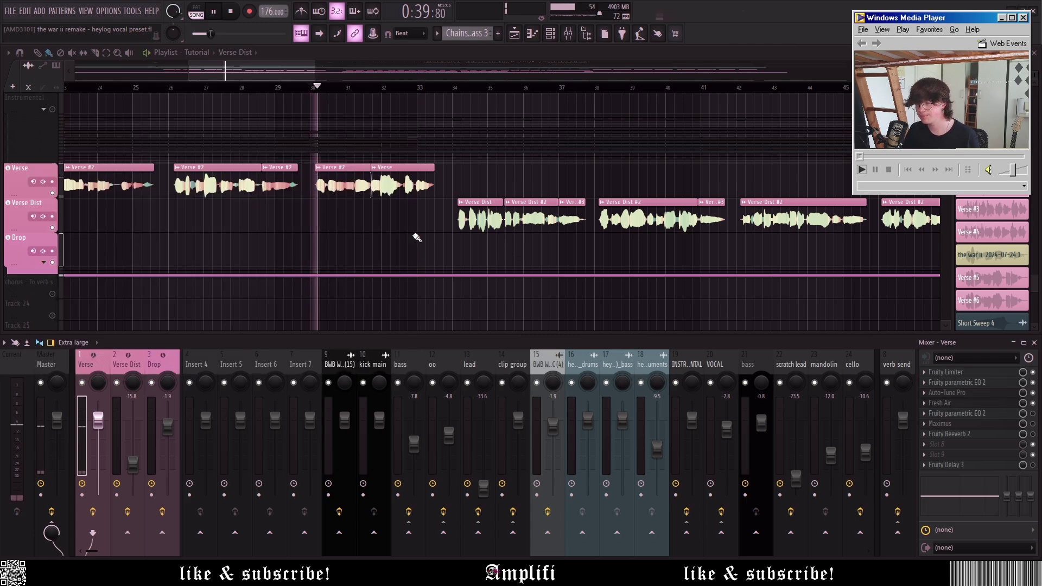
scroll(400, 226, up, 3)
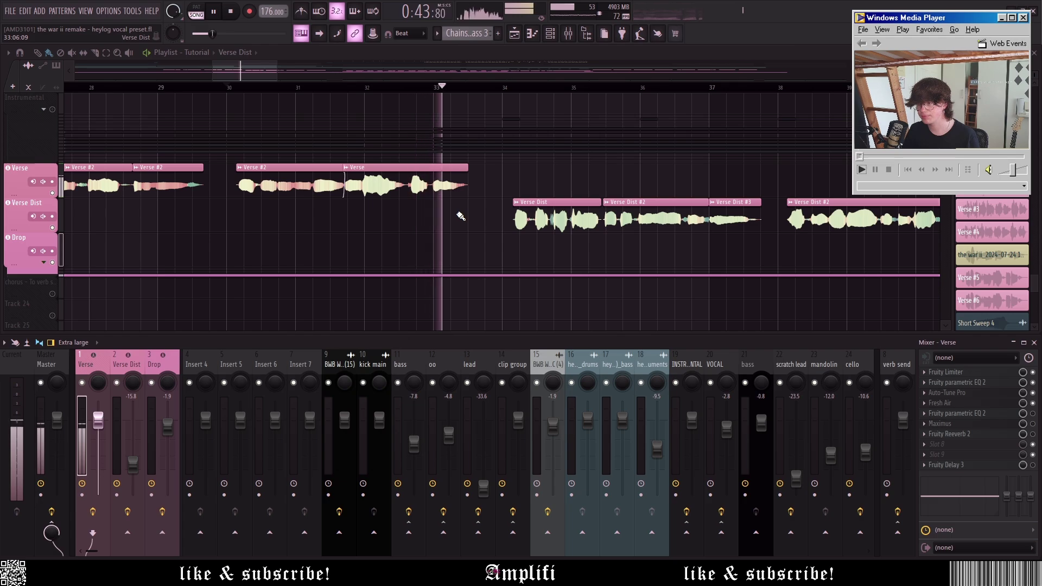
key(space)
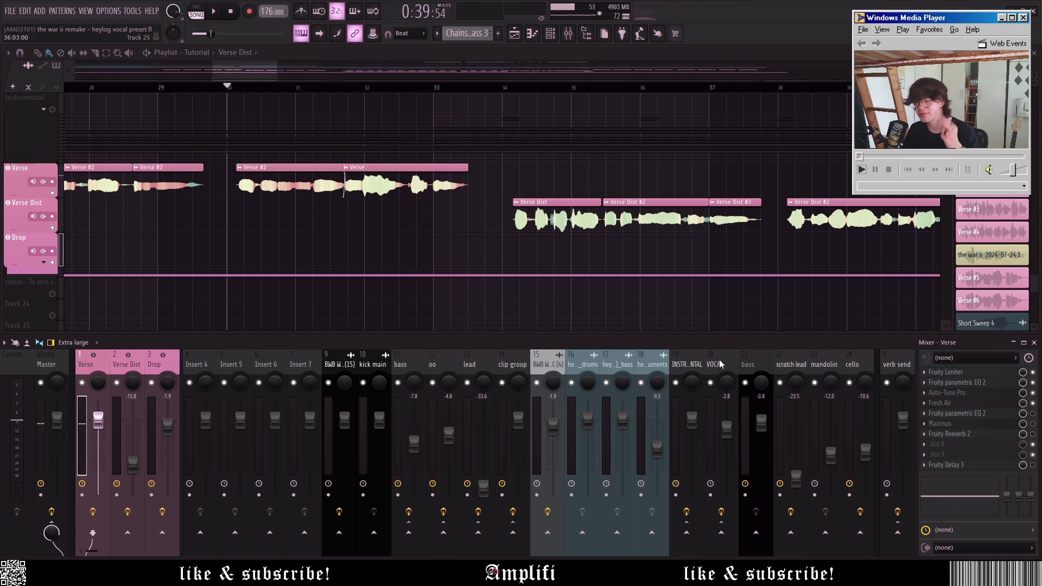
Step: Review the low-frequency dip in the second Fruity parametric EQ 2 on the Verse track and switch that EQ on
click(1020, 416)
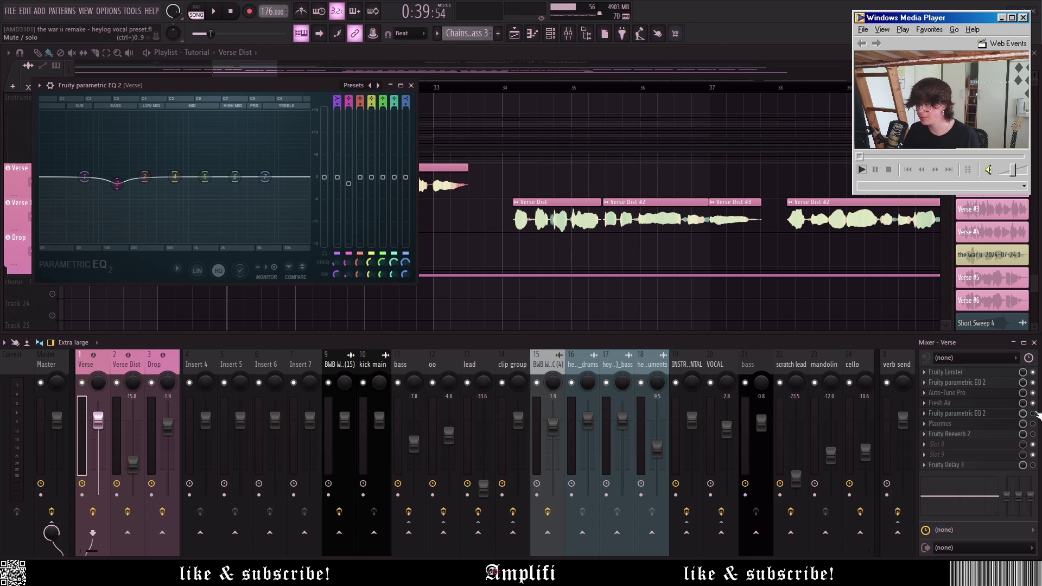
drag(247, 88, 515, 104)
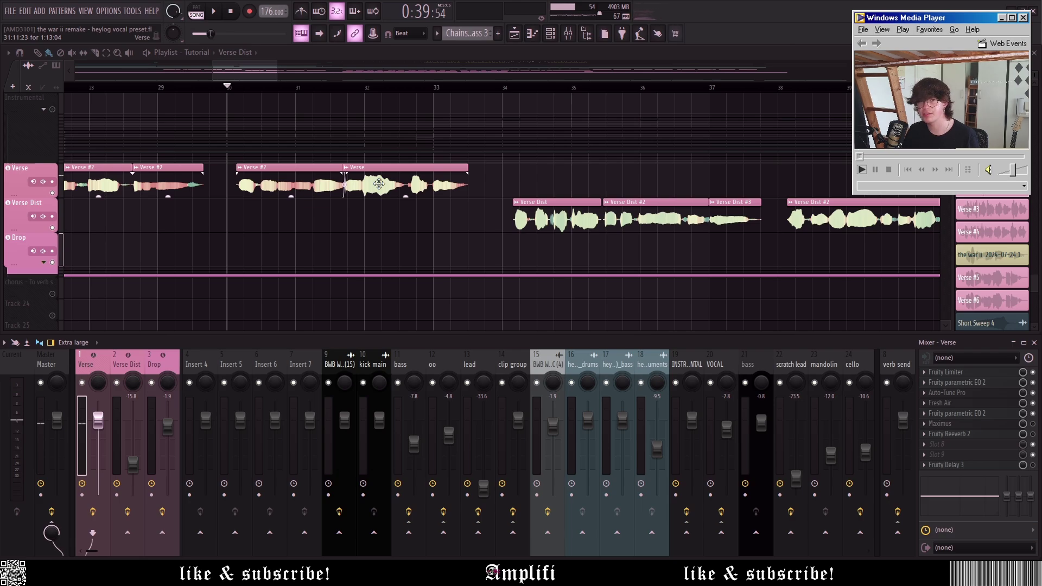
scroll(379, 183, down, 10)
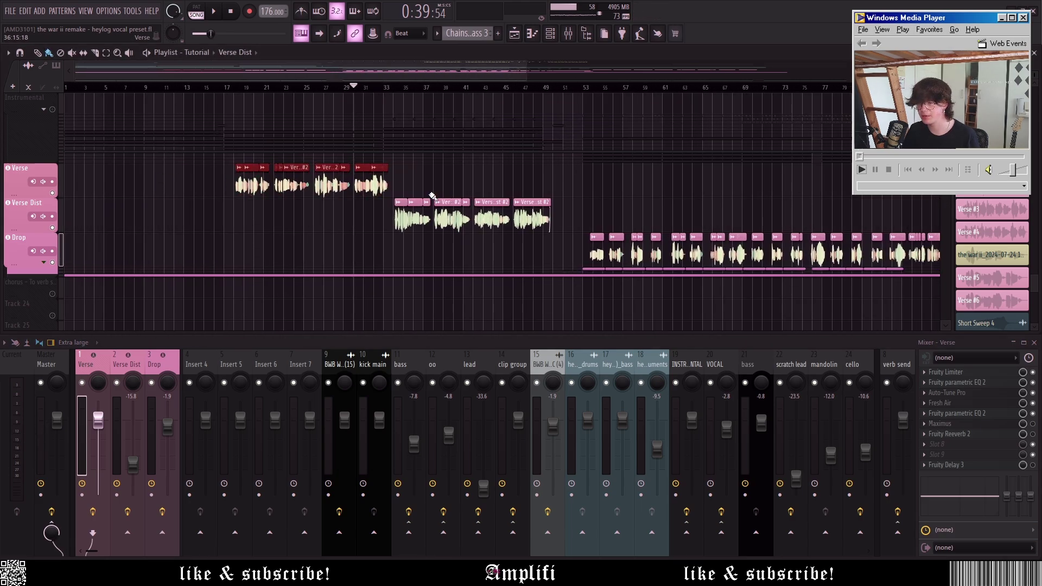
scroll(433, 196, up, 10)
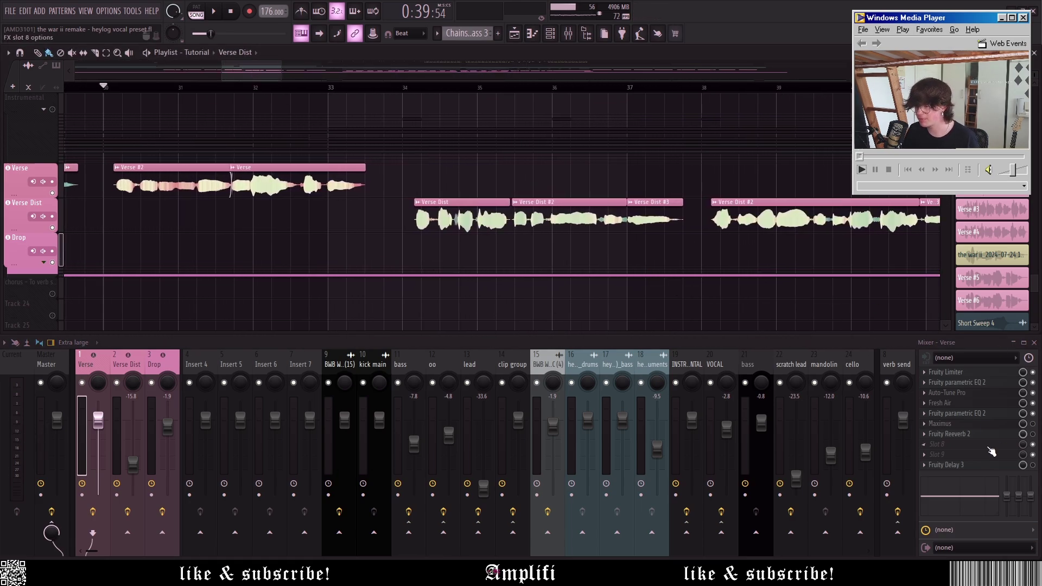
Step: Open Maximus on the Verse track and switch it on
click(977, 424)
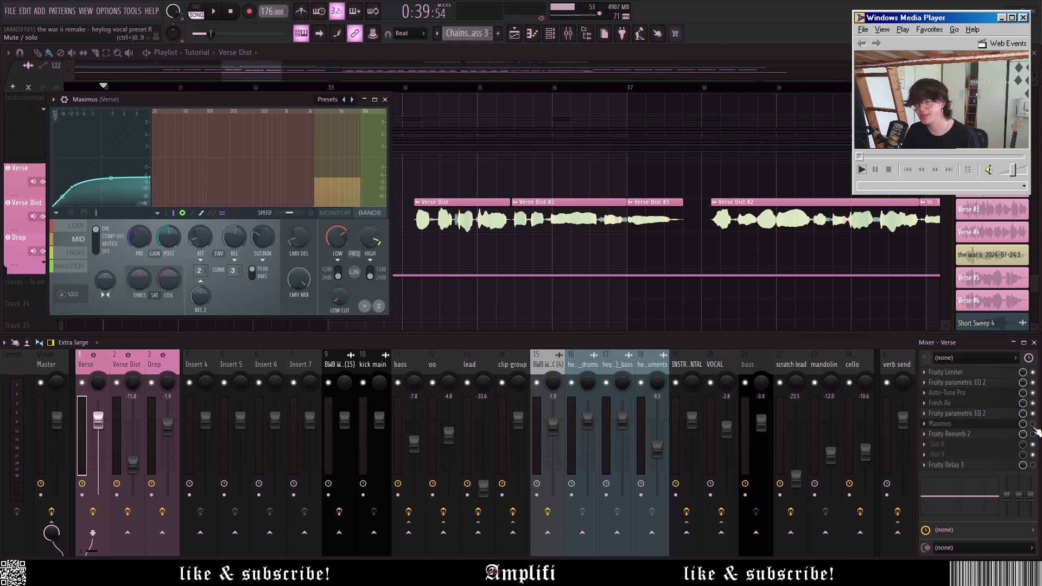
click(1034, 424)
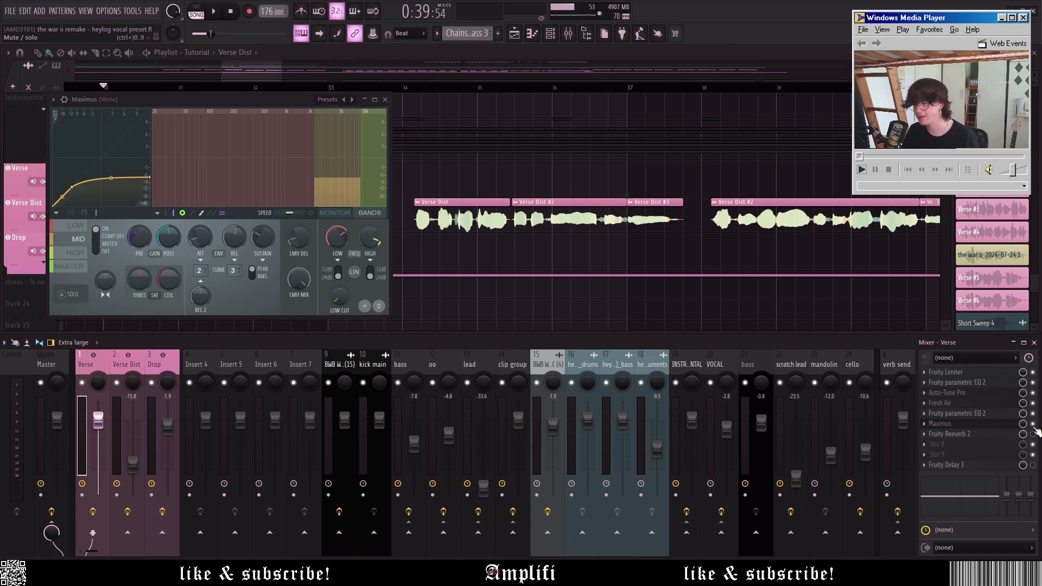
Step: Audition the Verse phrase from bar 30 with Maximus on, check the Maximus window during playback, and close it
click(957, 426)
key(space)
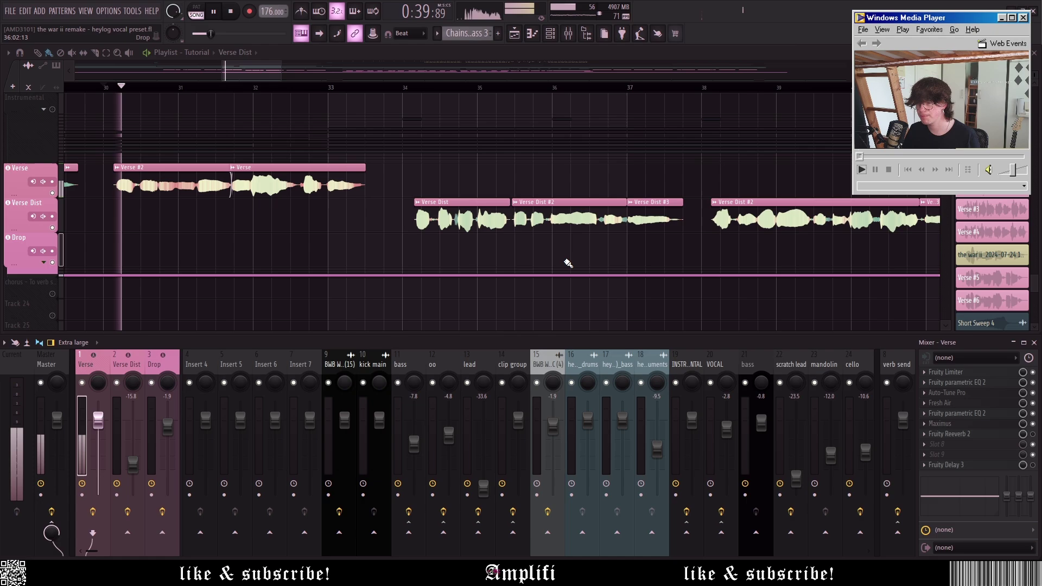
click(961, 427)
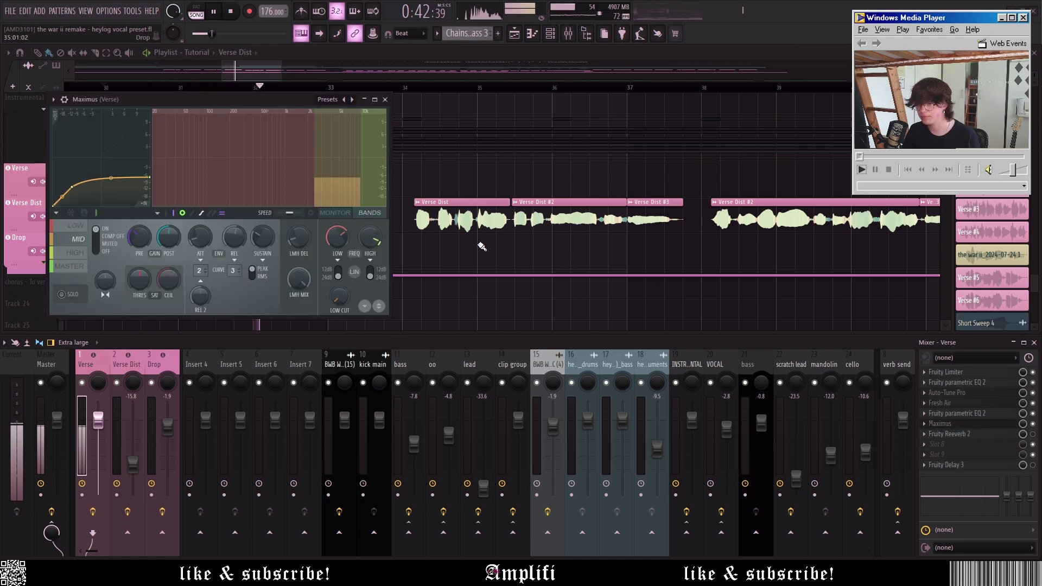
key(space)
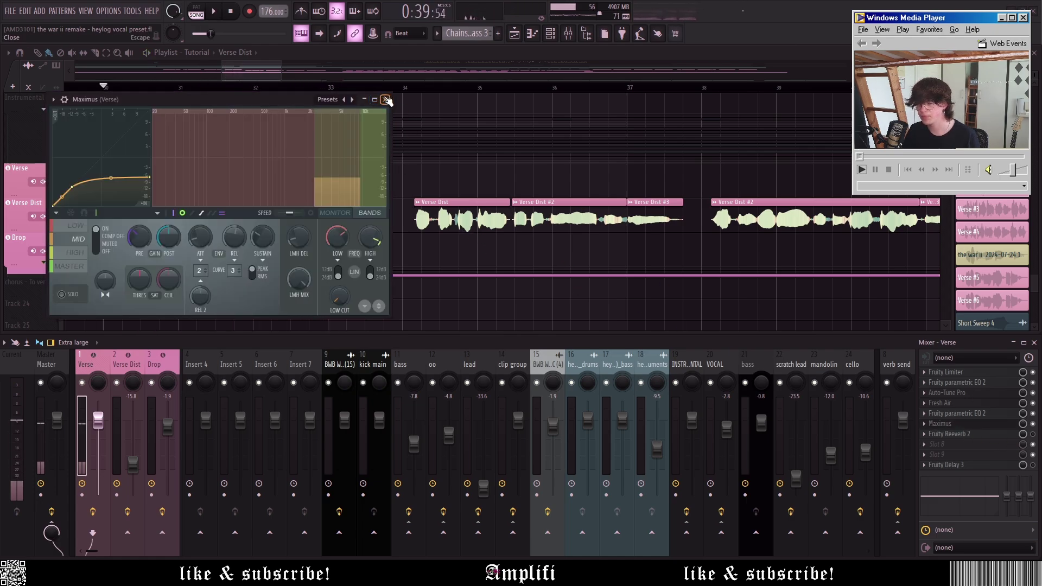
click(385, 100)
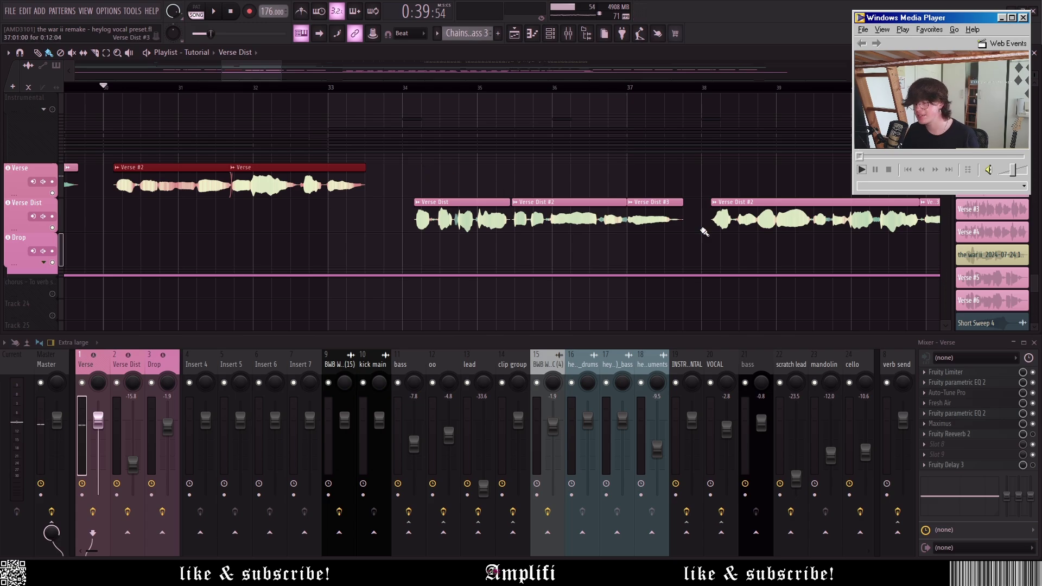
Step: Switch on Fruity Reeverb 2 on the Verse track and audition the phrase from bar 30
click(1005, 438)
click(1005, 437)
click(1033, 434)
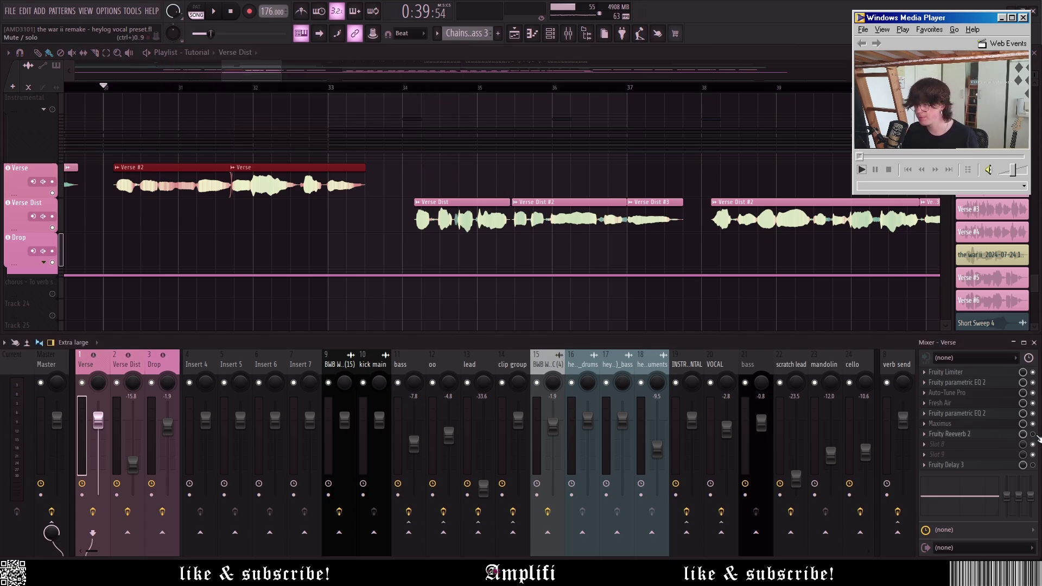
key(space)
scroll(438, 245, down, 4)
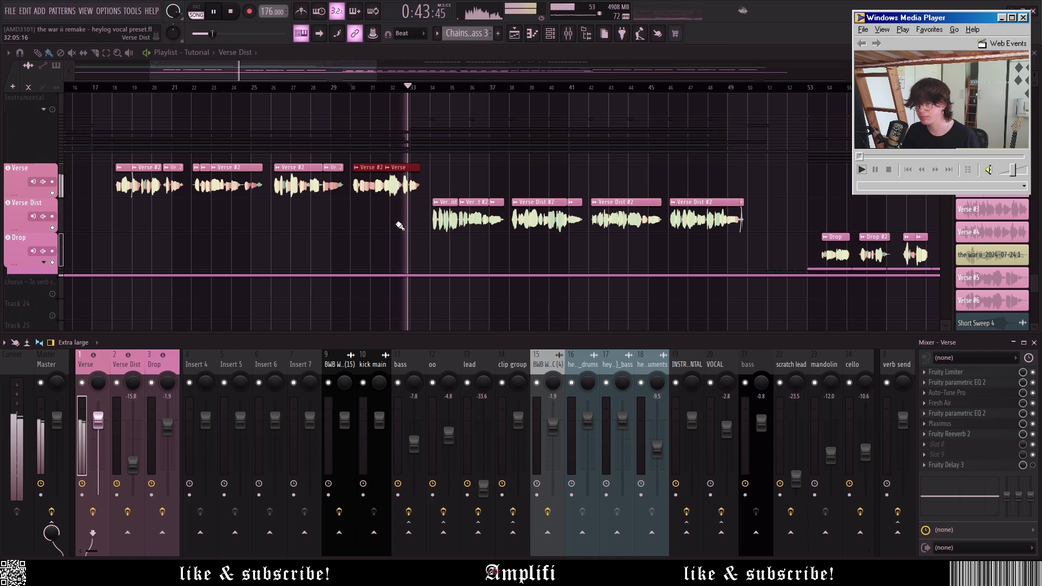
key(space)
Step: Check the Fruity Delay 3 settings on the Verse track and switch the delay on
click(995, 467)
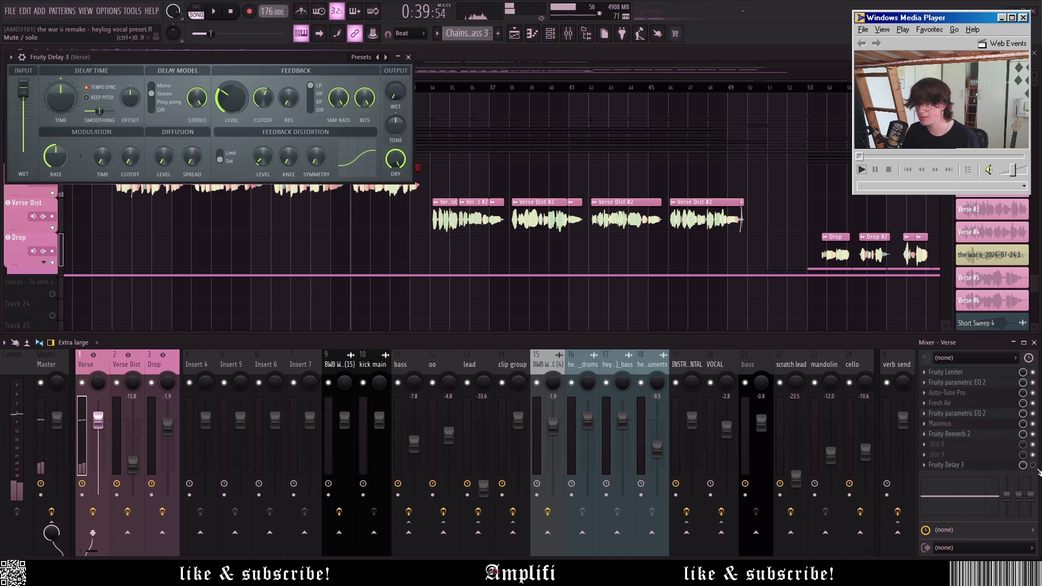
click(1032, 465)
click(996, 467)
scroll(38, 138, down, 5)
scroll(600, 224, up, 2)
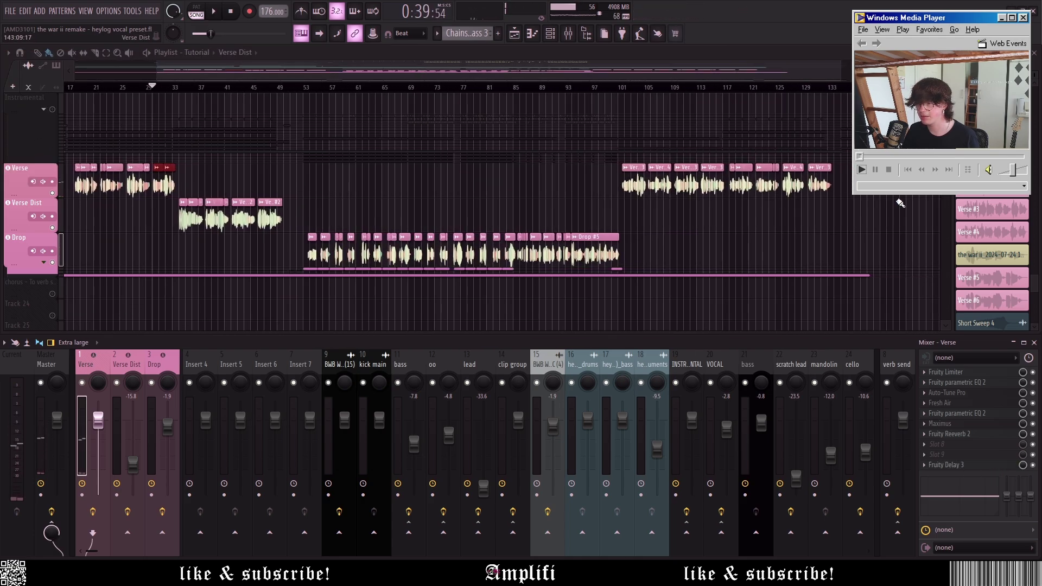
Step: Clear the clip selection and unmute the Instrumental and chorus tracks in the playlist
ctrl+click(804, 223)
scroll(543, 198, down, 2)
scroll(217, 214, up, 4)
scroll(217, 214, down, 1)
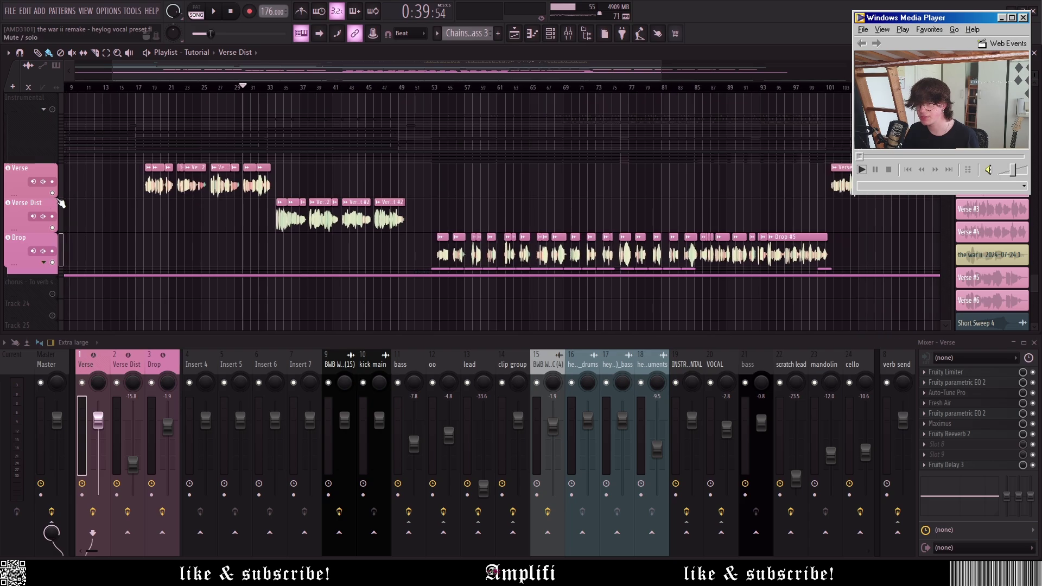
scroll(220, 211, up, 3)
scroll(330, 218, up, 2)
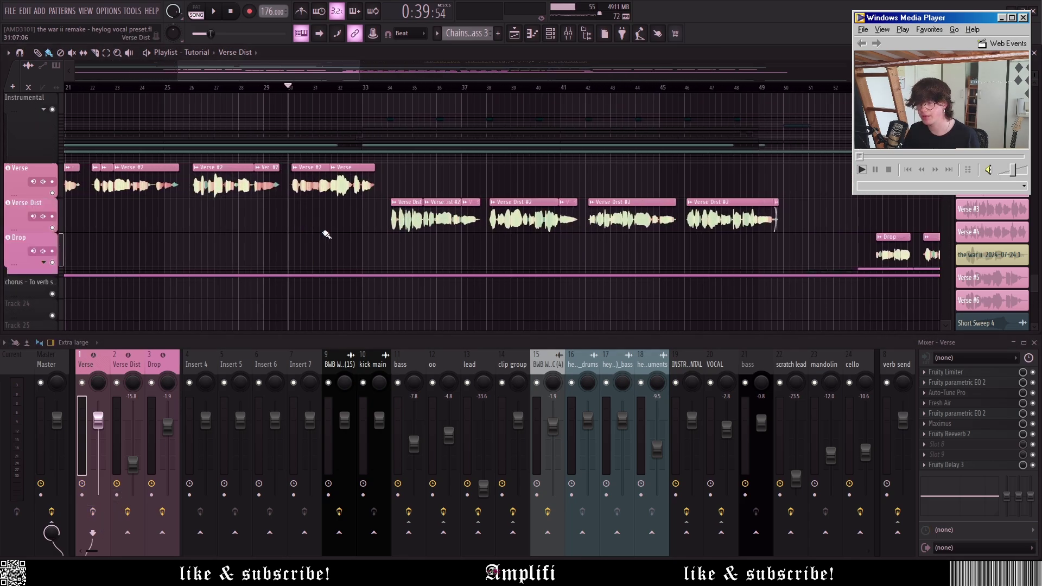
Step: Audition the fully processed Verse vocal together with the instrumental from bar 30
key(space)
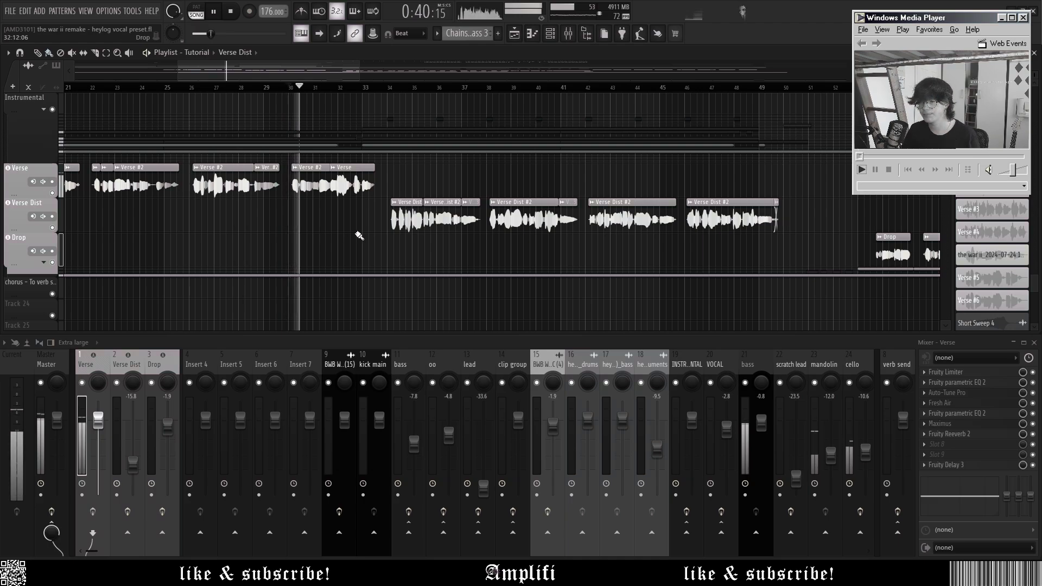
scroll(379, 232, up, 3)
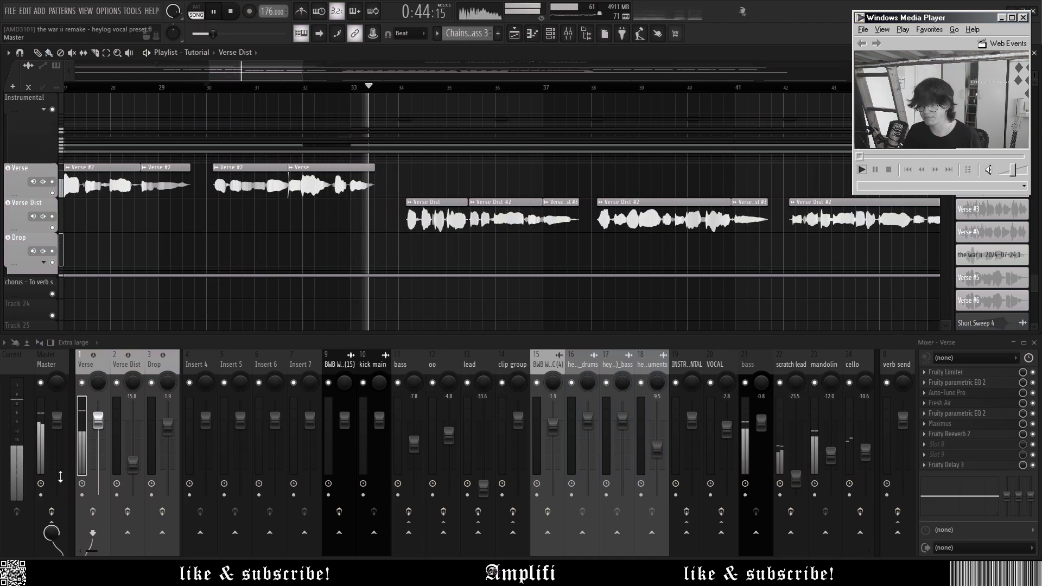
key(space)
key(space)
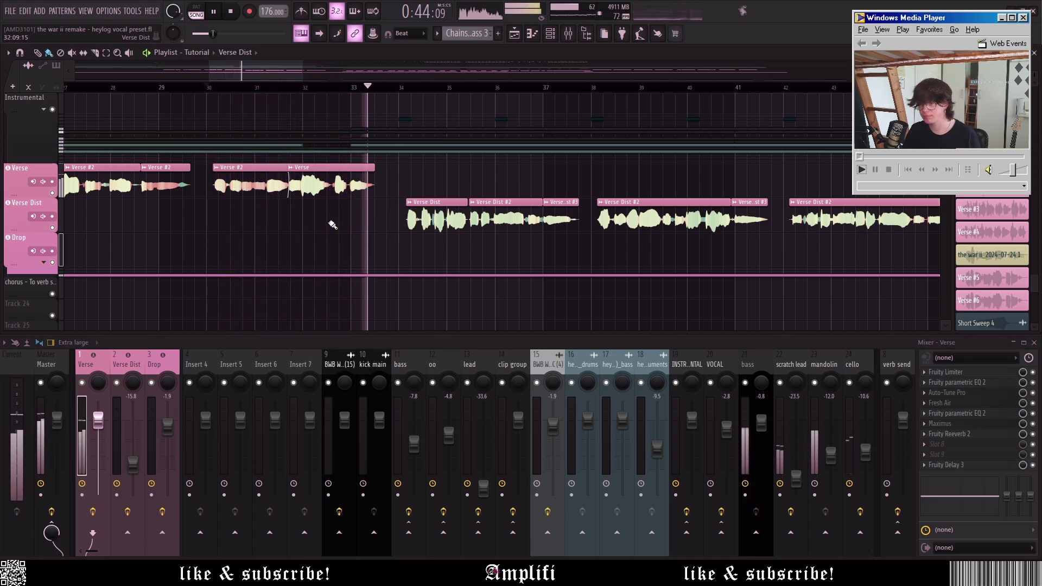
key(space)
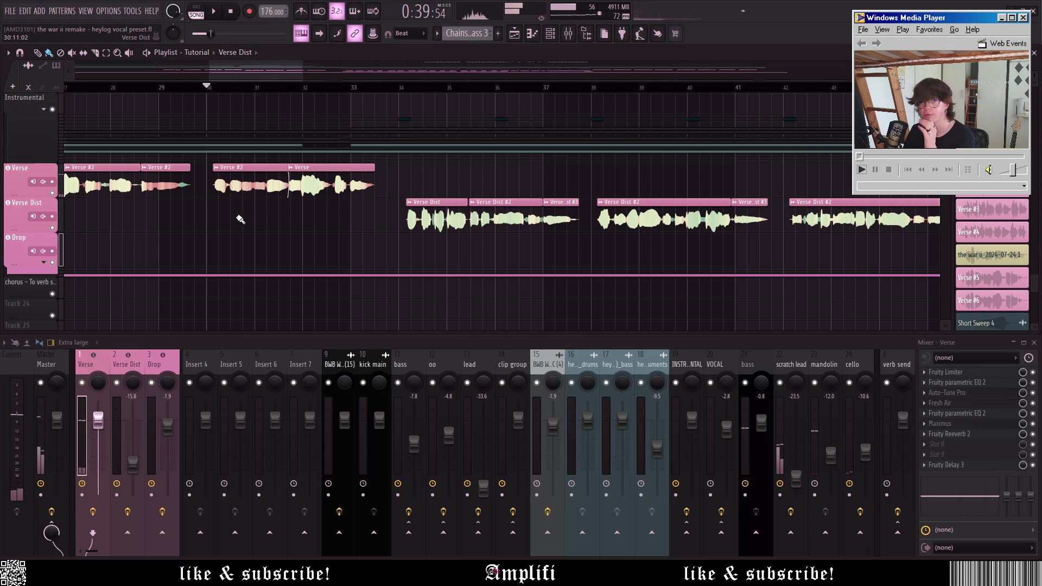
Step: Highlight the Verse Dist clips in the playlist, clear the selection, and show the Verse Dist mixer track's effect chain
scroll(445, 191, down, 1)
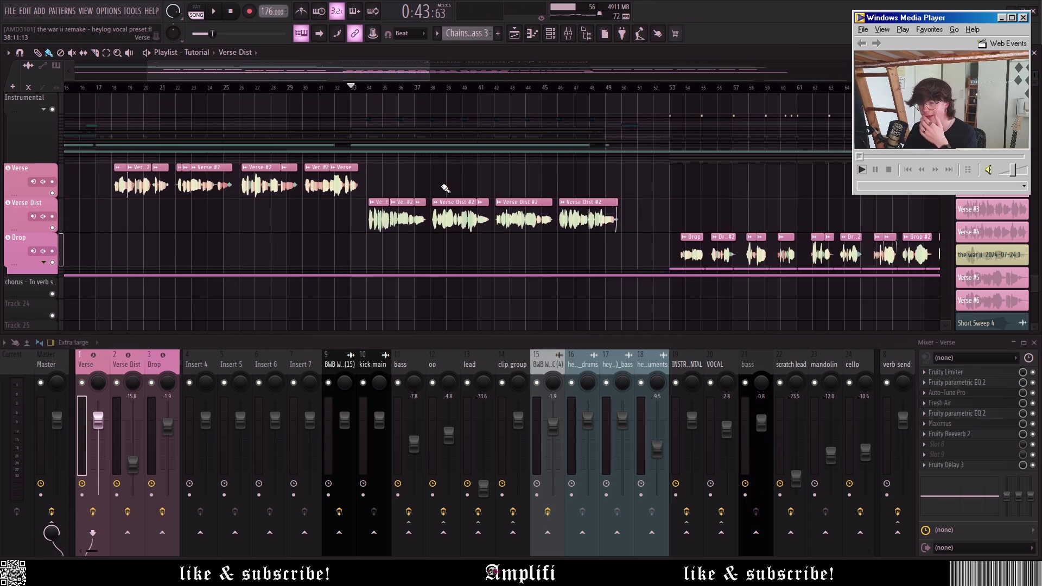
drag(650, 202, 340, 232)
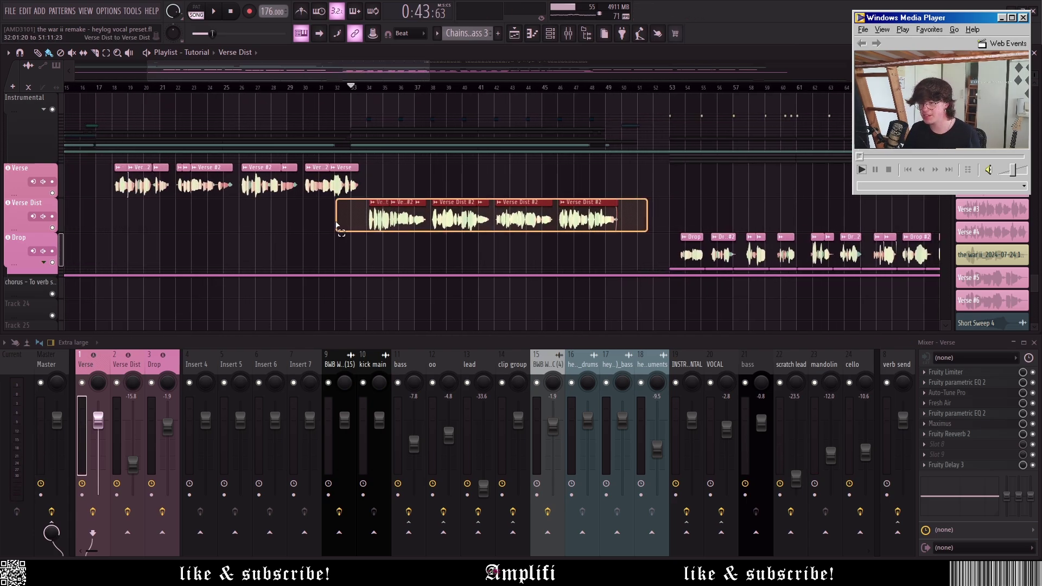
ctrl+click(340, 234)
click(129, 367)
scroll(464, 229, up, 3)
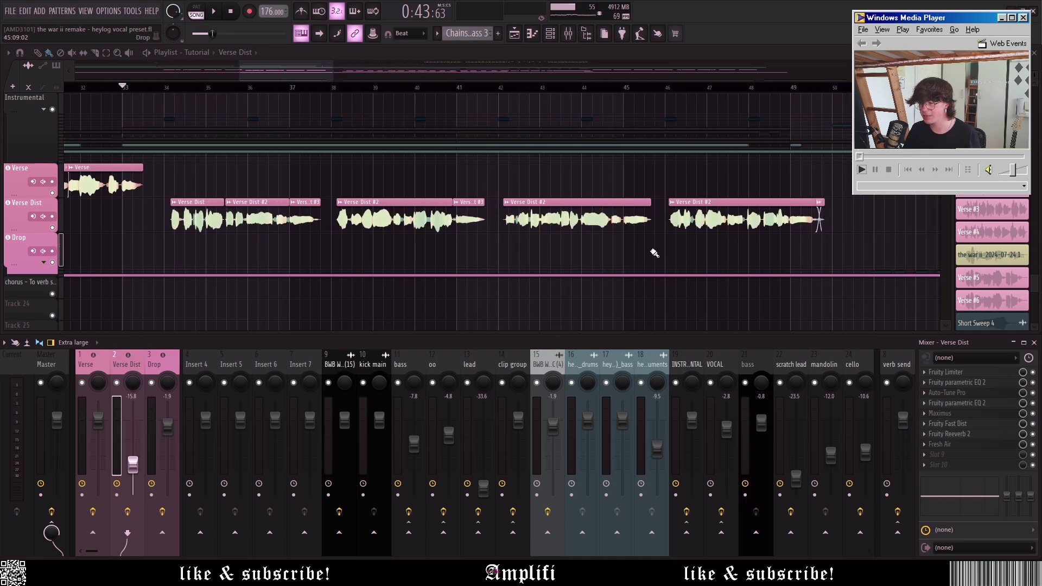
Step: Review the Fruity Fast Dist settings and Fresh Air's Mid Air and High Air amounts on the Verse Dist track
click(974, 425)
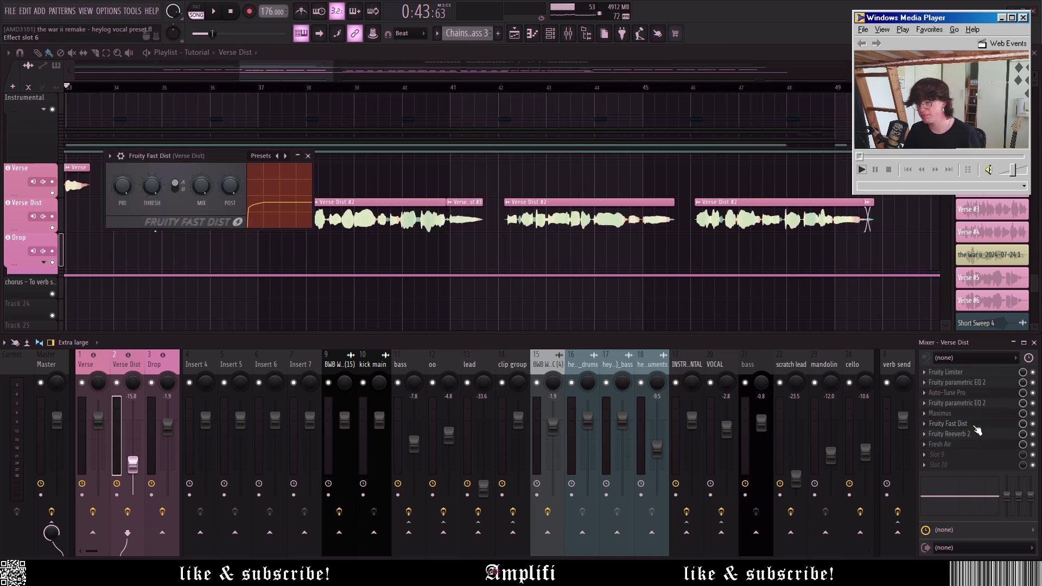
click(975, 424)
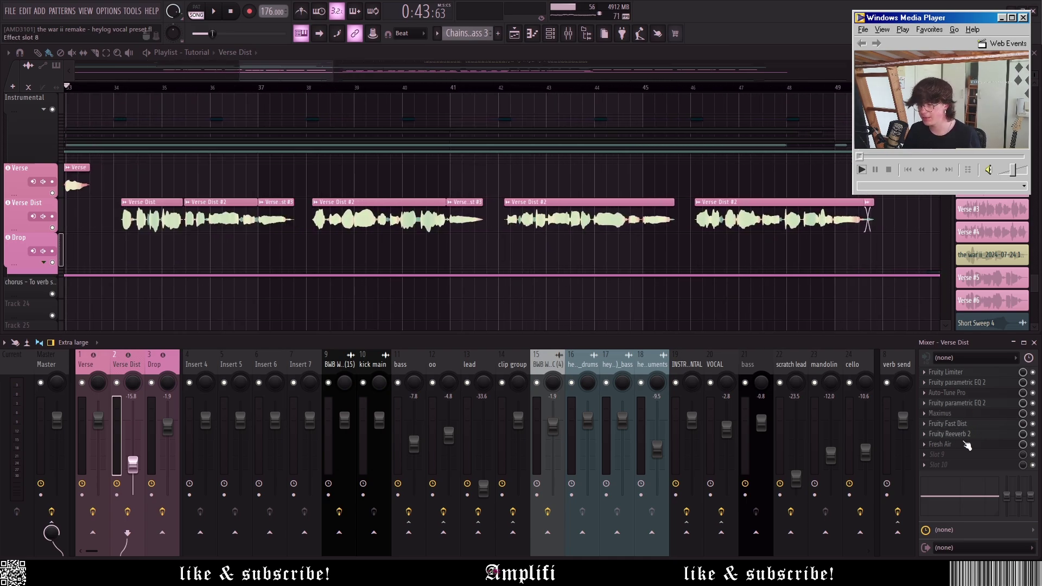
click(966, 444)
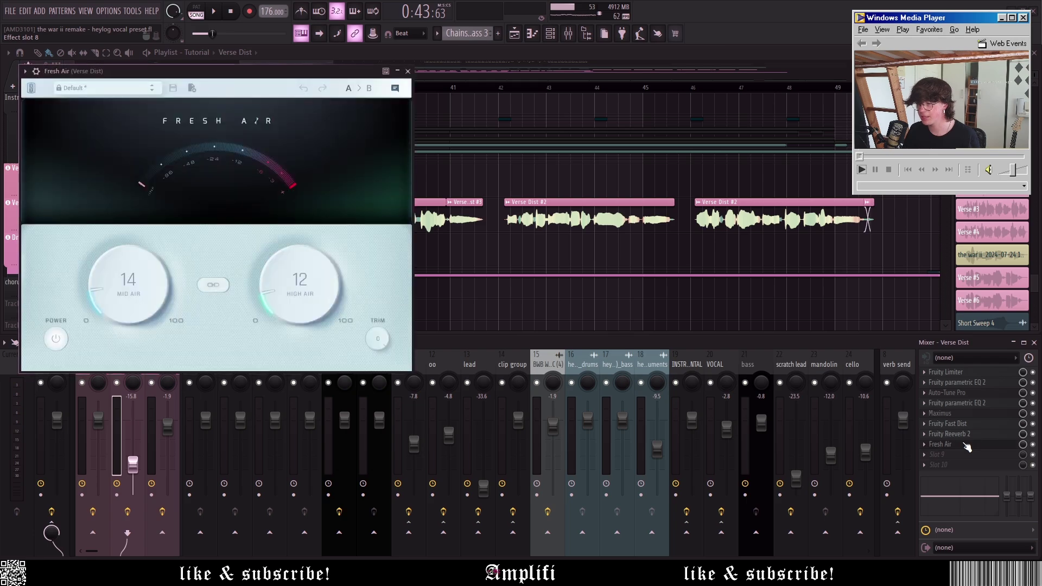
click(967, 445)
Step: Bypass the Verse Dist effects and audition the dry phrase from bar 34, raising the track's volume to about -11.6 dB
scroll(170, 91, up, 1)
click(170, 88)
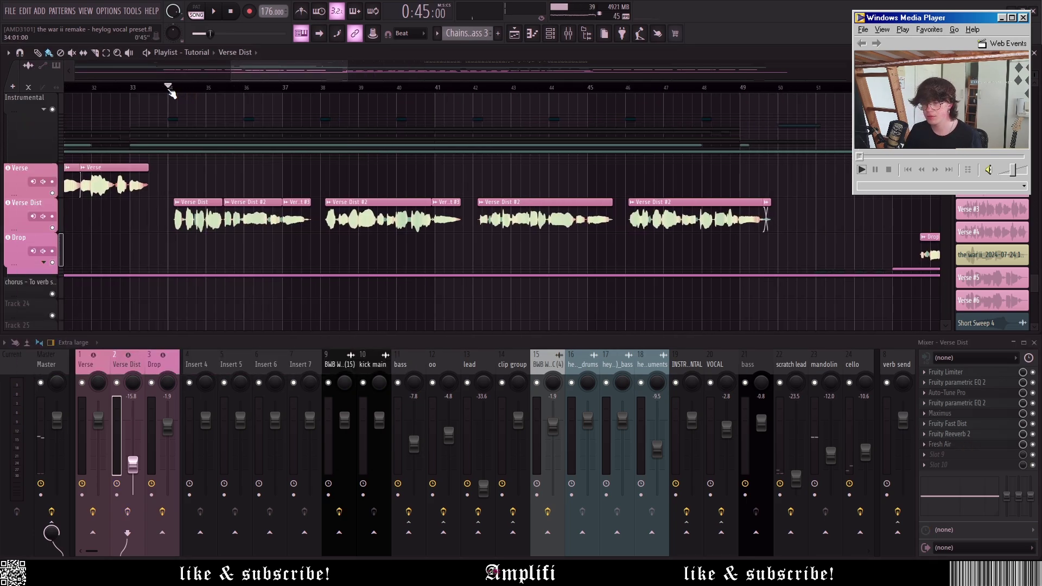
click(128, 512)
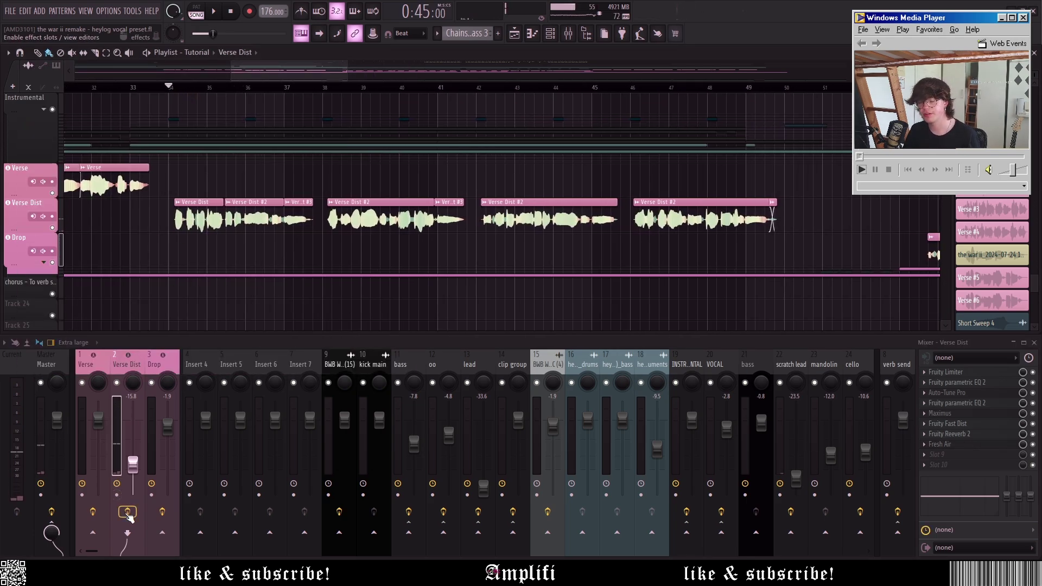
scroll(196, 266, down, 4)
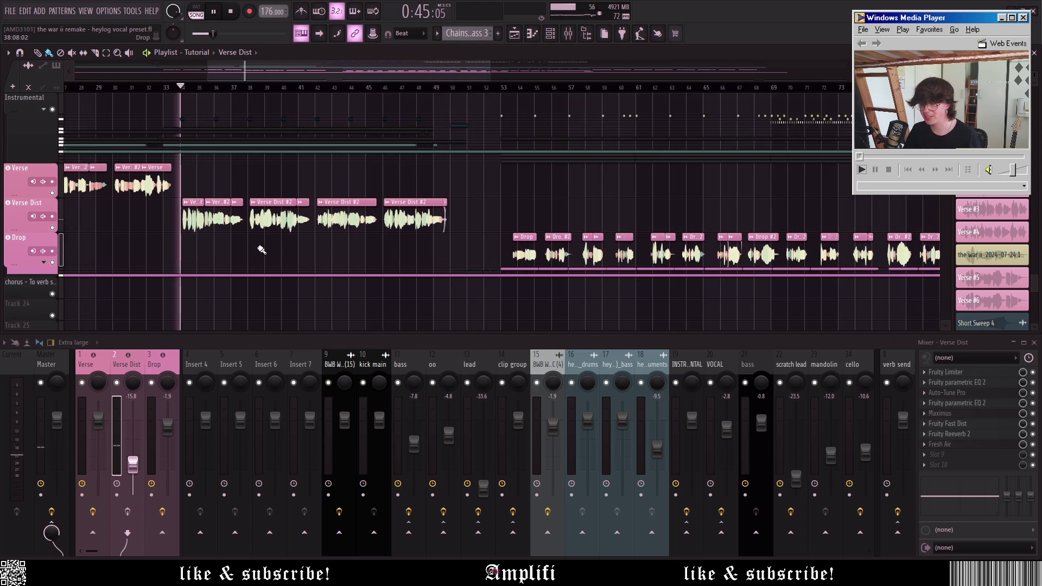
key(space)
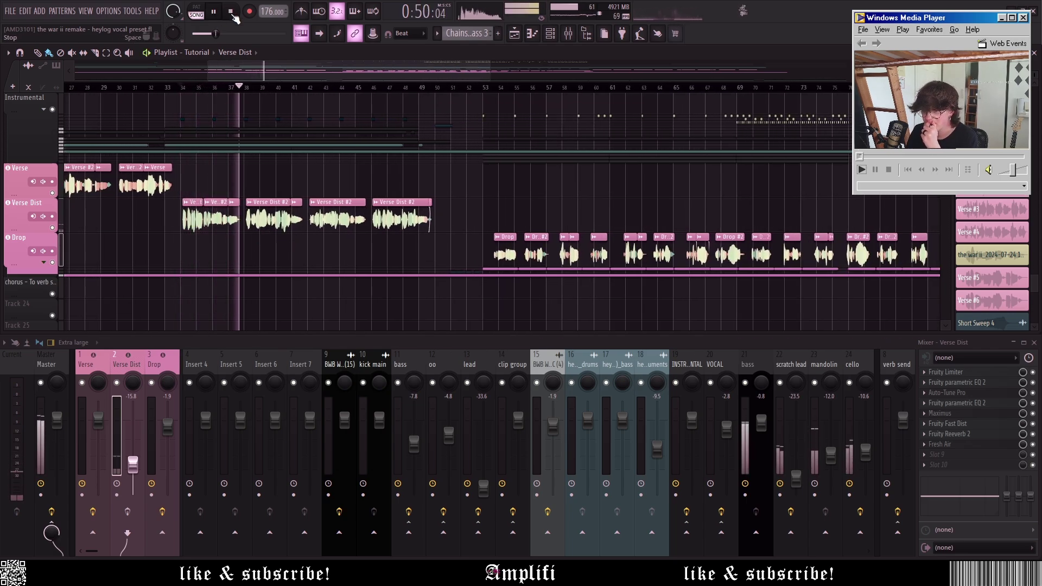
key(space)
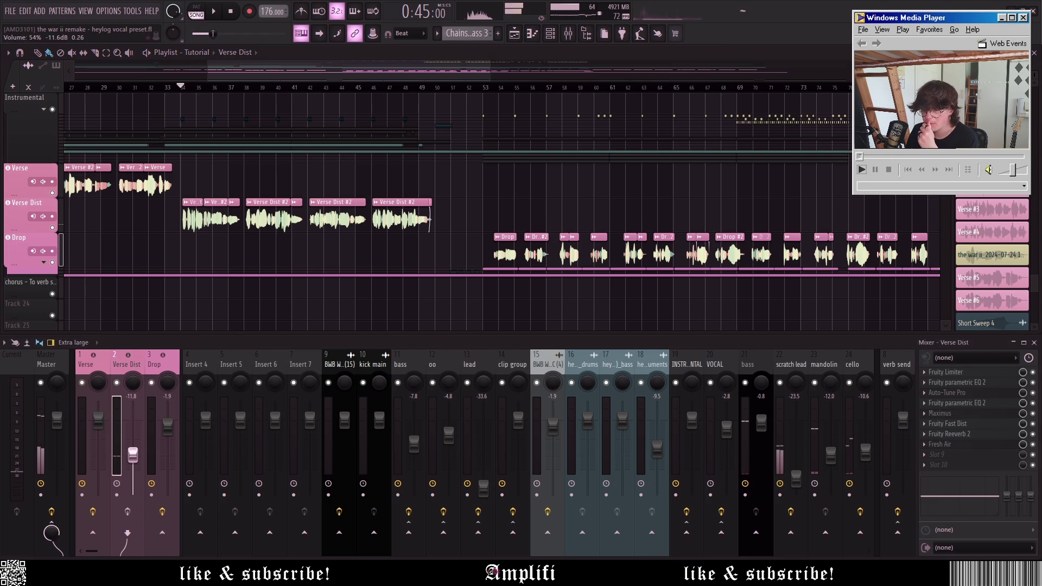
click(216, 11)
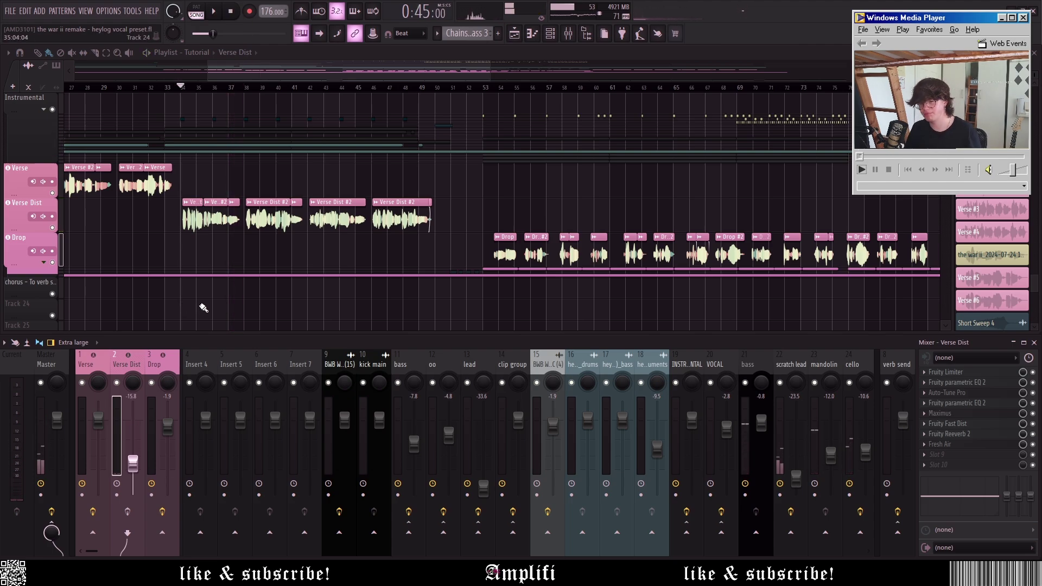
Step: Review the Auto-Tune Pro and Fruity Fast Dist settings on the Verse Dist track
click(997, 393)
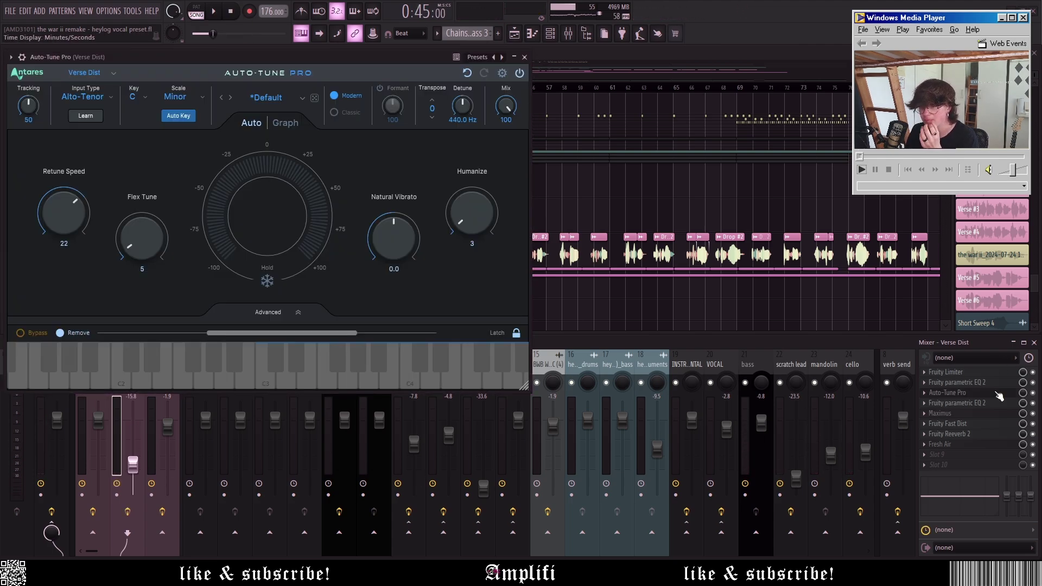
click(999, 393)
click(961, 424)
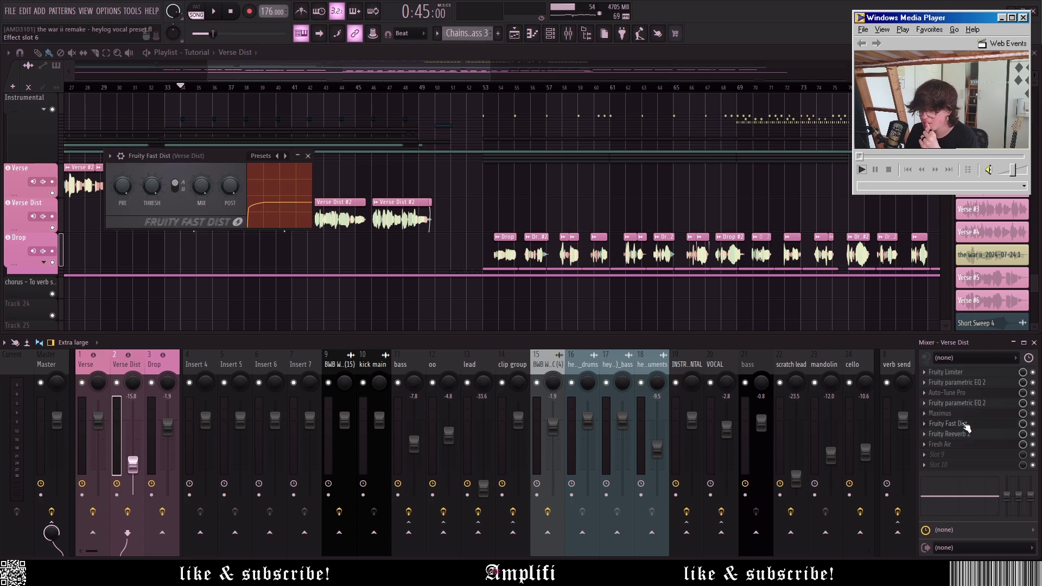
click(964, 425)
Step: Switch off Fruity Fast Dist and audition the Verse Dist phrase from bar 34, raising the track's volume to about -8.5 dB
scroll(174, 239, up, 3)
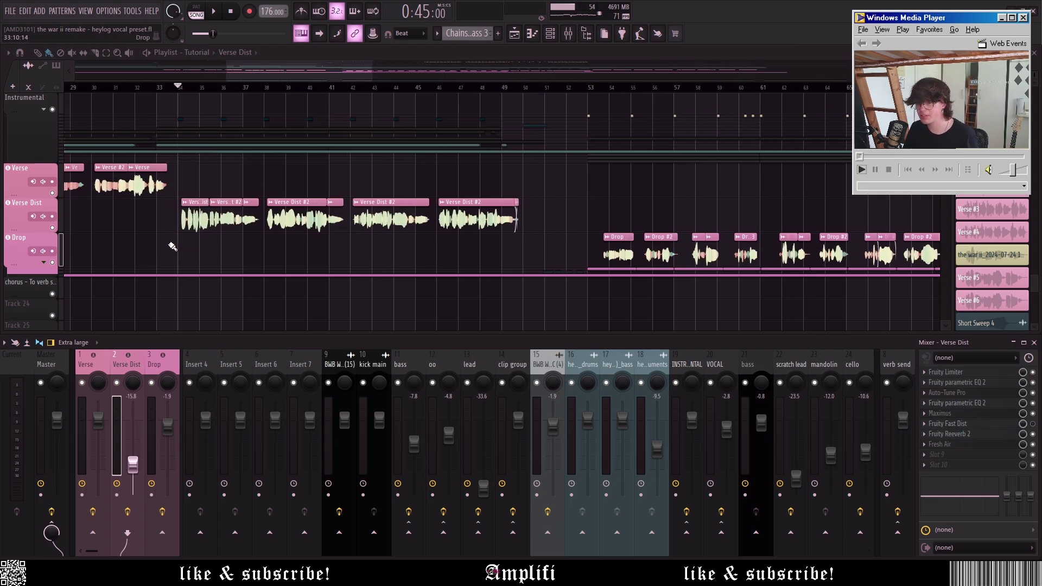
key(space)
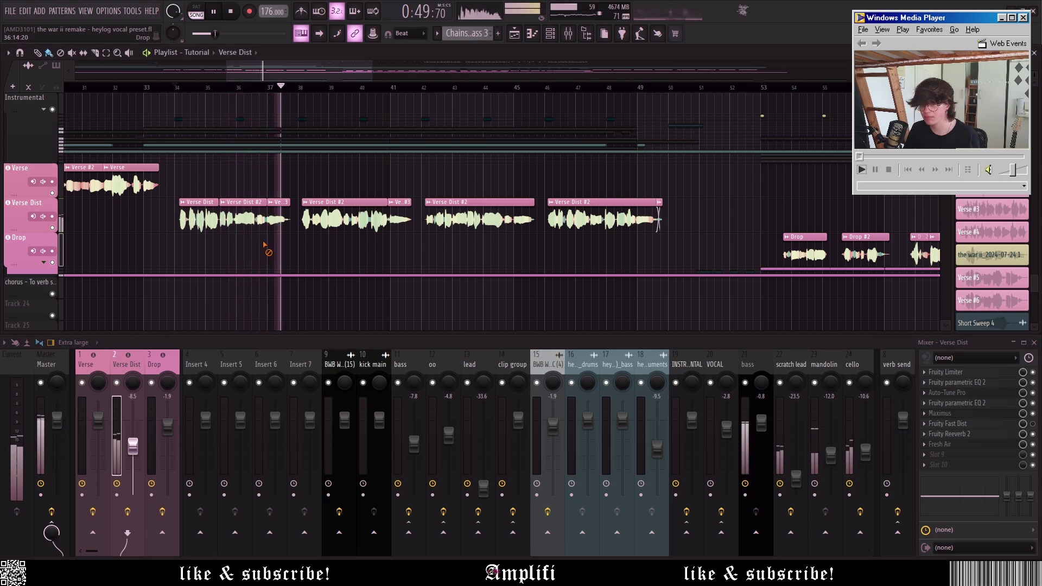
key(space)
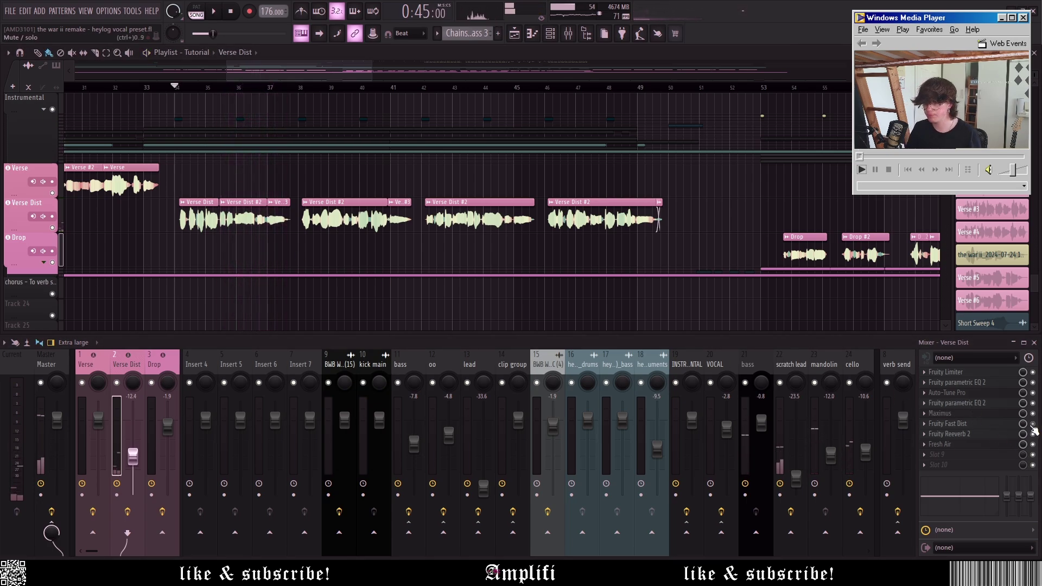
Step: Switch Fruity Fast Dist on, audition Verse Dist from bar 34, and lower the track's volume to about -15.1 dB
key(space)
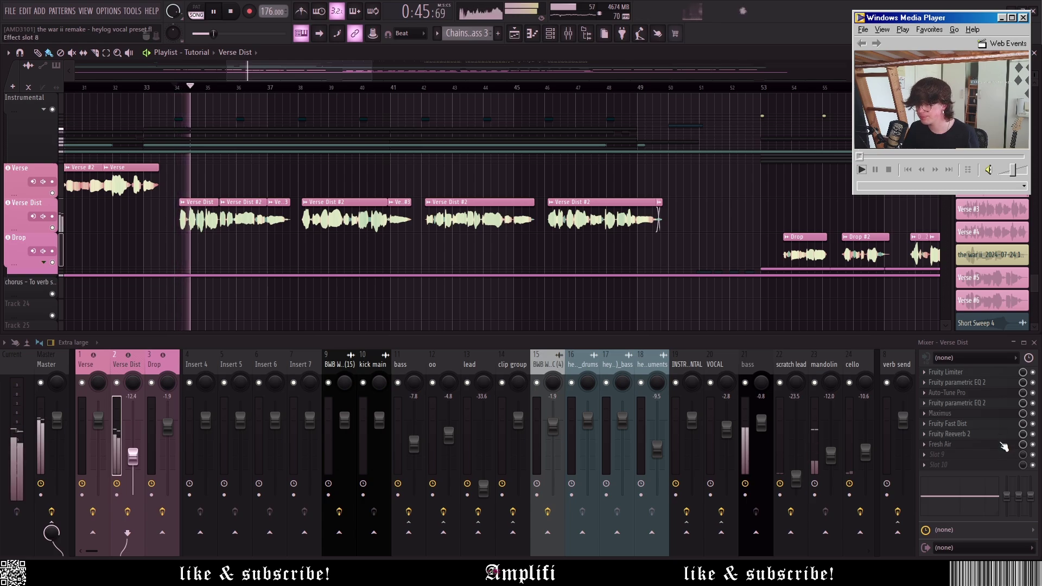
click(991, 424)
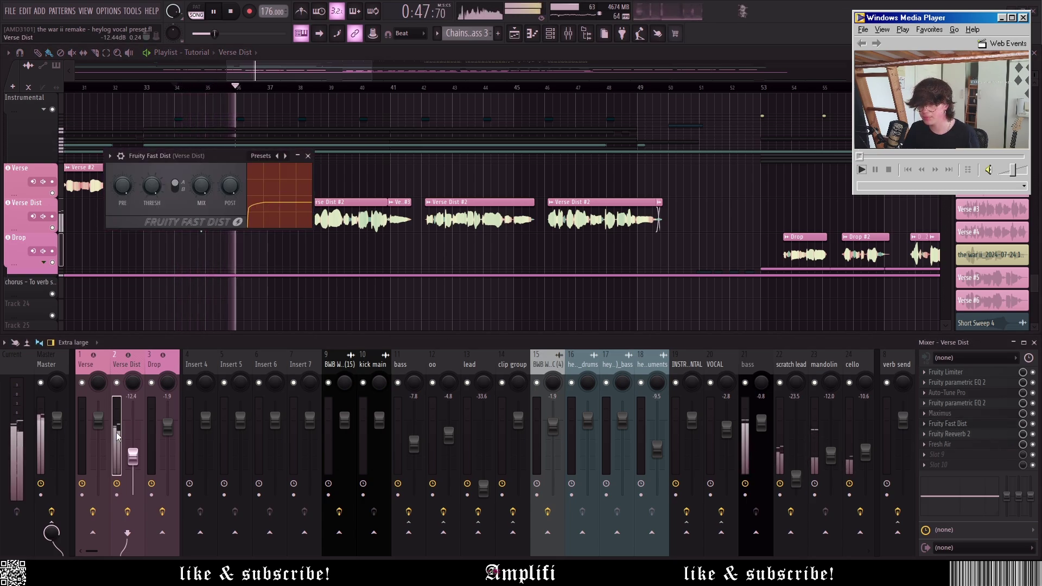
drag(133, 457, 134, 468)
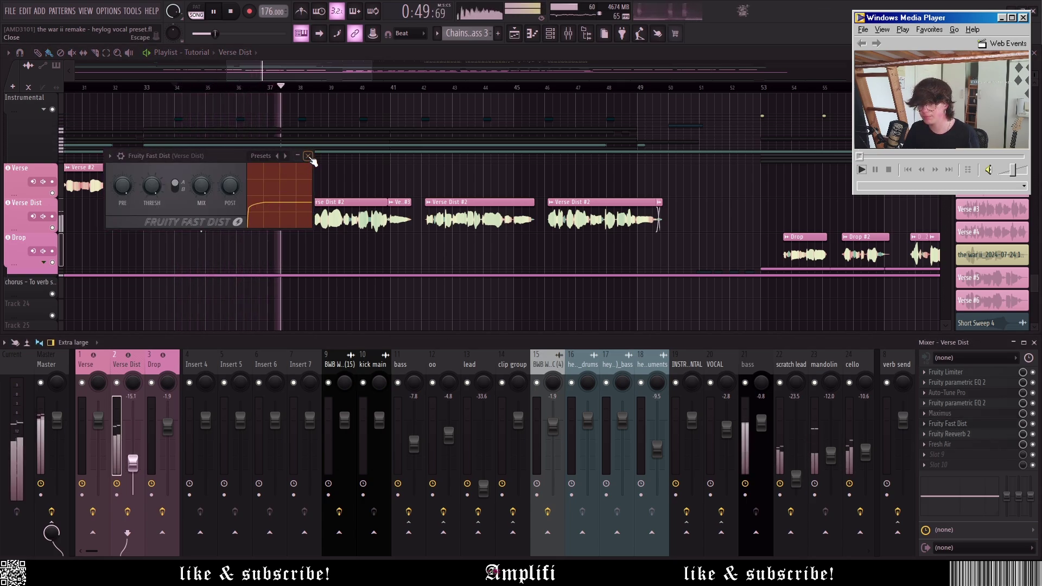
click(309, 156)
scroll(326, 184, down, 4)
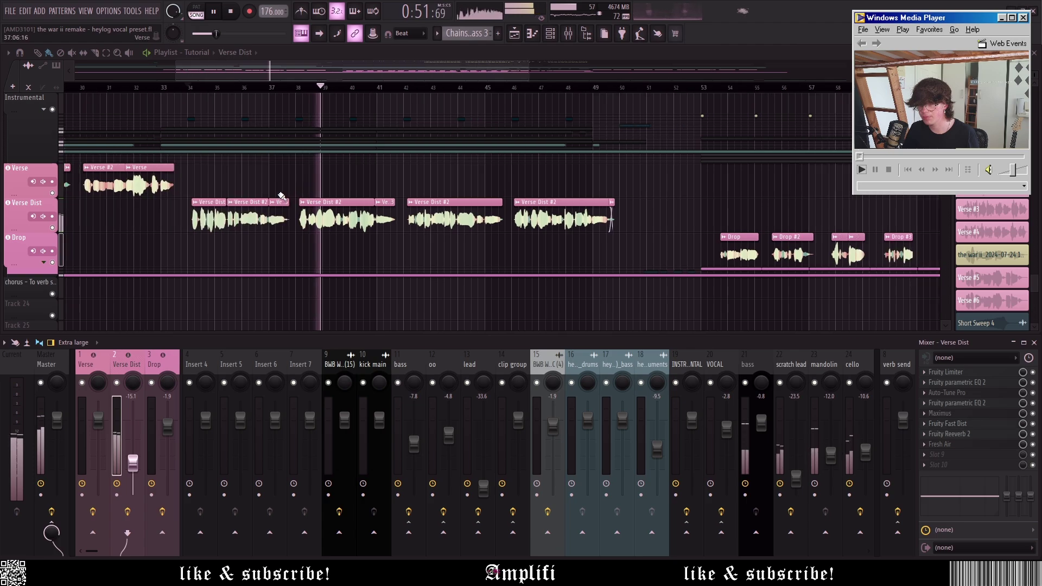
Step: Stop playback and review the Fruity Reeverb 2 effect on the Verse Dist track
key(space)
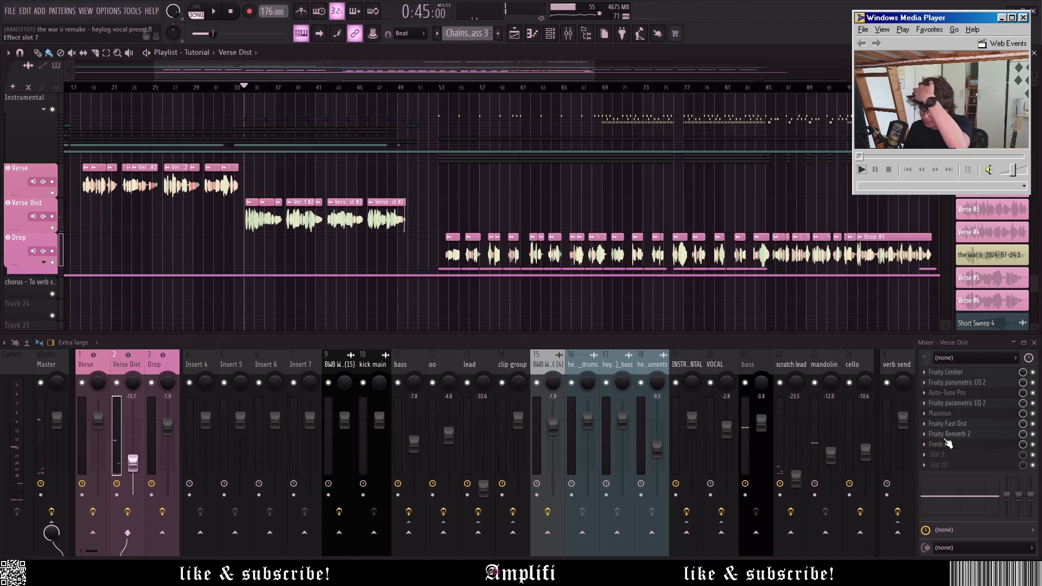
click(967, 439)
scroll(332, 80, up, 2)
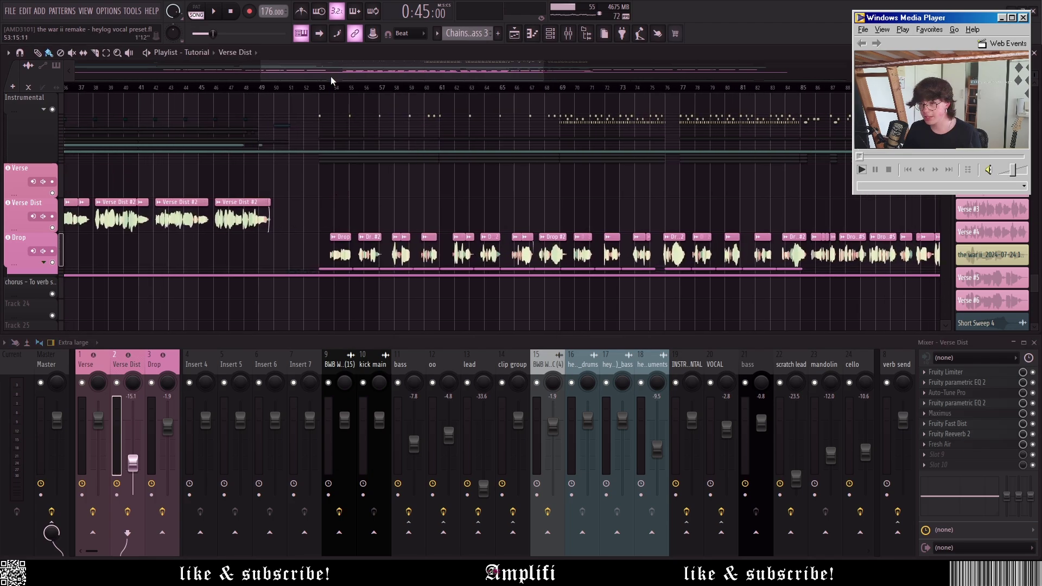
Step: Audition the arrangement from bar 51 and select the Insert 7 mixer track
click(323, 87)
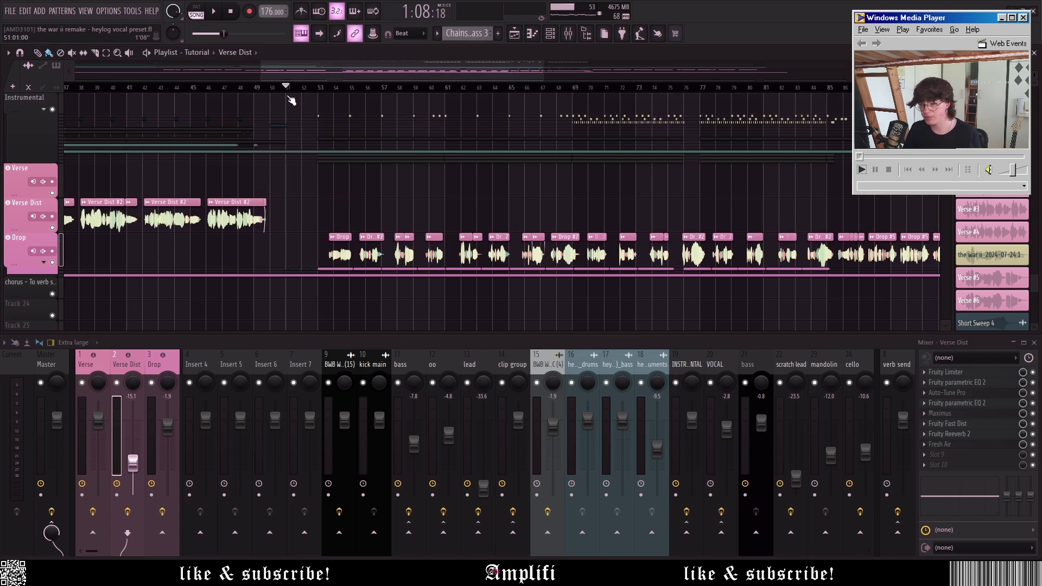
key(space)
scroll(291, 186, down, 2)
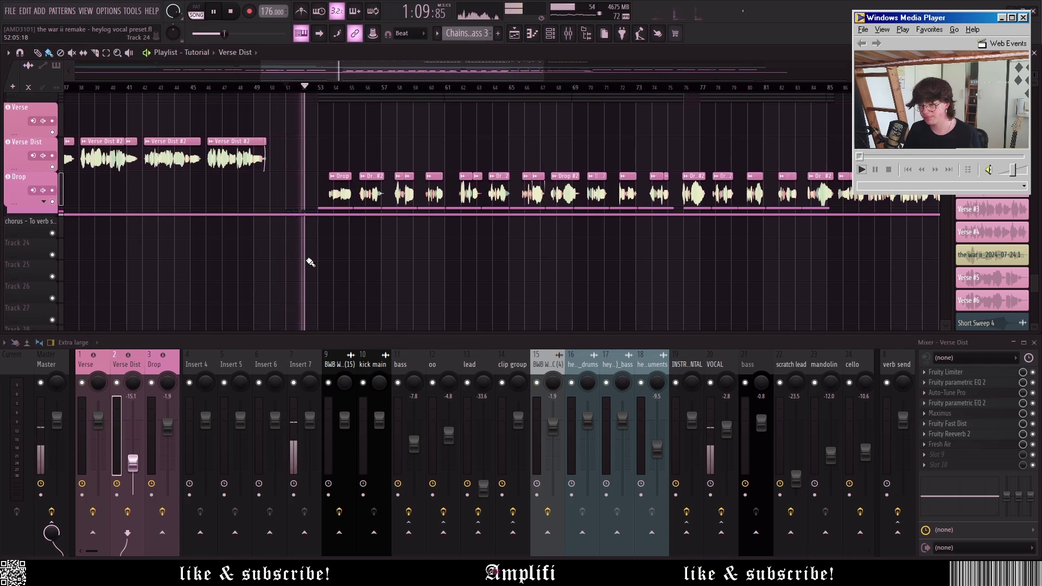
key(space)
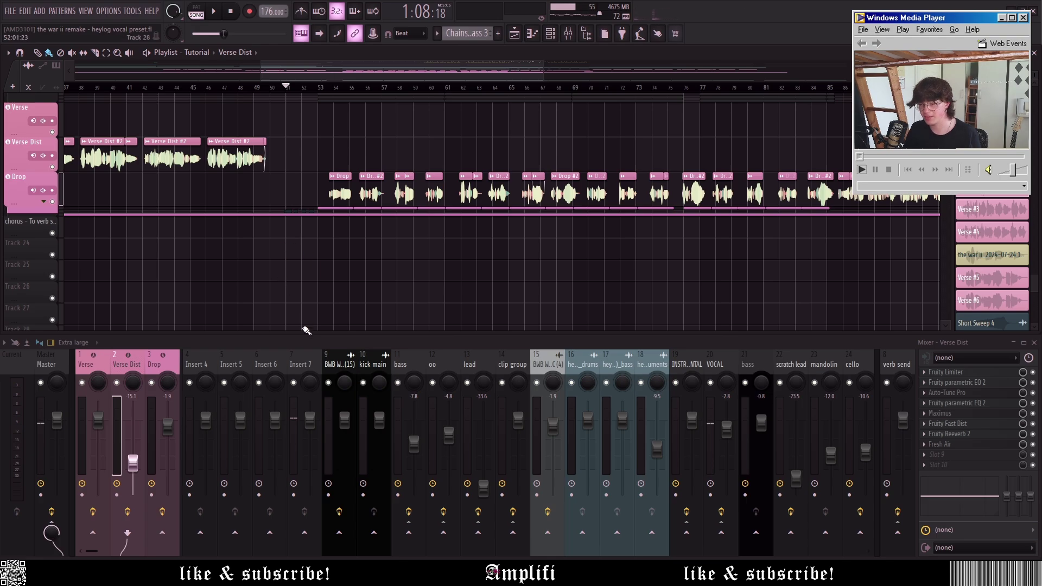
click(305, 365)
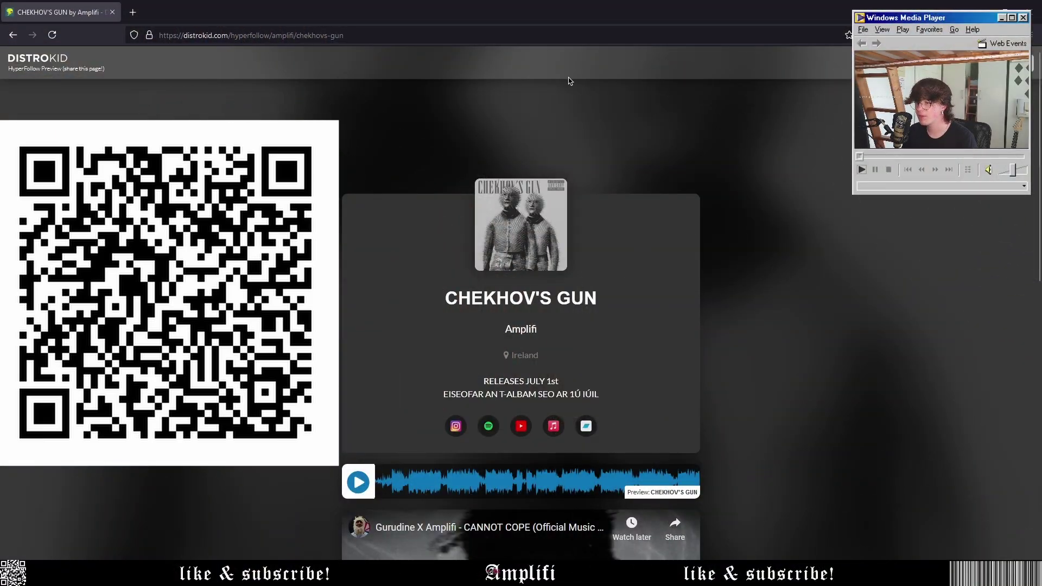
Step: Switch to the web browser and look through the streaming and merch links on the CHEKHOV'S GUN release page
scroll(776, 207, down, 7)
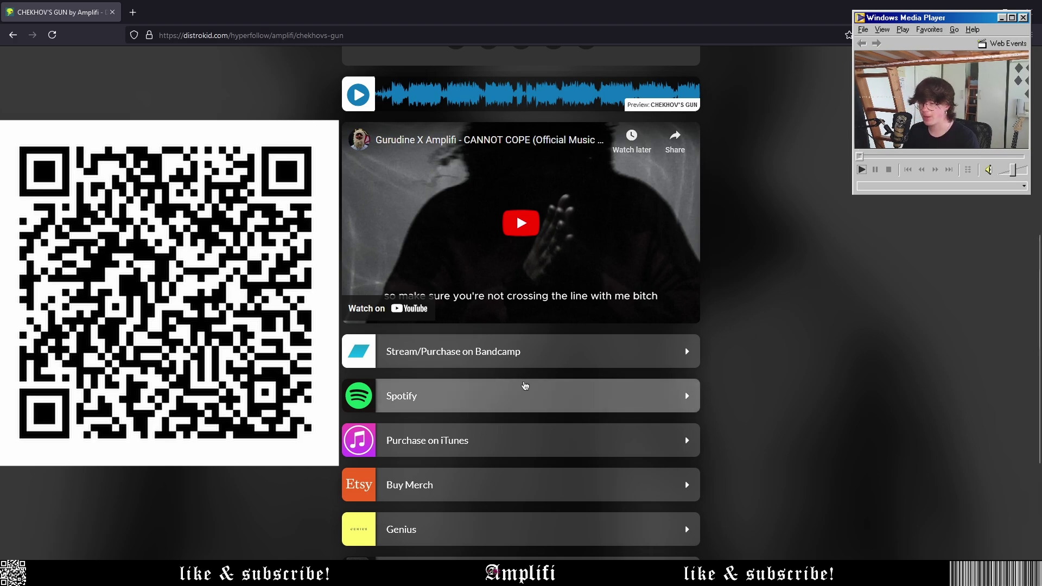
scroll(526, 387, down, 3)
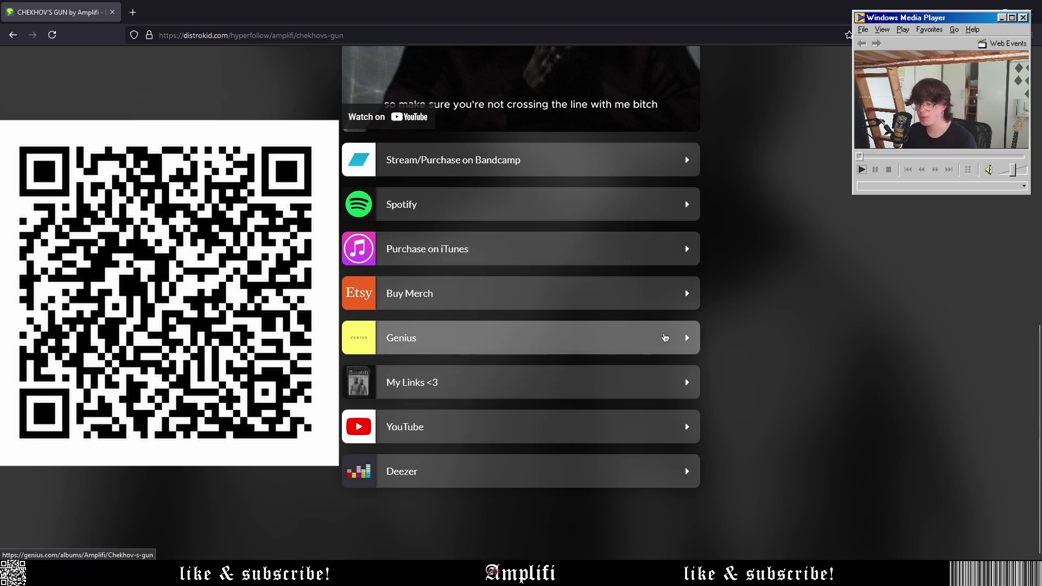
click(659, 326)
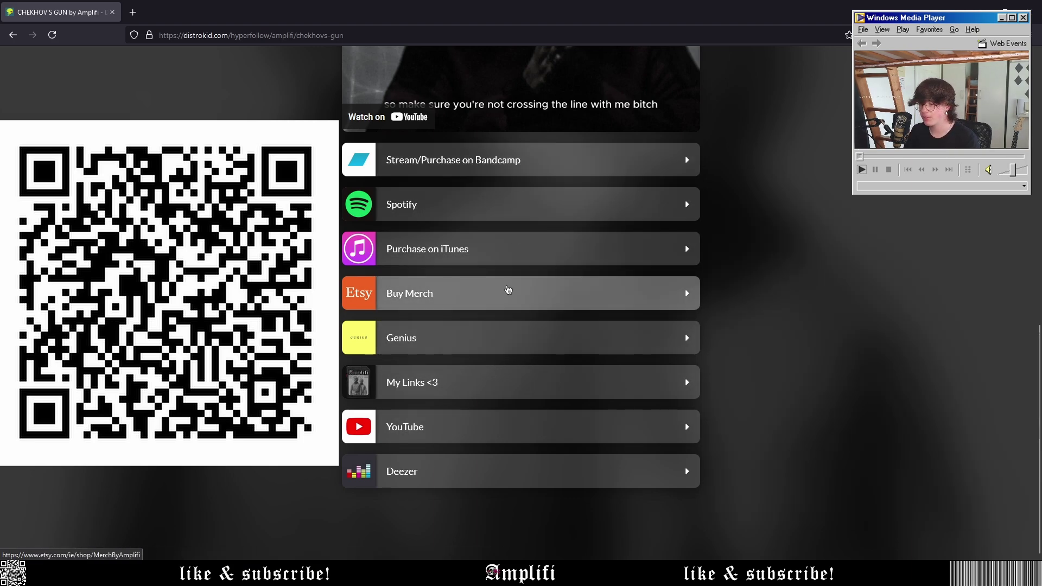
Step: Open the Buy Merch link and look through the items in the MerchByAmplifi Etsy shop
click(505, 293)
scroll(561, 228, down, 6)
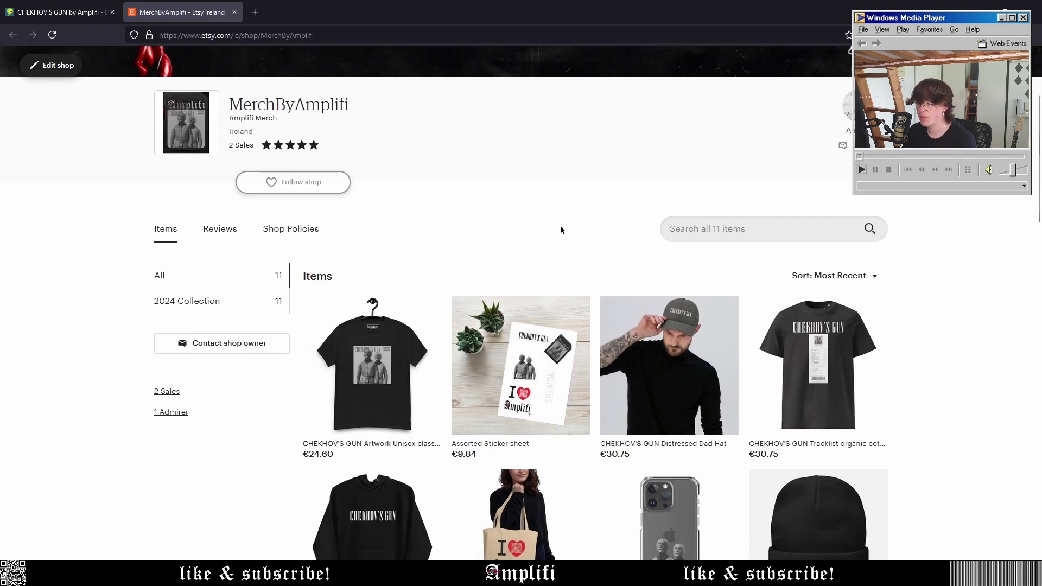
scroll(925, 275, down, 3)
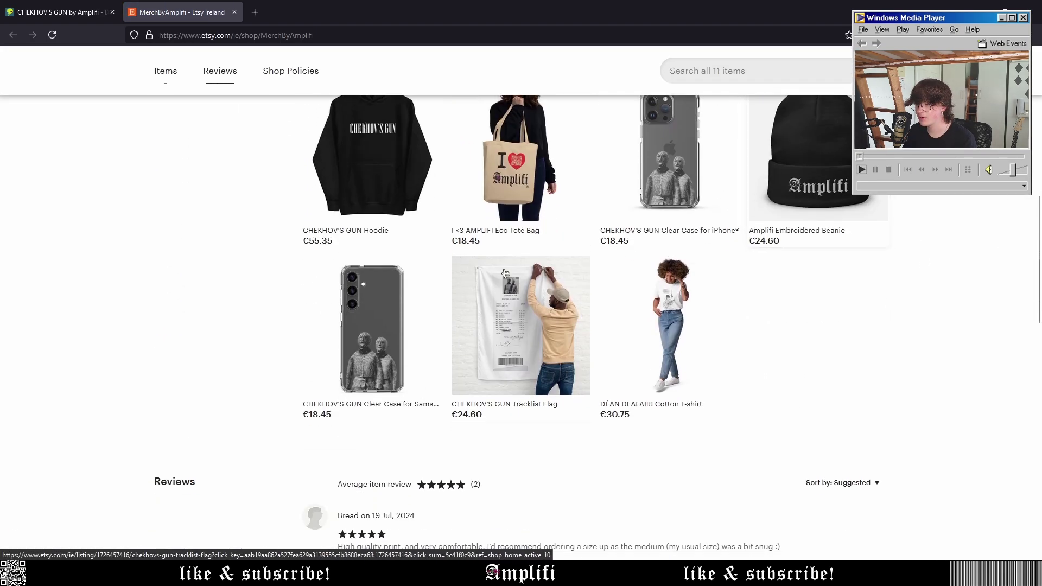
scroll(795, 214, up, 3)
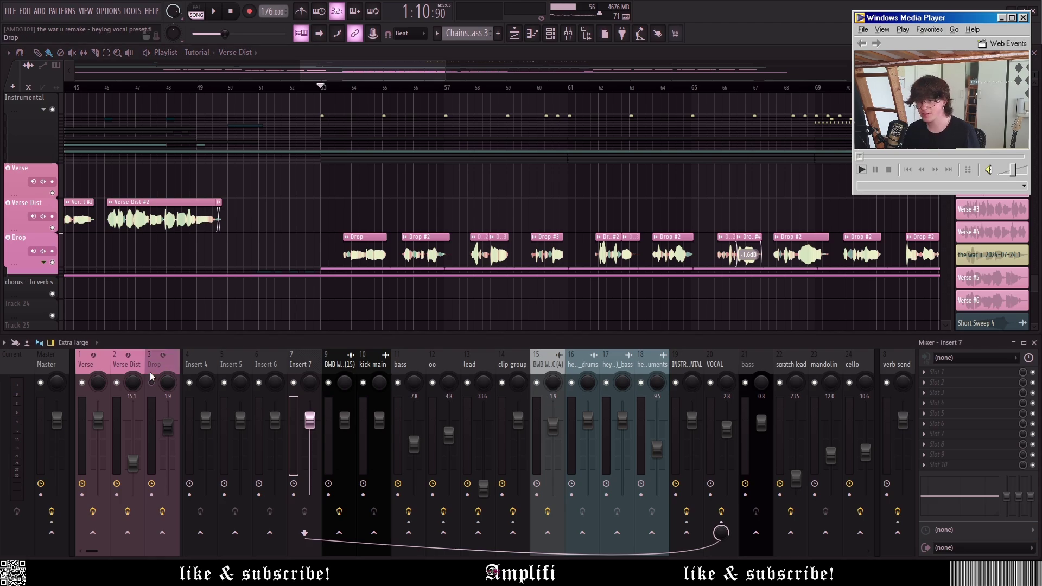
Step: Switch to FL Studio and review the effect chains of the Drop, verb send and Verse Dist mixer tracks
click(150, 372)
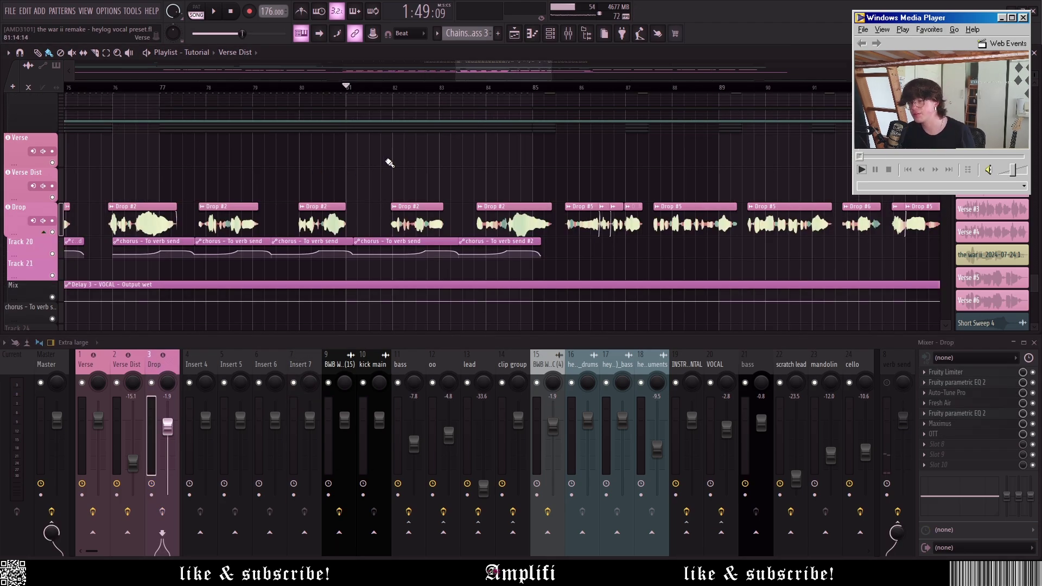
scroll(390, 163, down, 4)
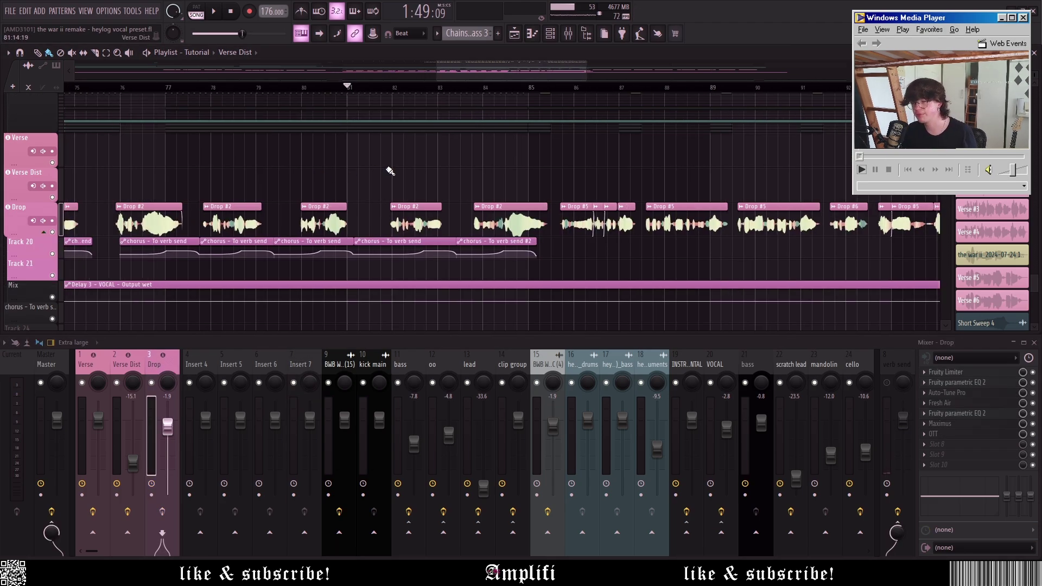
click(884, 363)
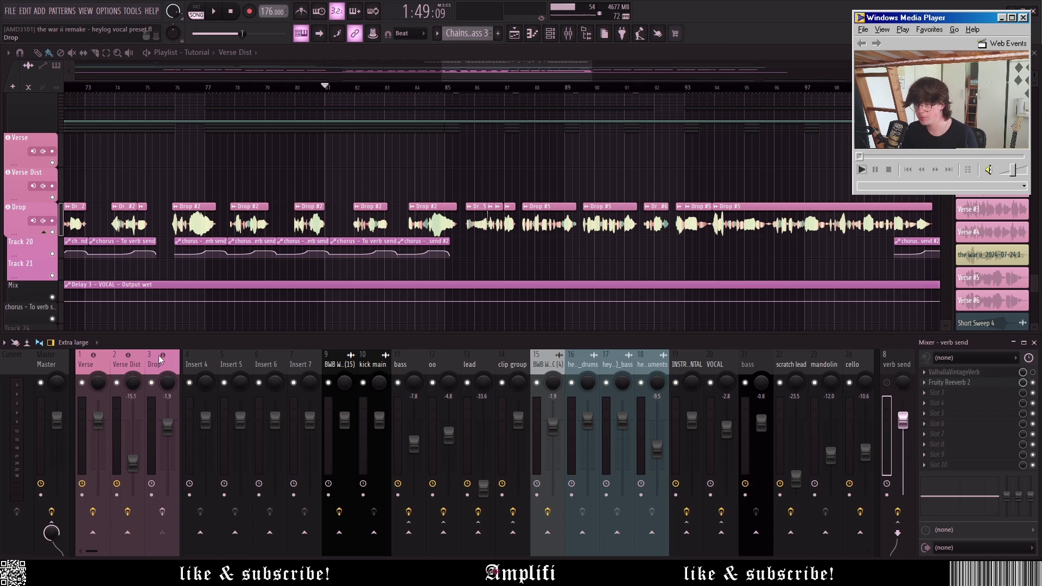
click(141, 362)
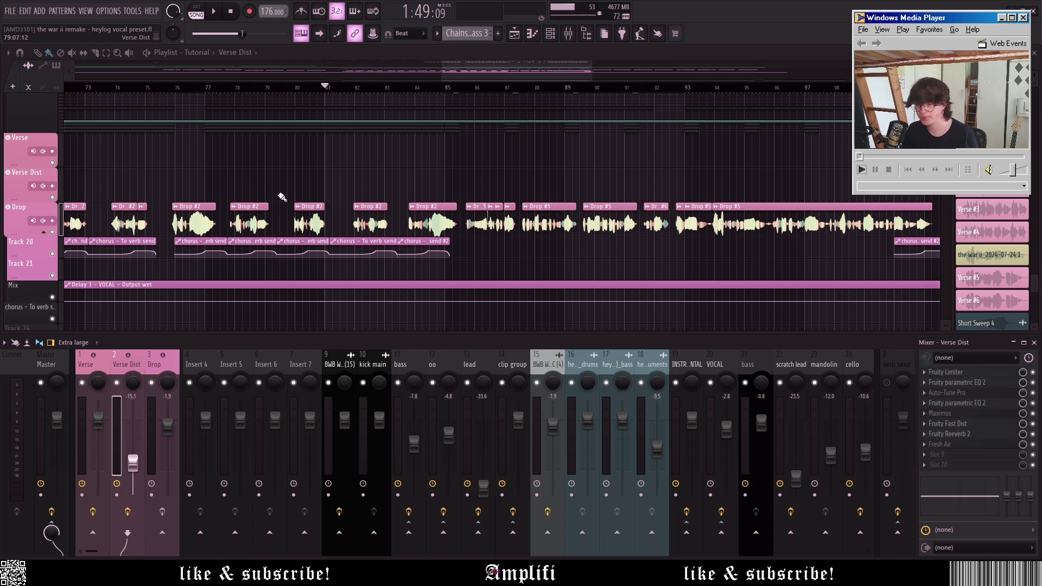
Step: Select the Drop mixer track and audition the full Drop vocal chain from bar 81
click(157, 368)
key(space)
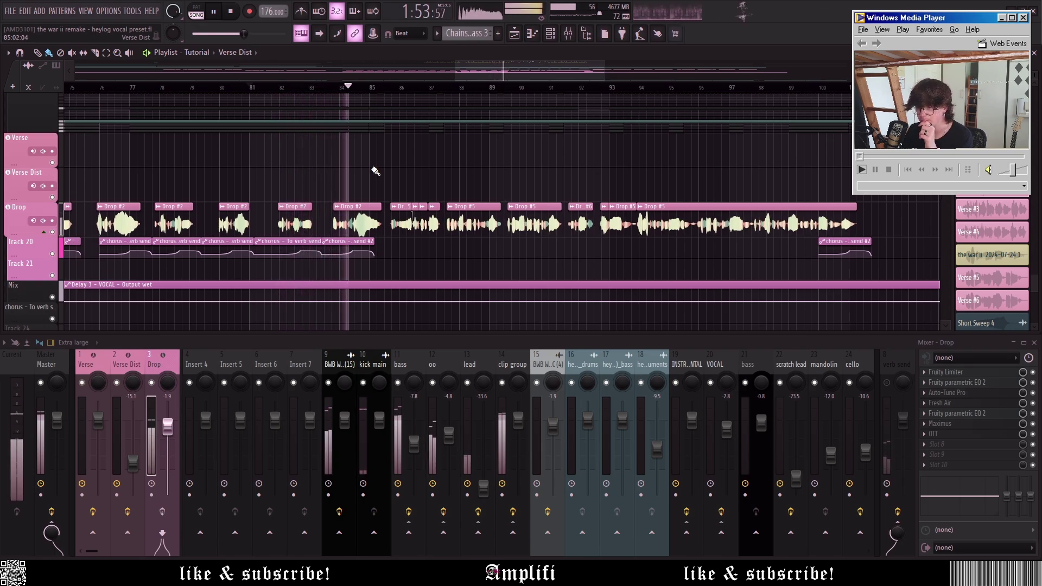
key(space)
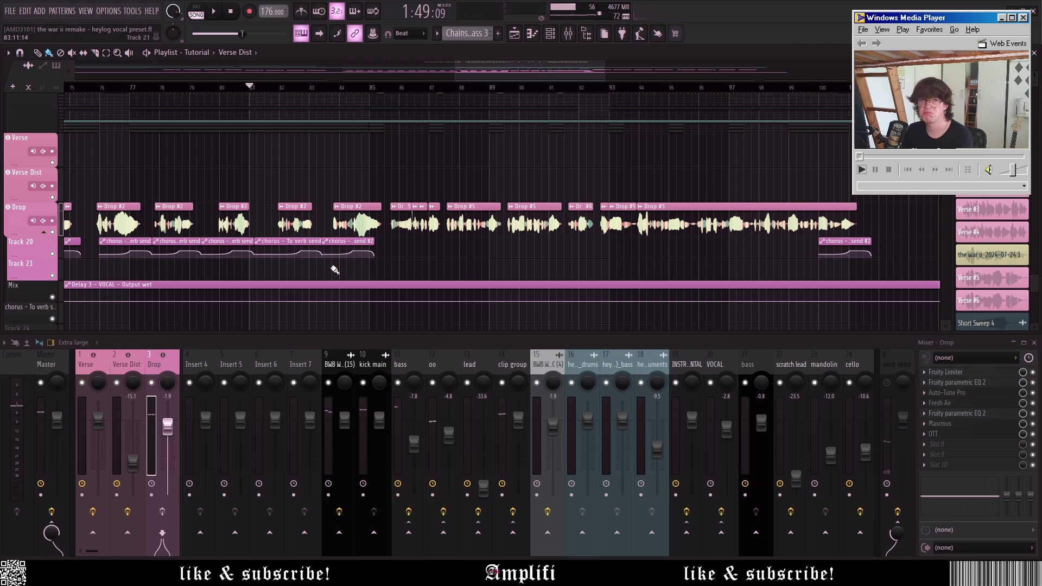
Step: Review Fruity Limiter on the Drop track, bypass all its other effects, and audition the phrase from bar 81
click(959, 373)
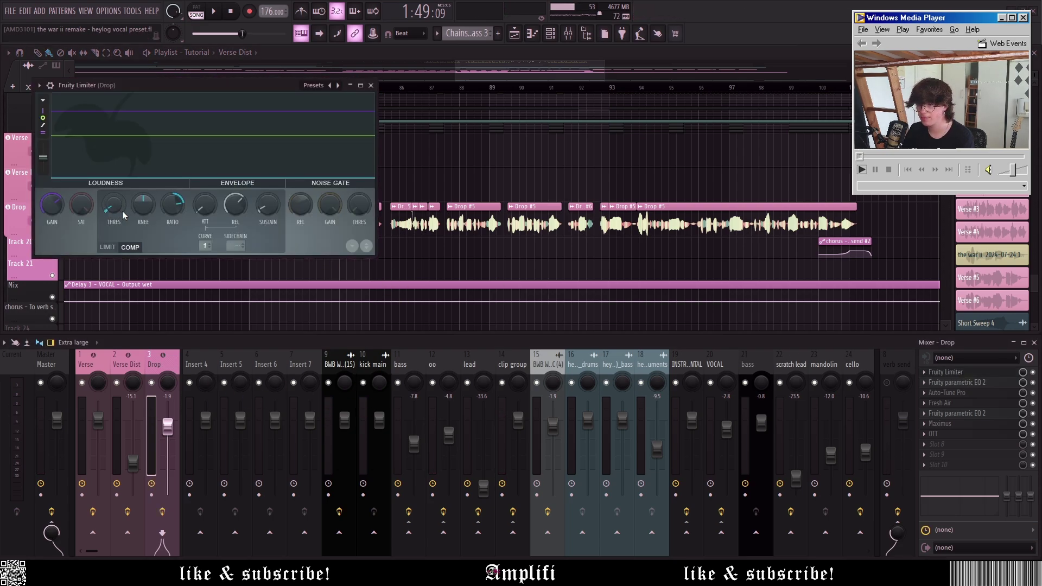
key(space)
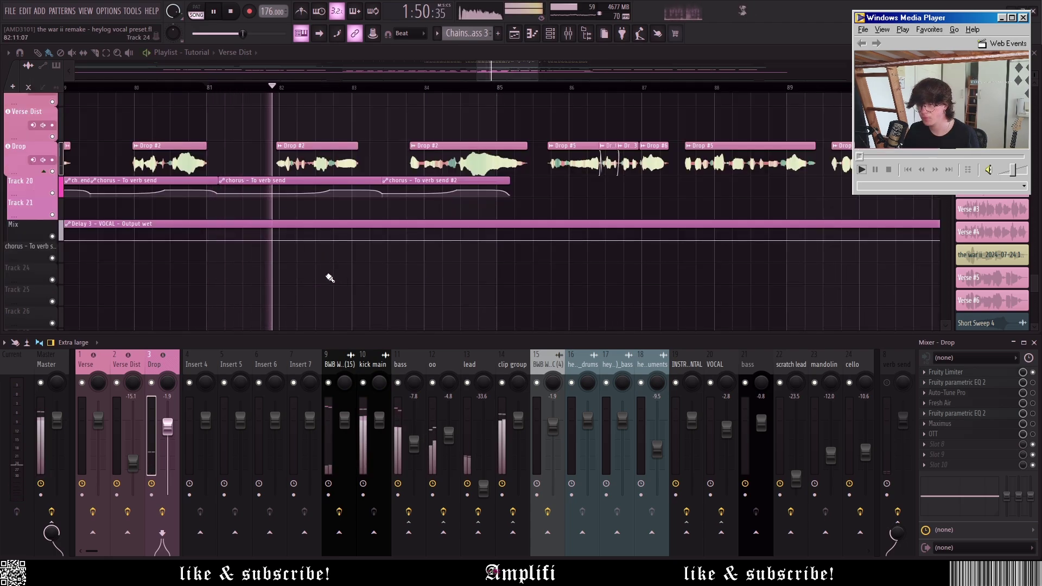
scroll(329, 277, down, 2)
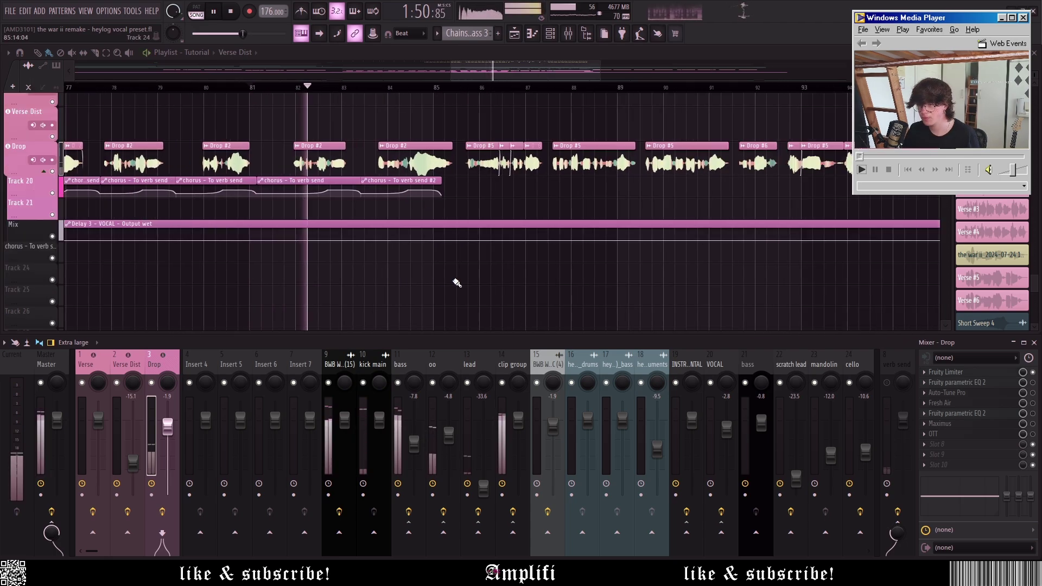
click(986, 374)
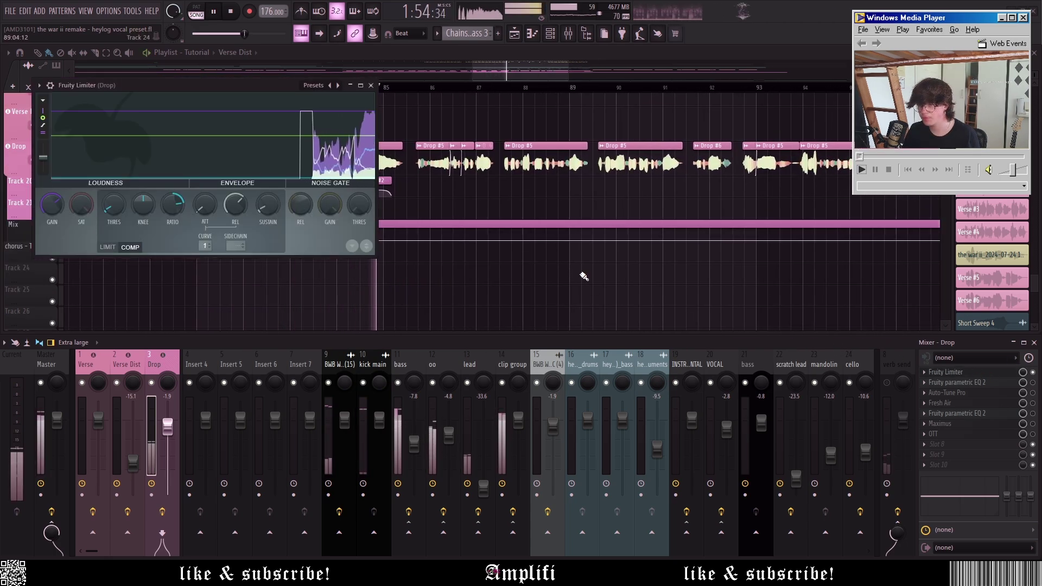
key(space)
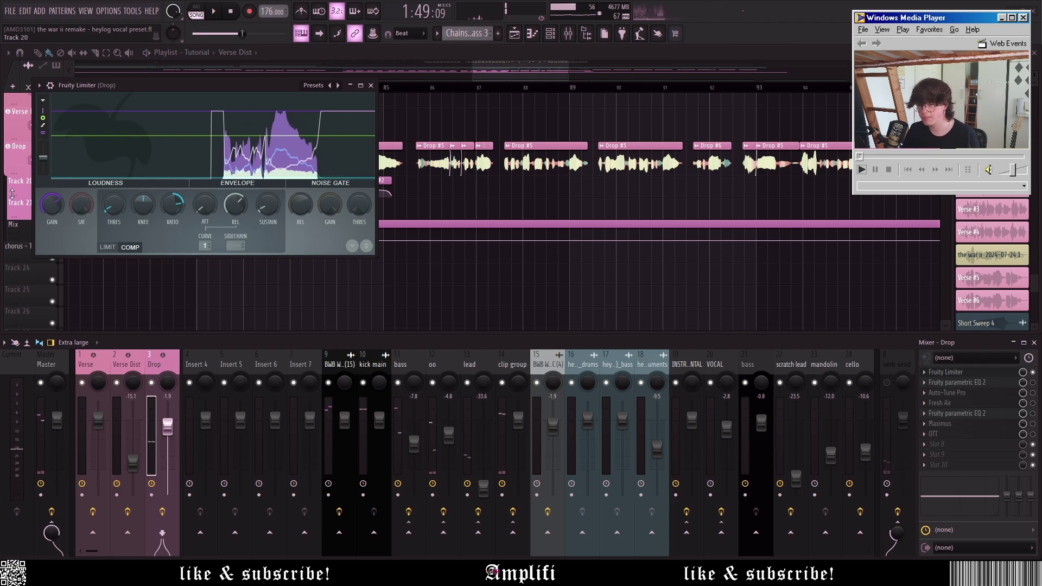
click(371, 86)
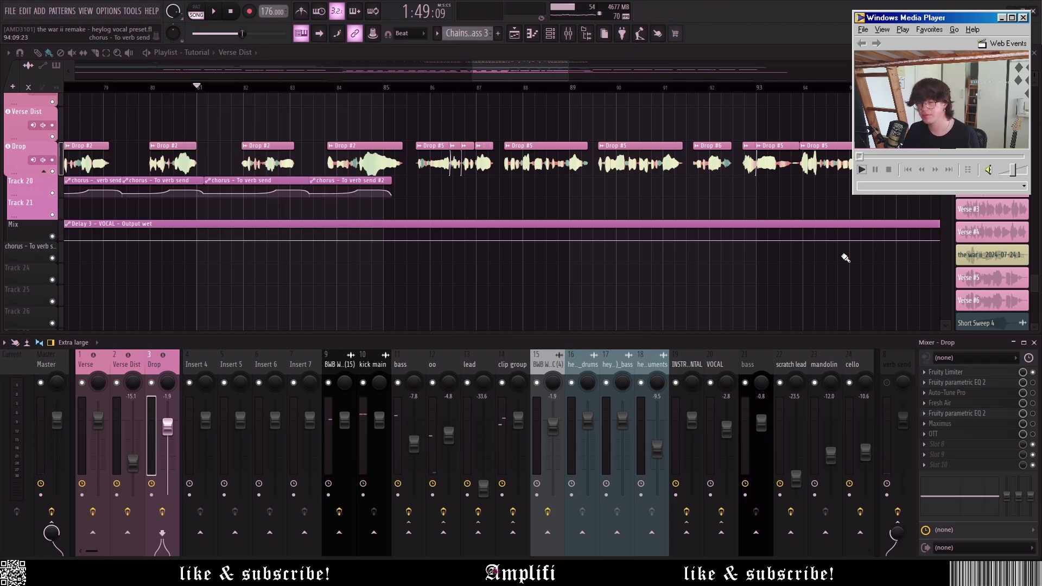
Step: Review and switch on the first Fruity parametric EQ 2 and Auto-Tune Pro on the Drop track
click(969, 383)
click(969, 383)
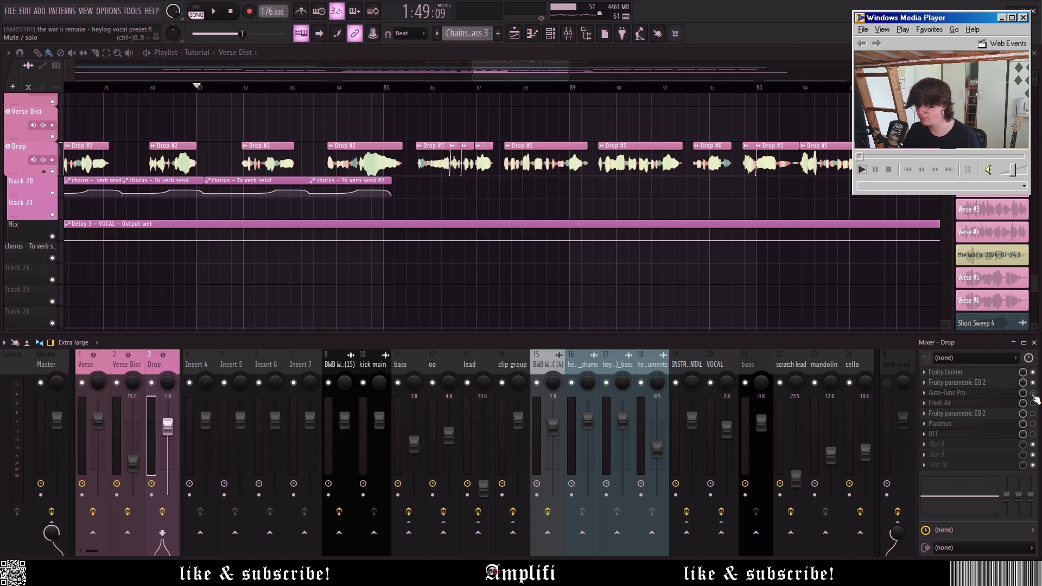
click(987, 394)
click(987, 394)
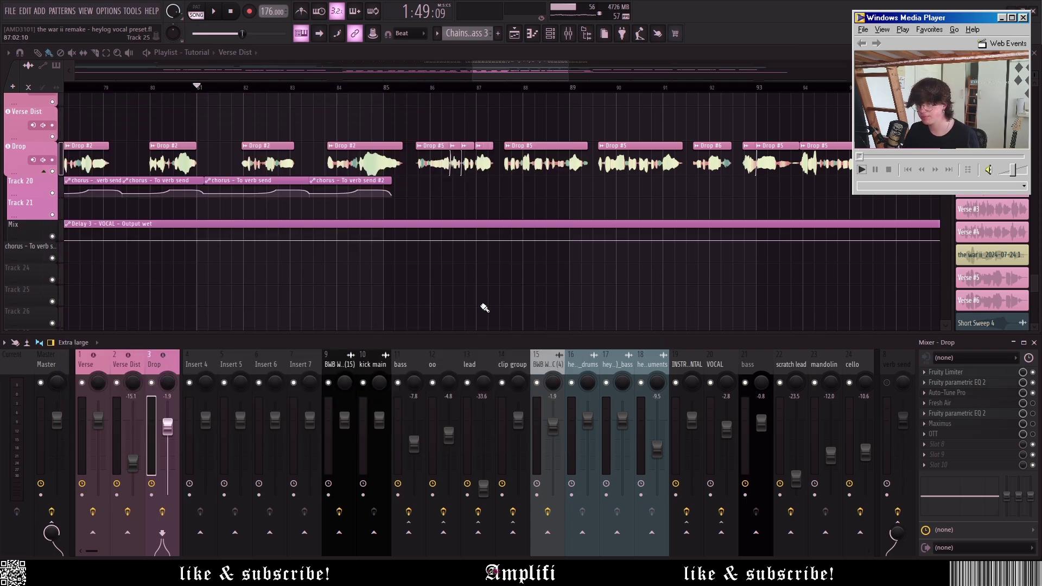
Step: Audition the phrase from bar 81, soloing the Drop playlist track during playback and unsoloing it when finished
key(space)
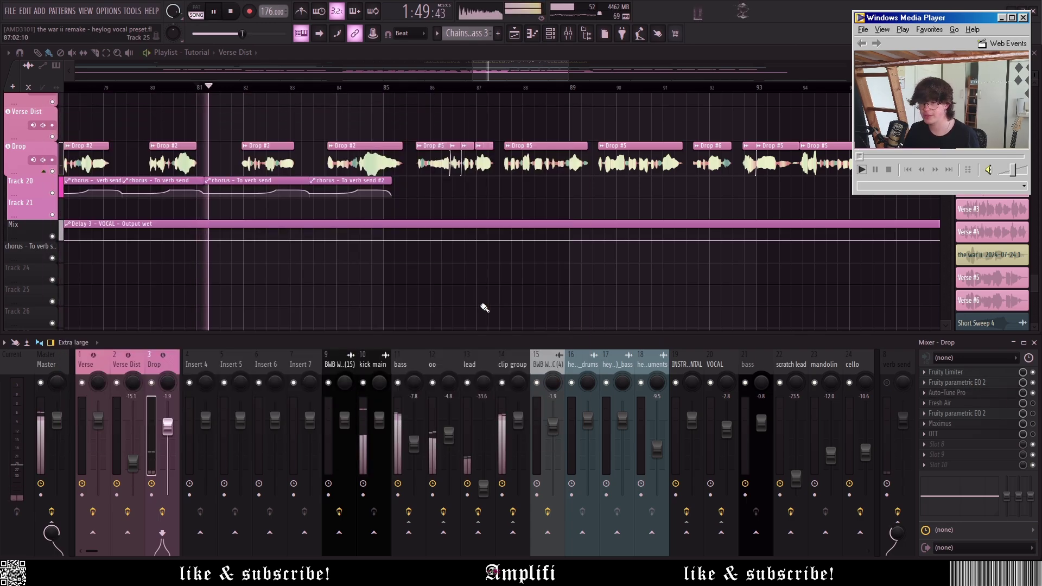
right_click(54, 172)
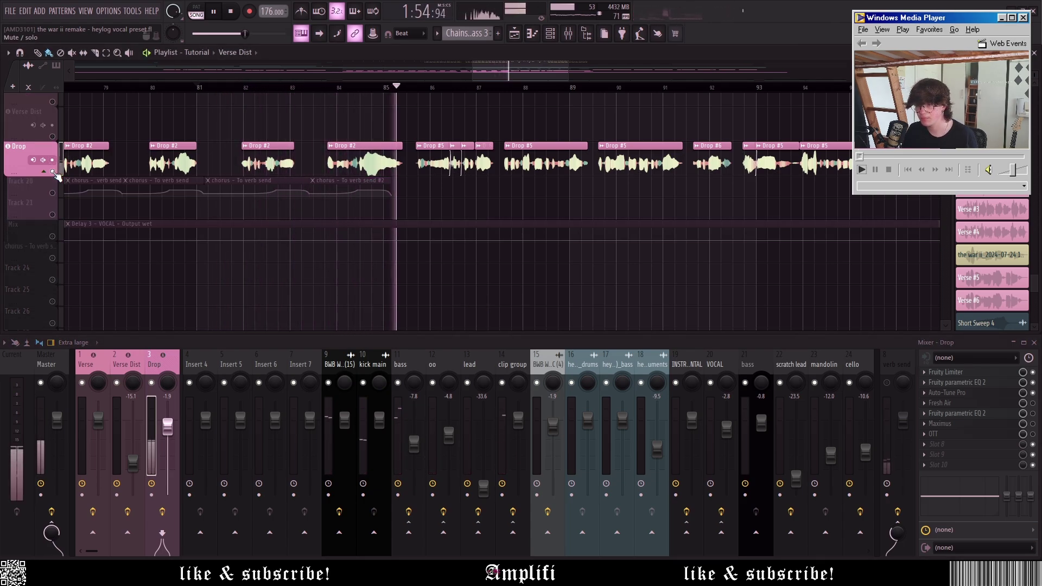
right_click(54, 173)
key(space)
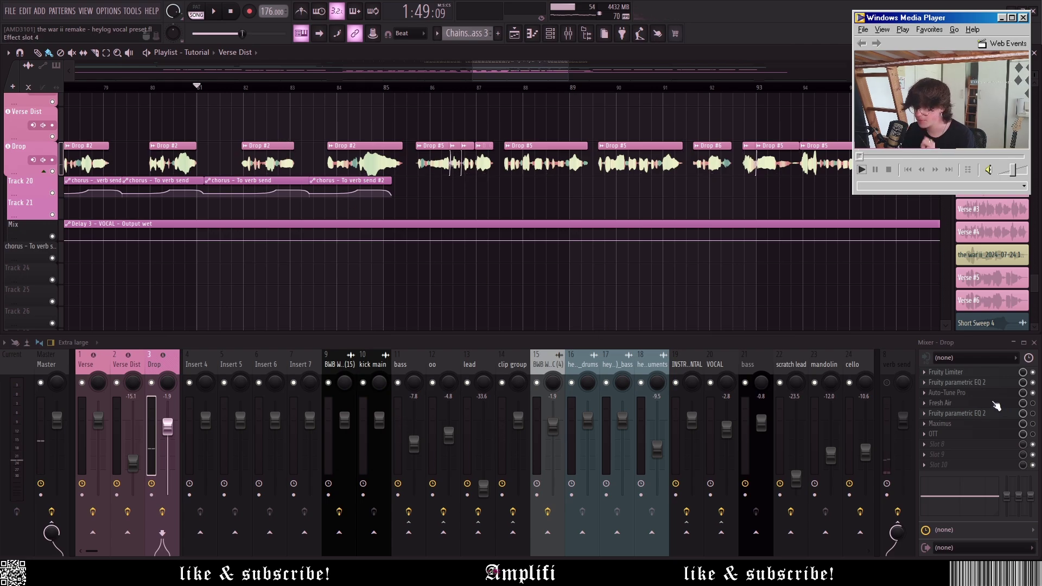
Step: Review and switch on Fresh Air for the Drop track, soloing the Drop playlist track while auditioning from bar 81
click(976, 405)
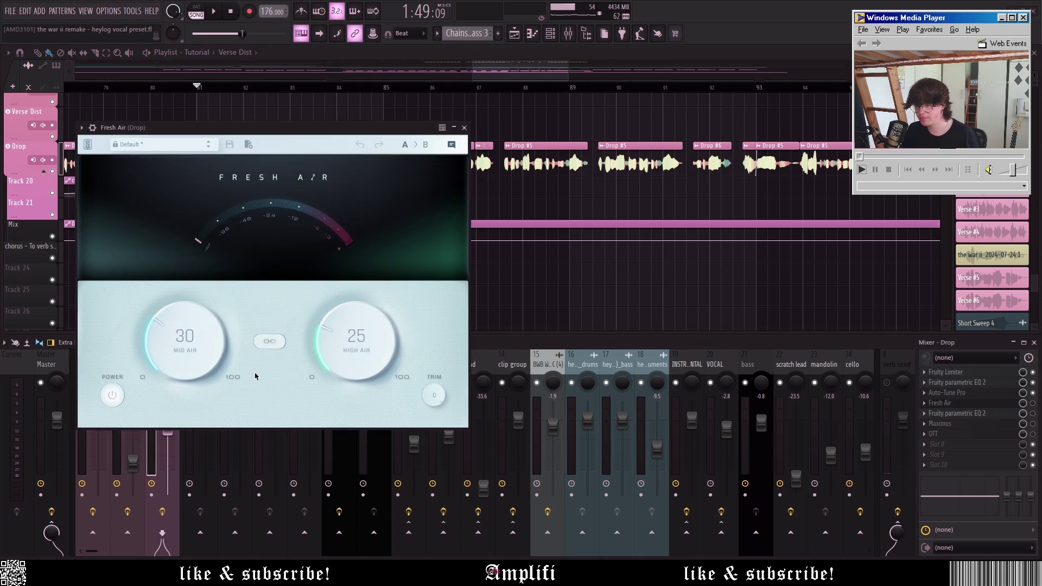
click(1000, 406)
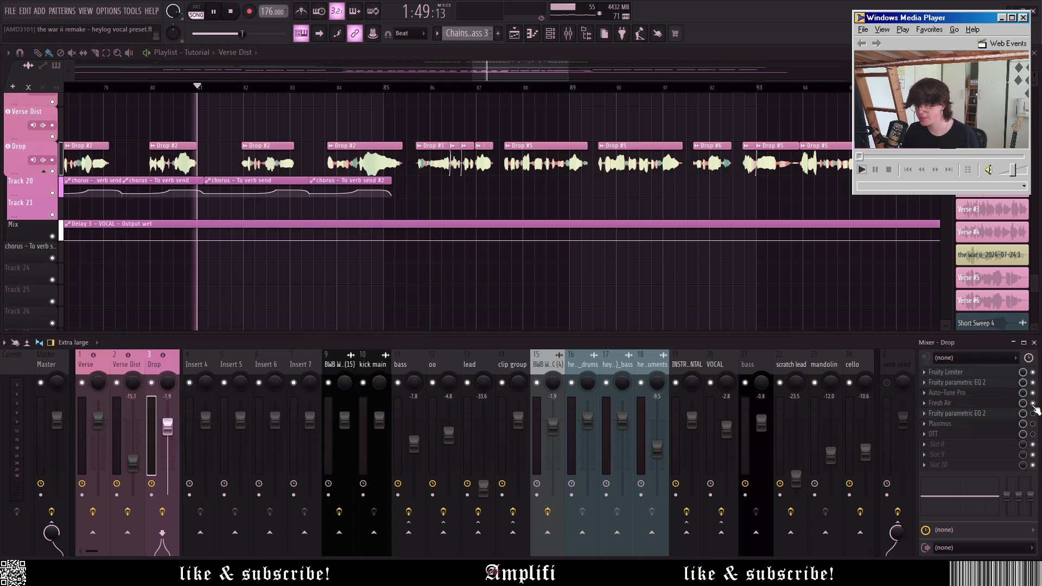
right_click(53, 172)
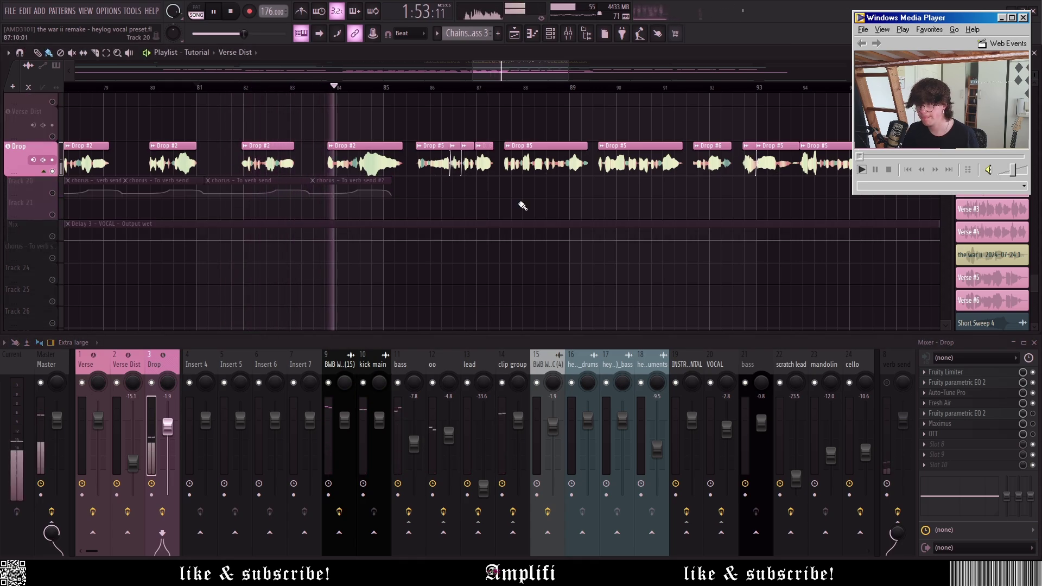
key(space)
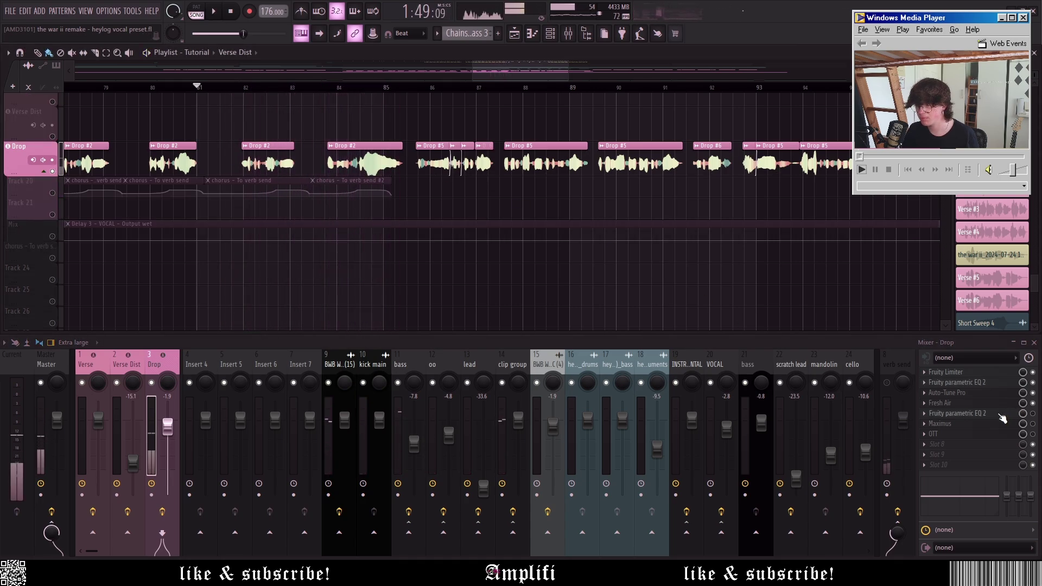
Step: Review the second Fruity parametric EQ 2, Maximus and OTT on the Drop track, switching on the EQ and Maximus
click(1001, 415)
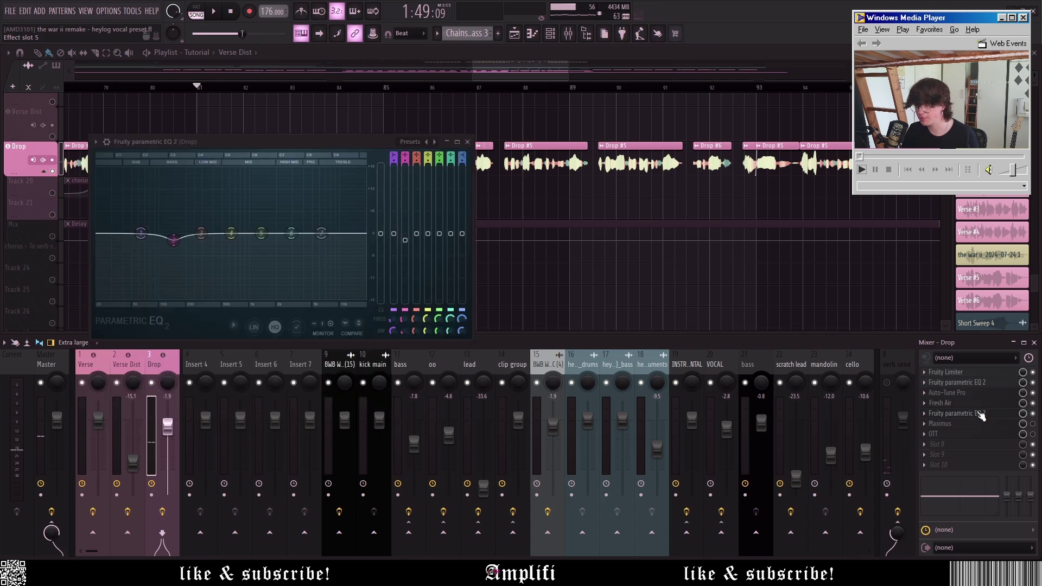
click(974, 422)
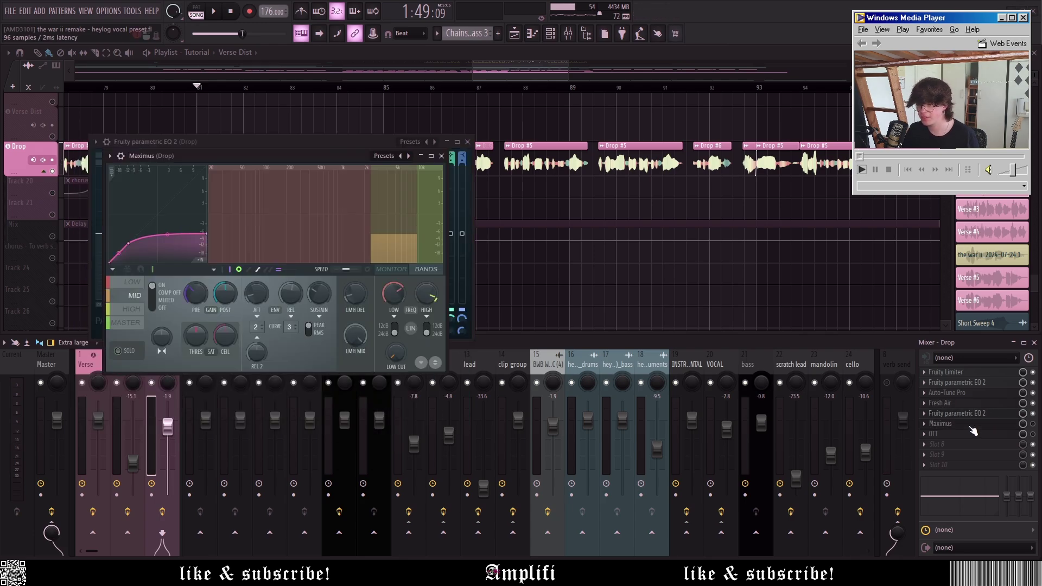
click(967, 425)
click(970, 435)
click(969, 434)
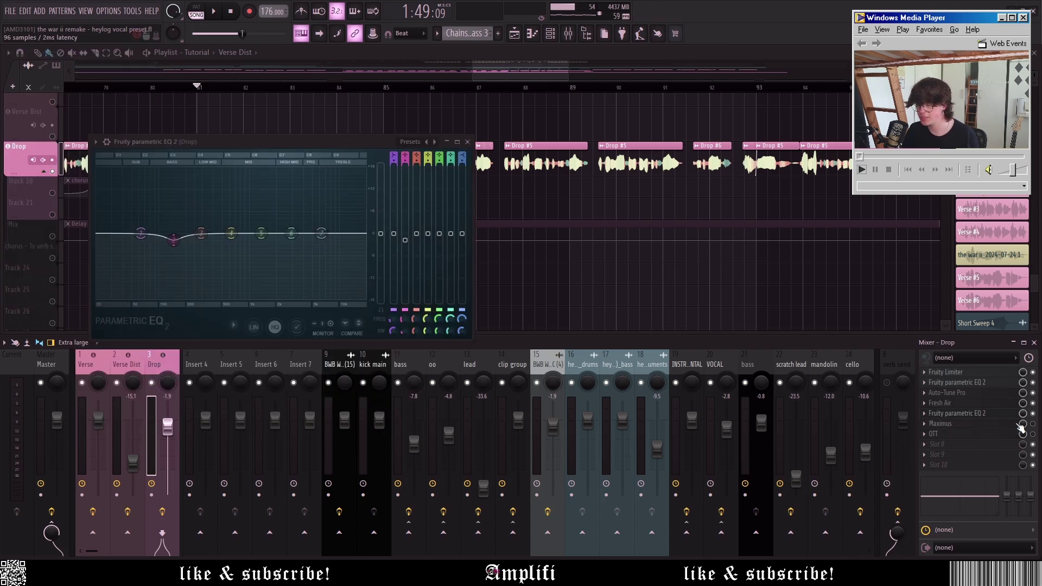
click(966, 434)
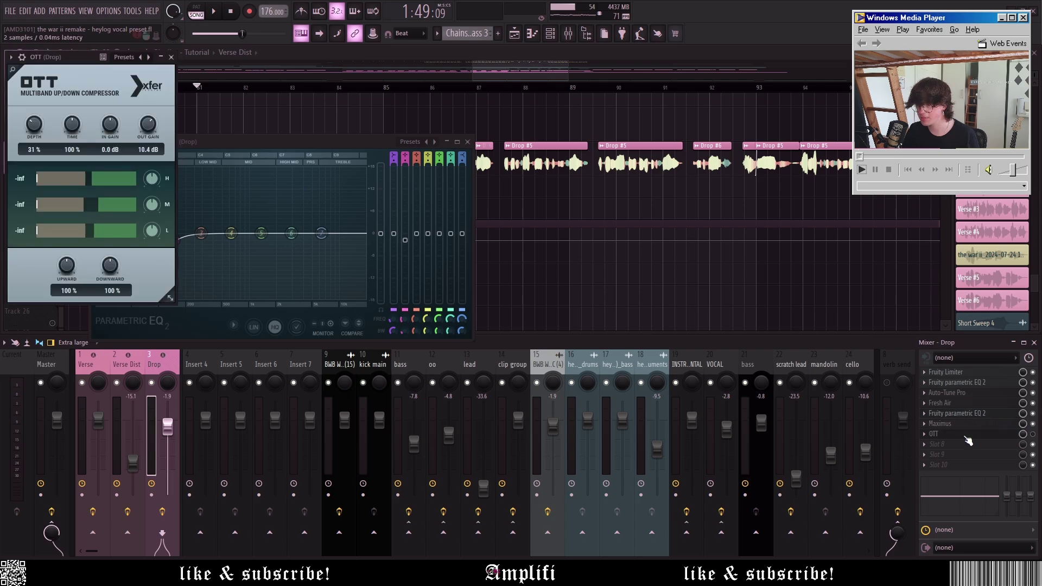
click(171, 57)
click(467, 142)
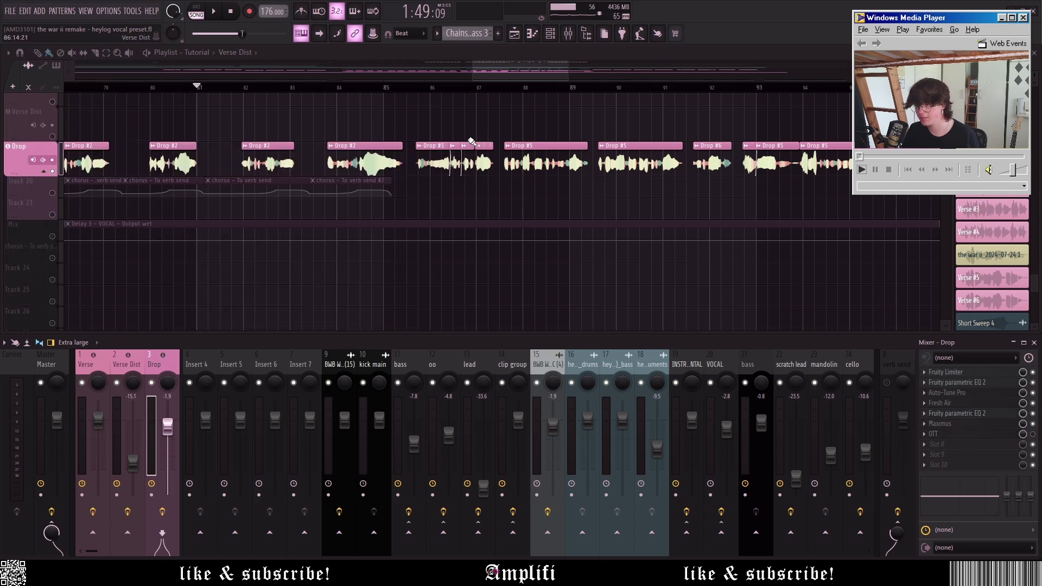
Step: Audition the soloed Drop vocal from bar 81 before and after switching on OTT
key(space)
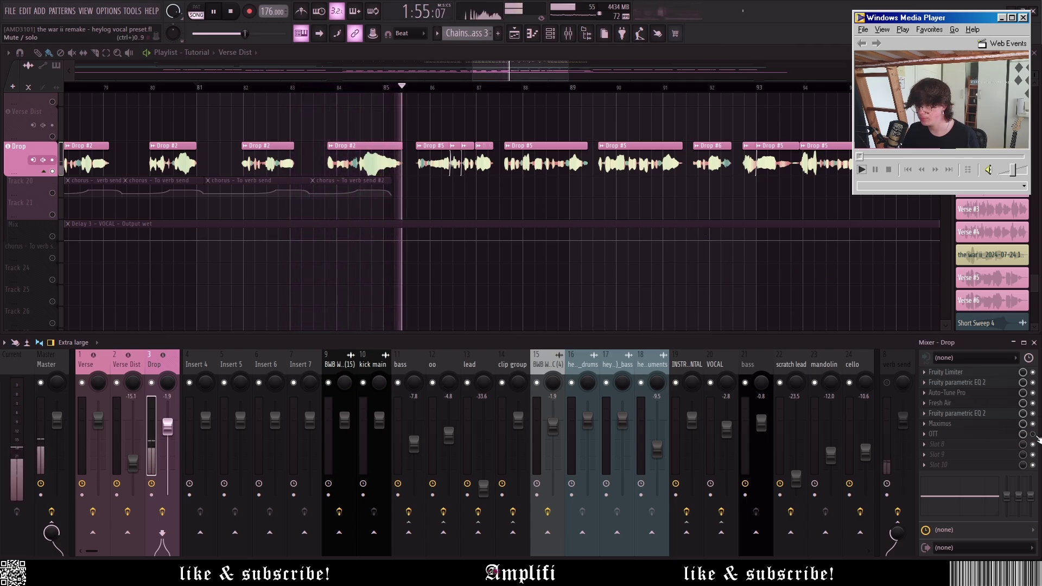
key(space)
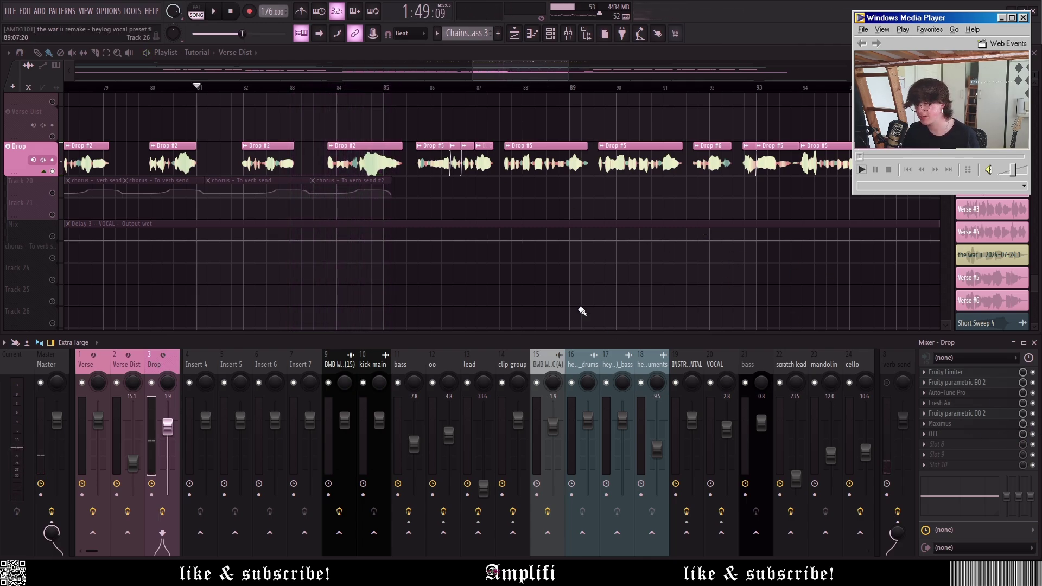
key(space)
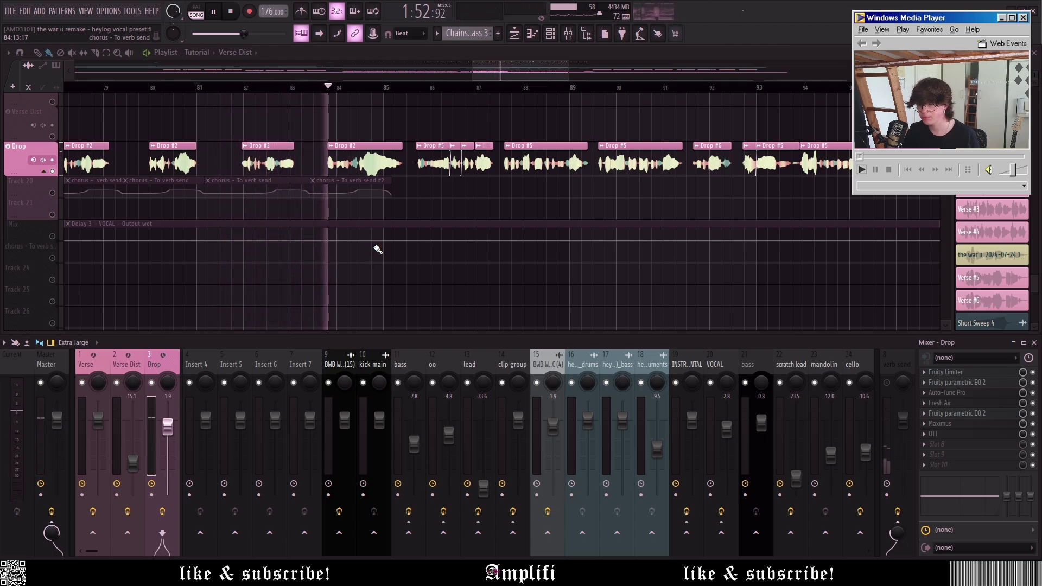
key(space)
Step: Unsolo the Drop playlist track and audition the phrase from bar 81 in the full mix
right_click(53, 170)
key(space)
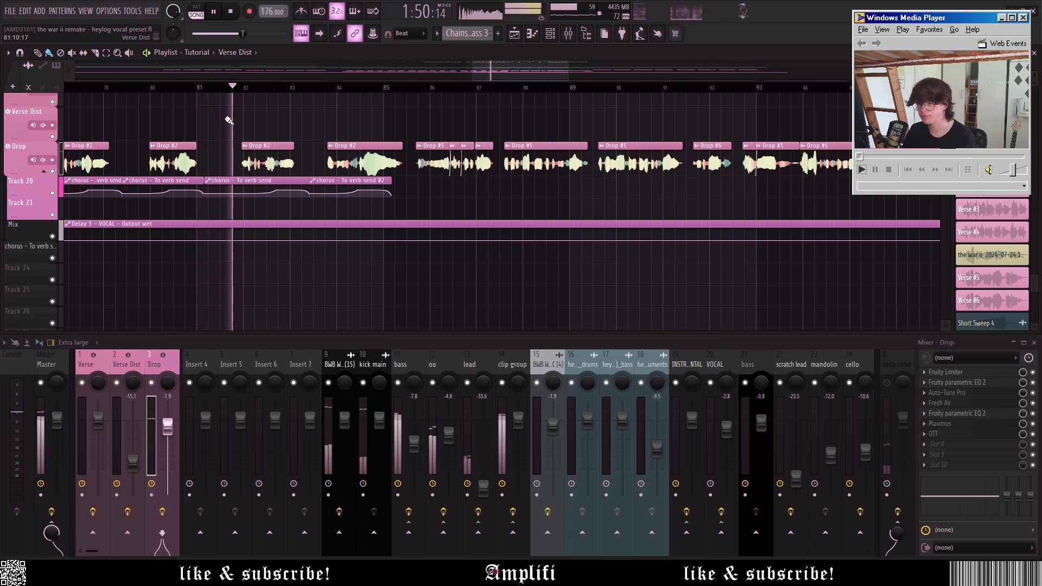
drag(513, 71, 515, 63)
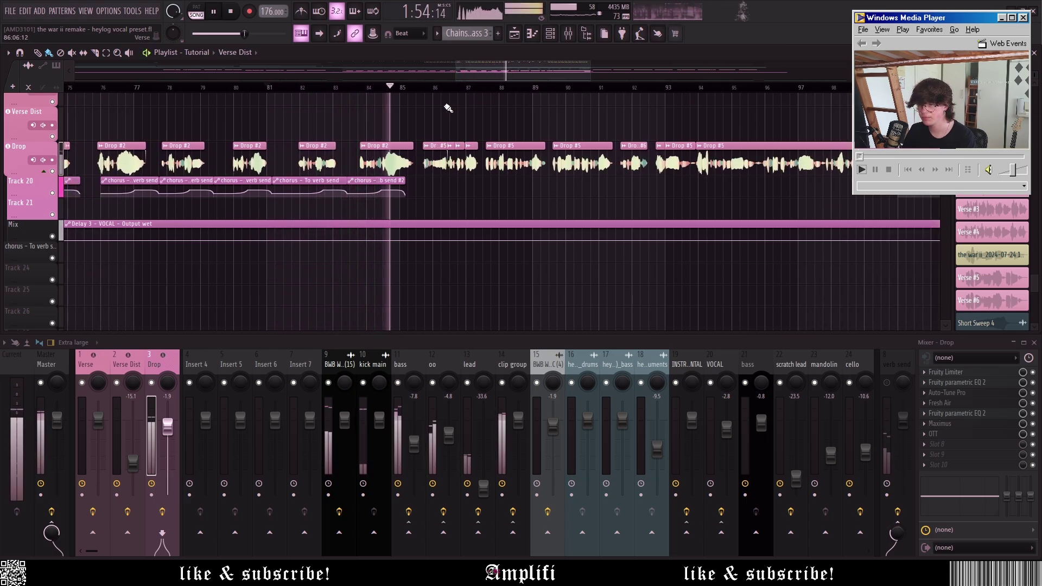
key(space)
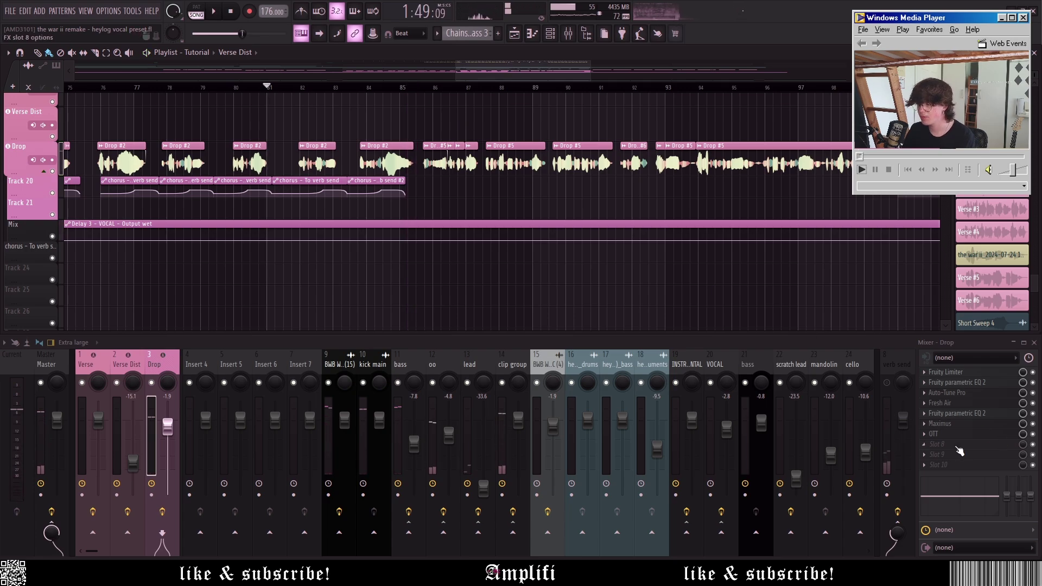
Step: Review ValhallaVintageVerb and Fruity Reeverb 2 on the verb send mixer track
click(882, 360)
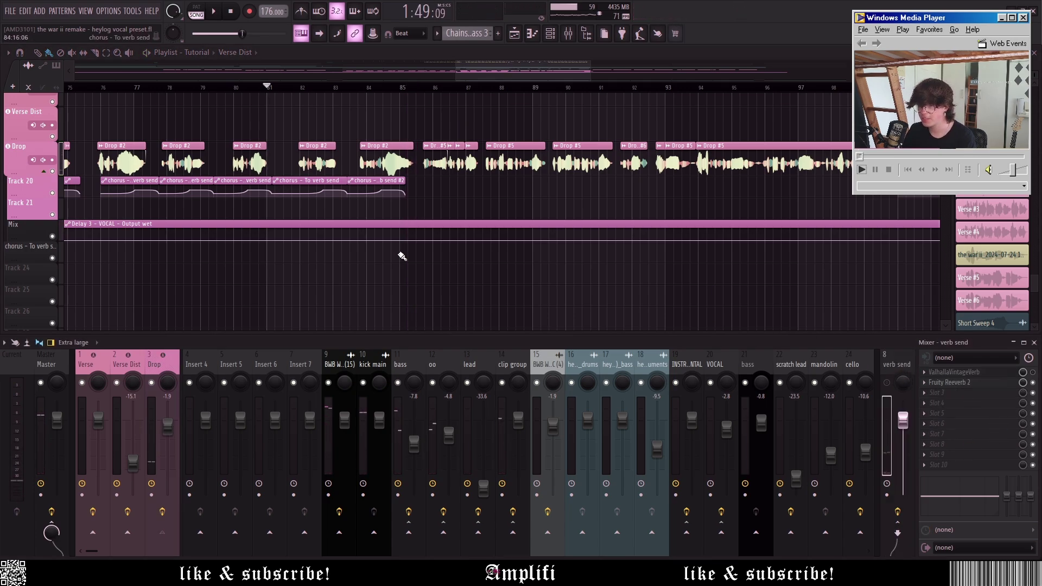
scroll(477, 75, down, 3)
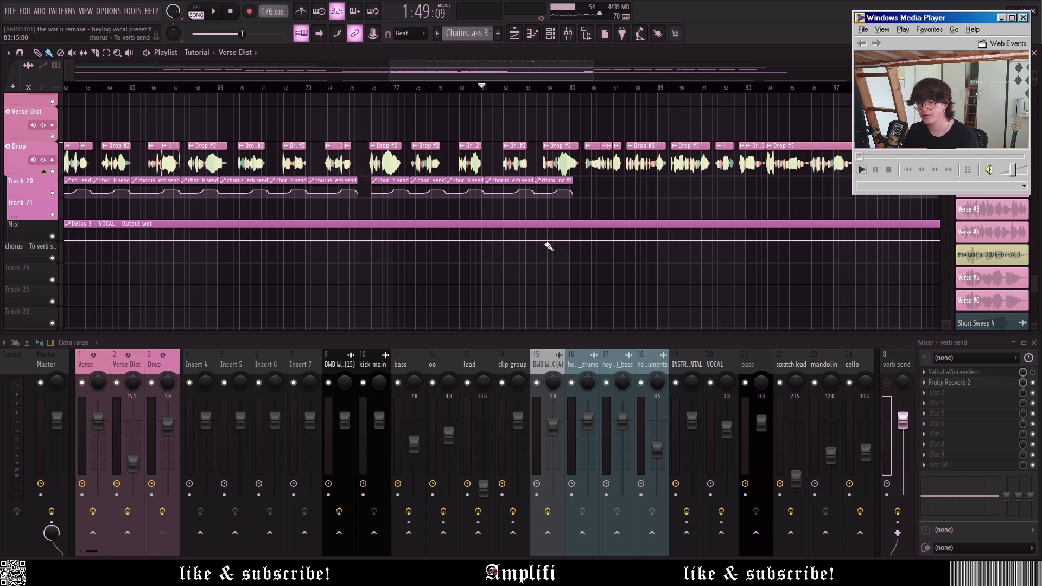
click(966, 373)
click(966, 373)
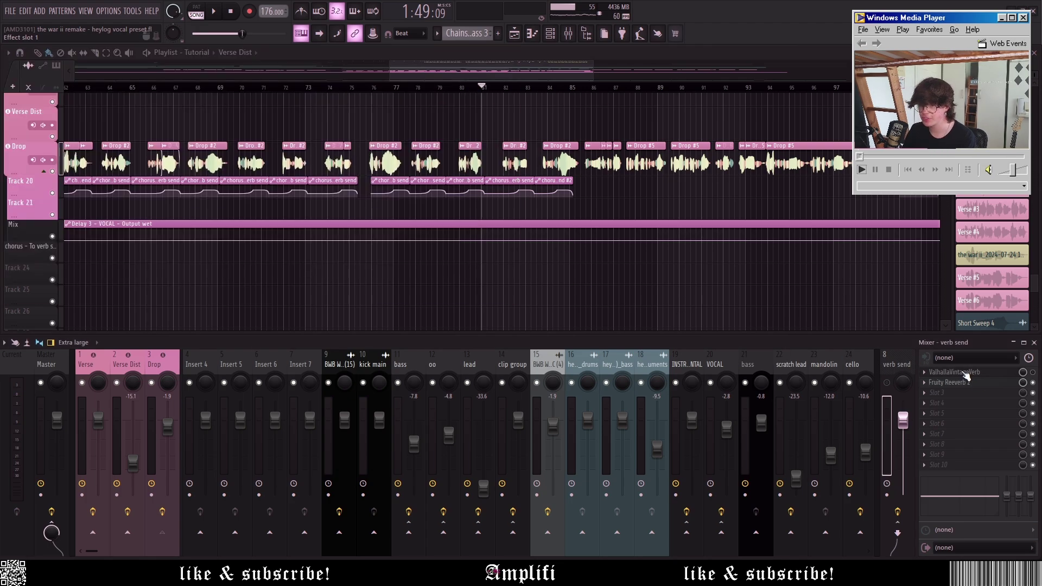
click(951, 383)
drag(215, 155, 498, 225)
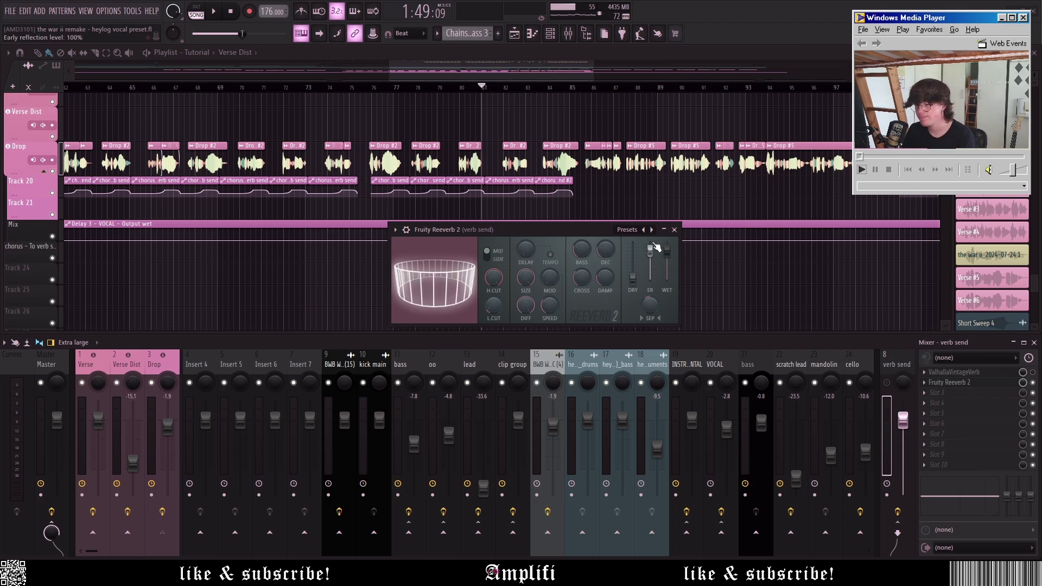
click(674, 229)
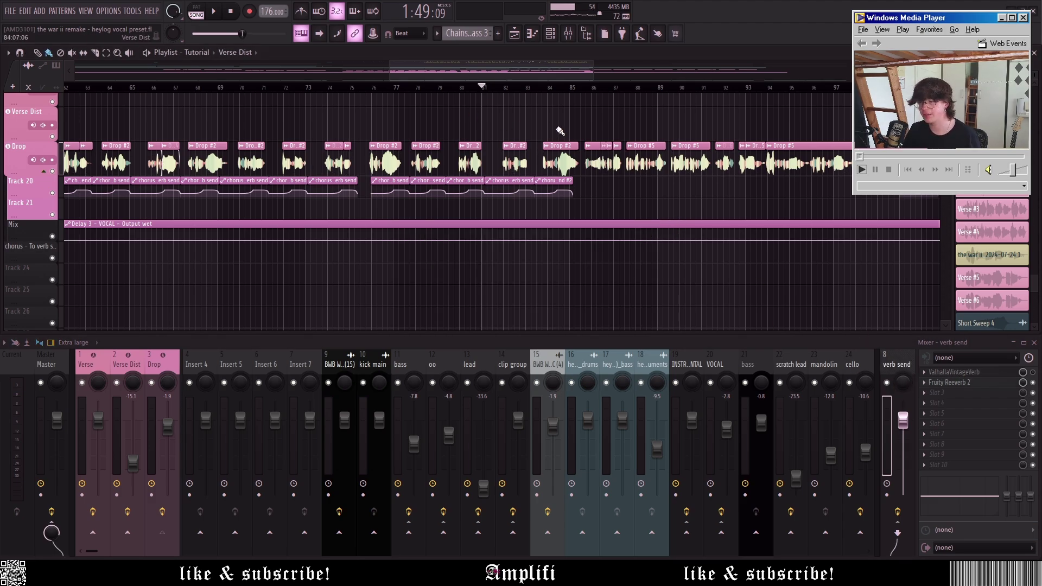
Step: Audition the full mix from bar 81 to hear the chorus-to-verb-send automation on the Drop vocal
key(space)
scroll(559, 131, up, 4)
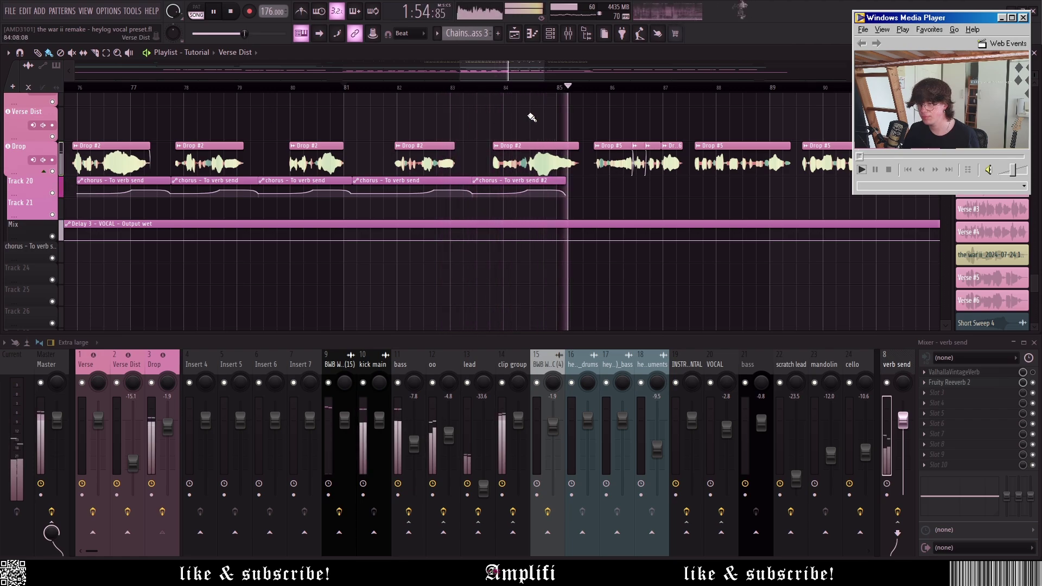
key(space)
Step: Audition only the Drop vocal and its Track 20 send automation from just before bar 84, unsoloing when finished
click(489, 86)
right_click(52, 172)
click(52, 193)
key(space)
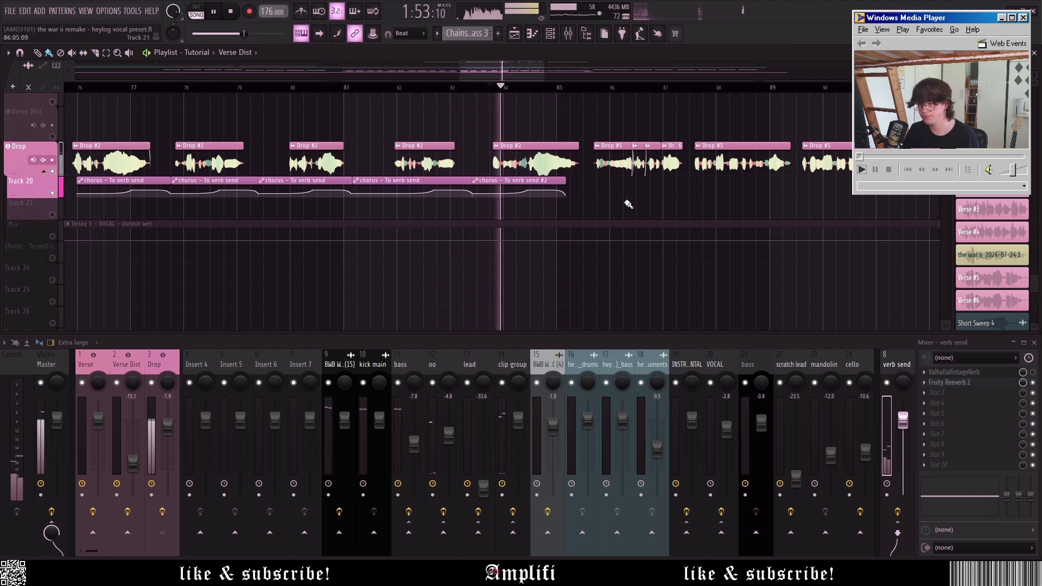
key(space)
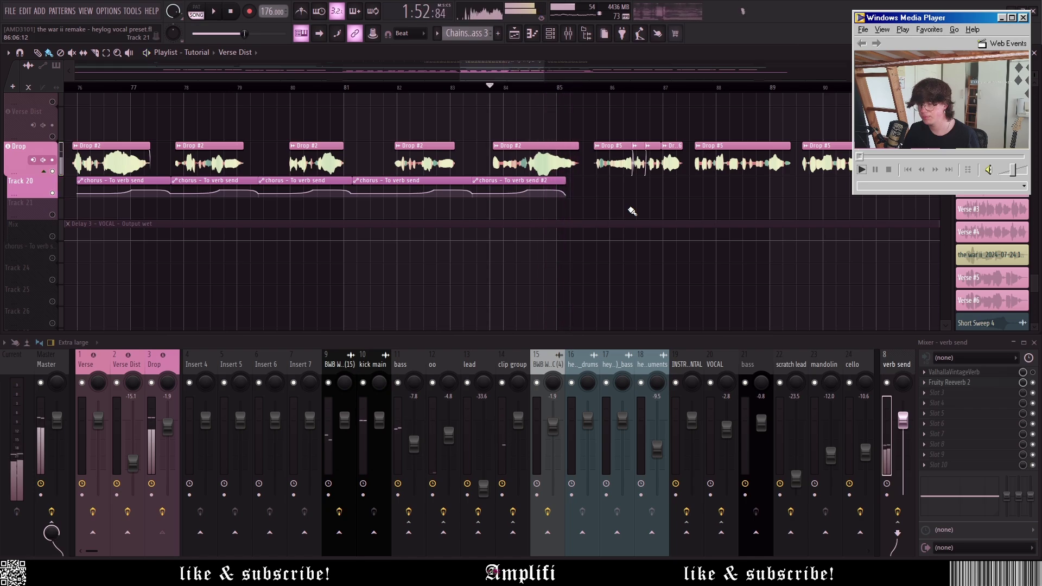
scroll(629, 211, down, 8)
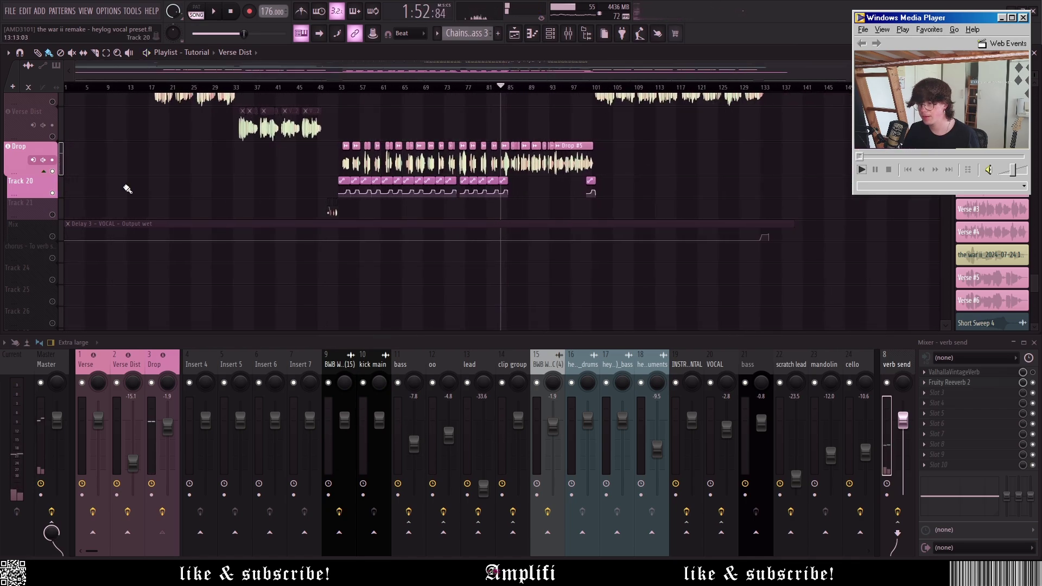
right_click(52, 172)
Step: Audition the end of the Drop vocal and its verb send automation from bar 100 into the following verse
scroll(624, 182, up, 4)
scroll(653, 233, up, 3)
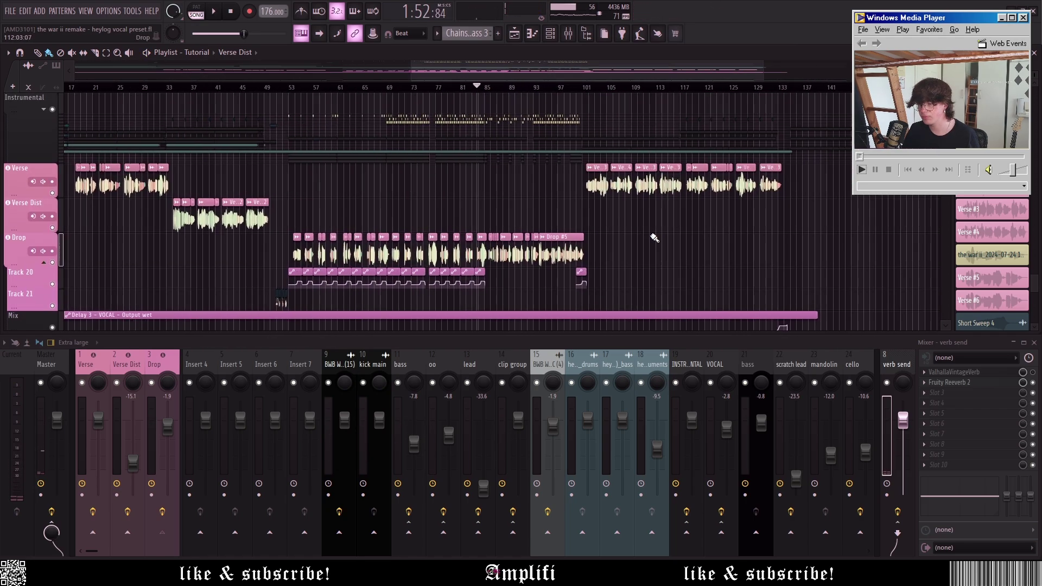
click(511, 88)
scroll(633, 249, up, 3)
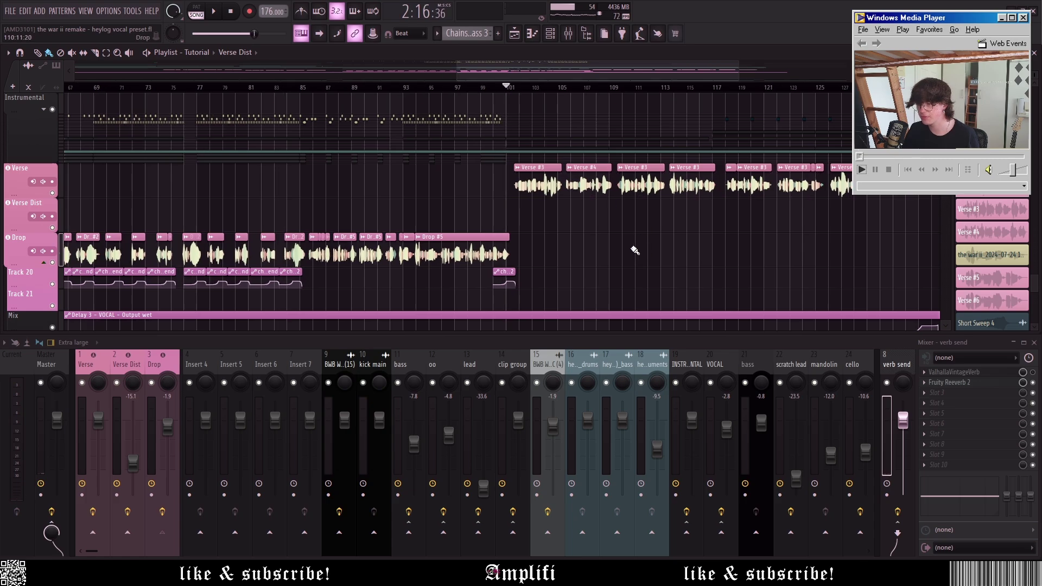
click(307, 88)
key(space)
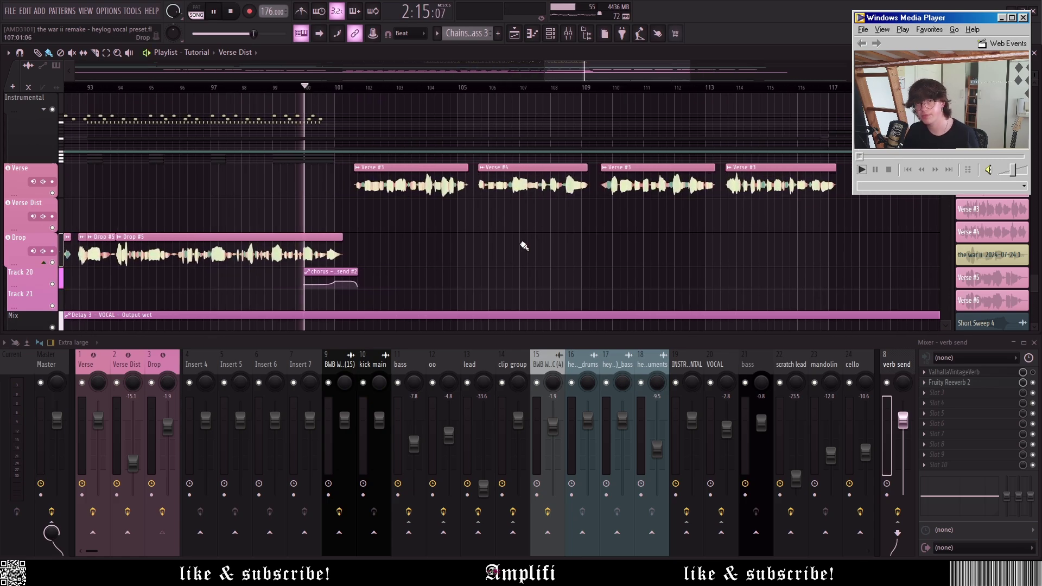
scroll(402, 79, down, 4)
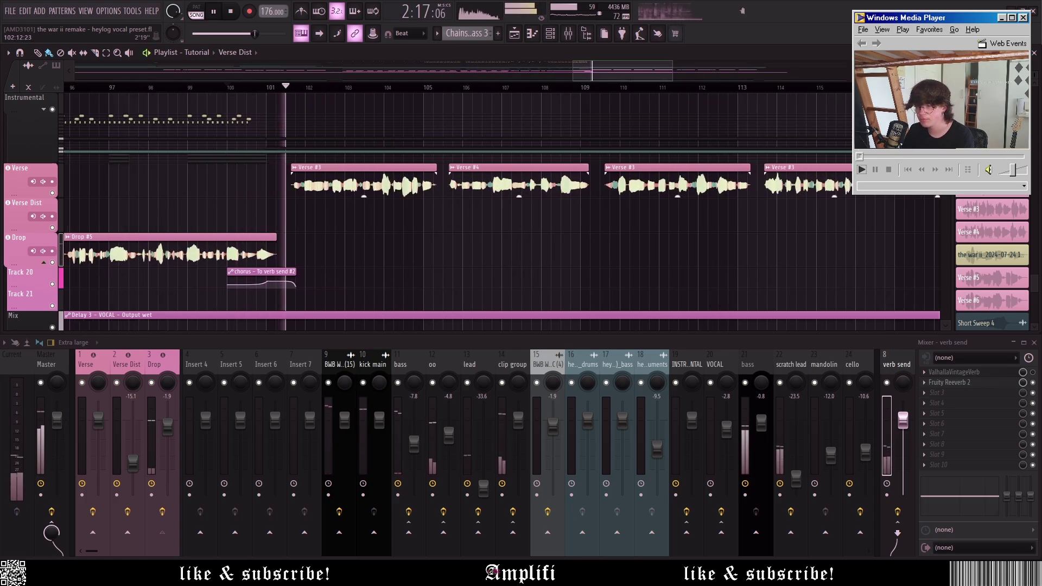
scroll(633, 204, down, 2)
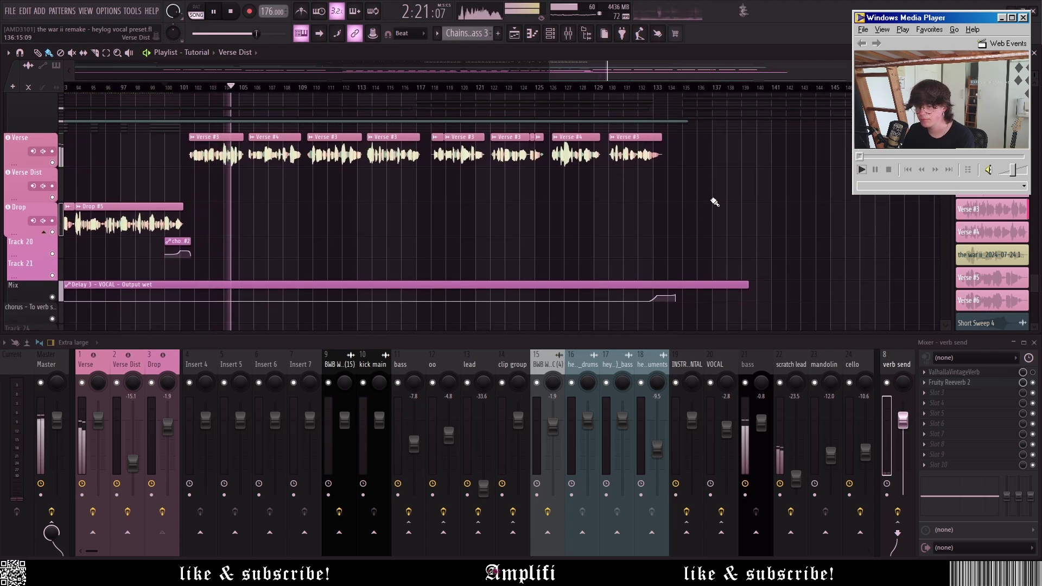
key(space)
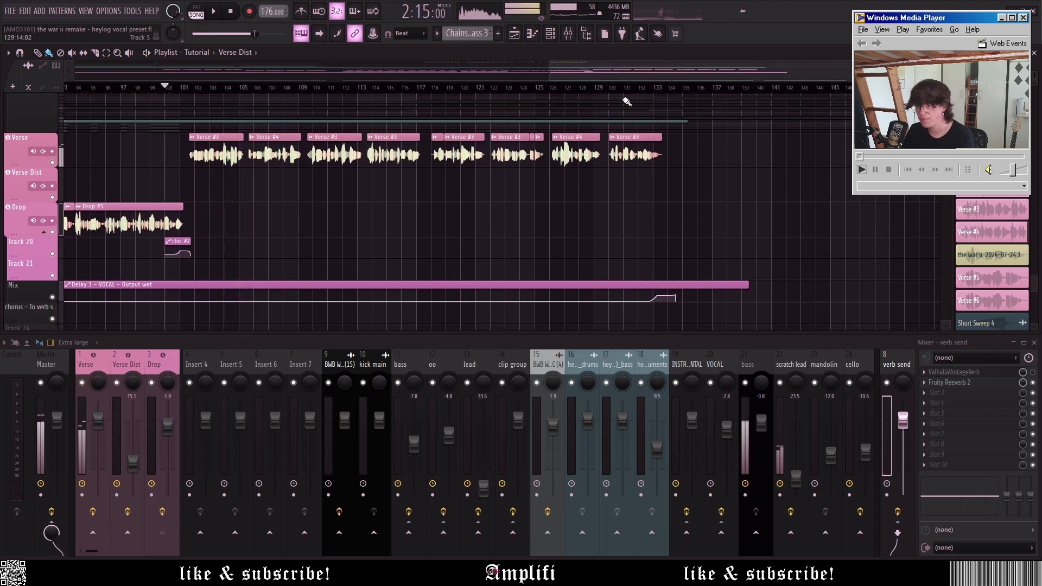
Step: Audition the last Verse phrase from bar 130 with the Delay 3 output wet automation
click(617, 87)
scroll(617, 90, up, 5)
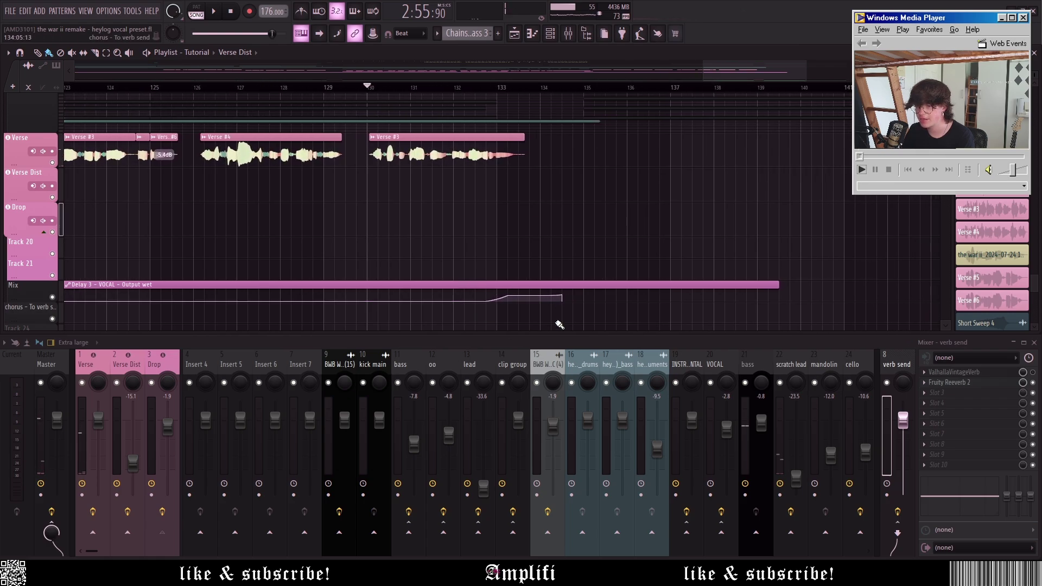
click(215, 11)
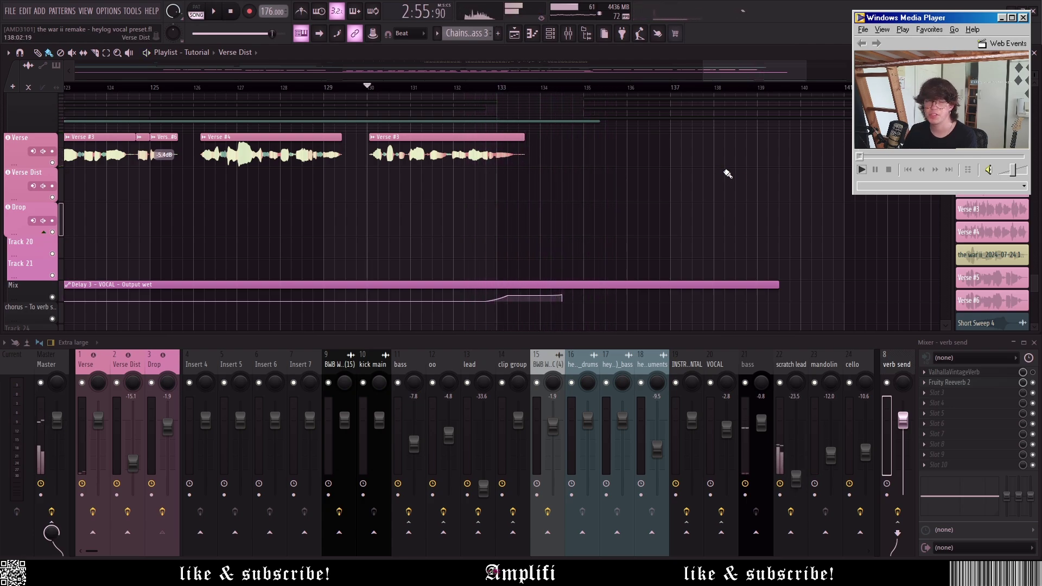
scroll(728, 83, down, 8)
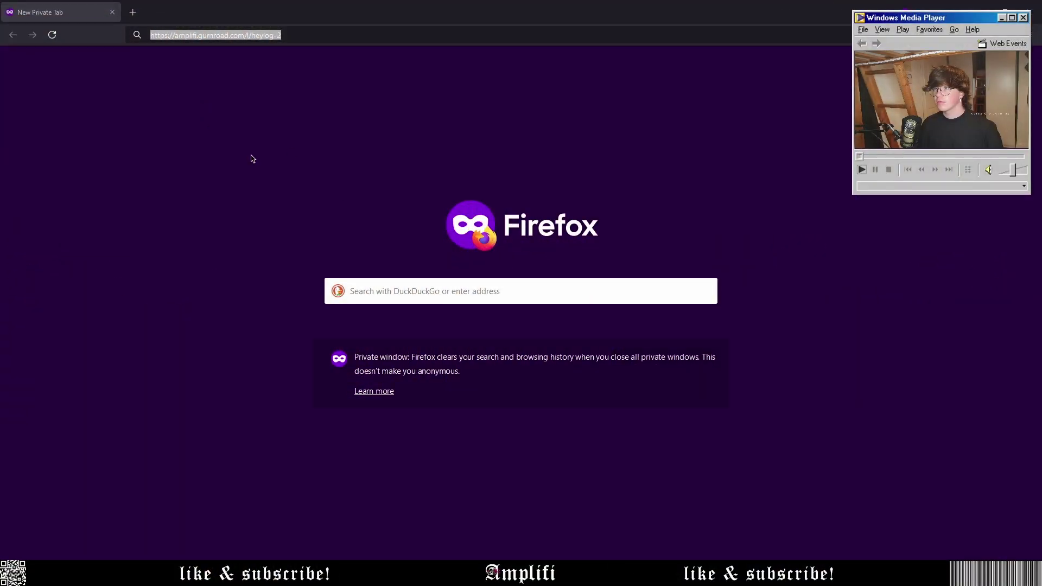
Step: Switch to Firefox, open amplifi.gumroad.com/l/heylog-2, and proceed to checkout for heylog Vocal Preset 2 at a price of €250
click(208, 36)
key(Return)
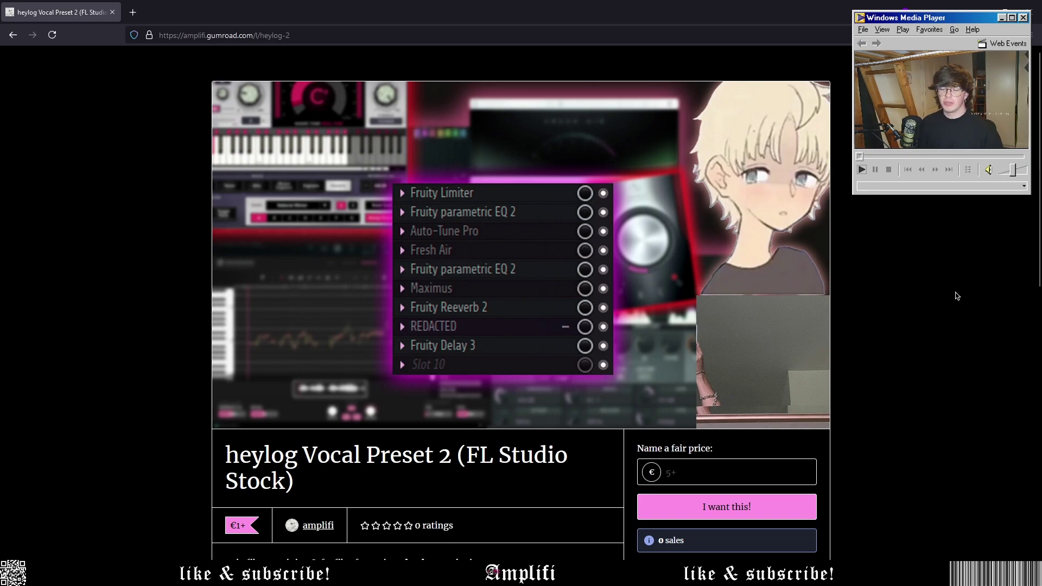
scroll(923, 279, down, 3)
scroll(882, 324, down, 2)
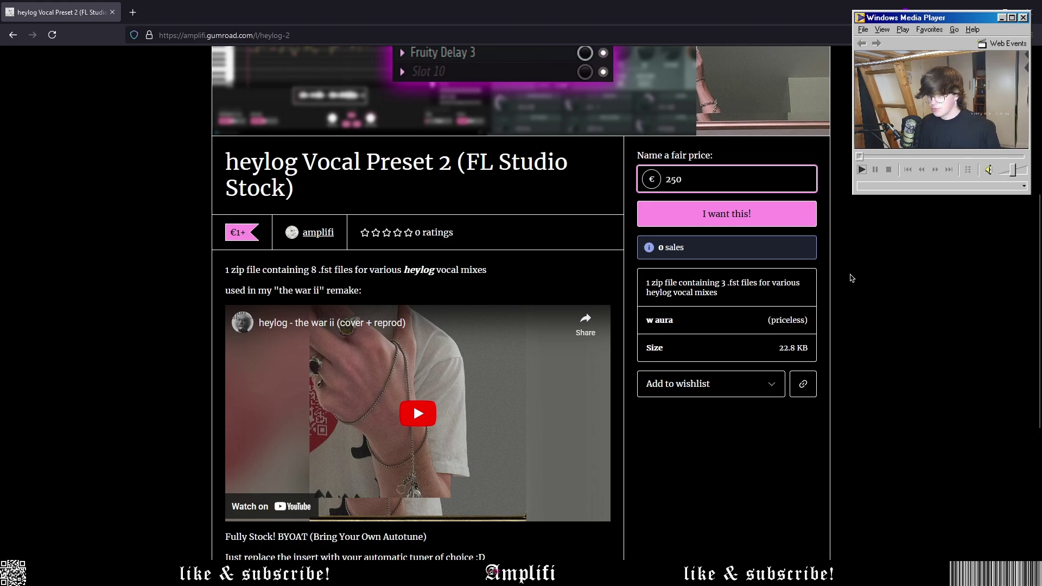
click(772, 215)
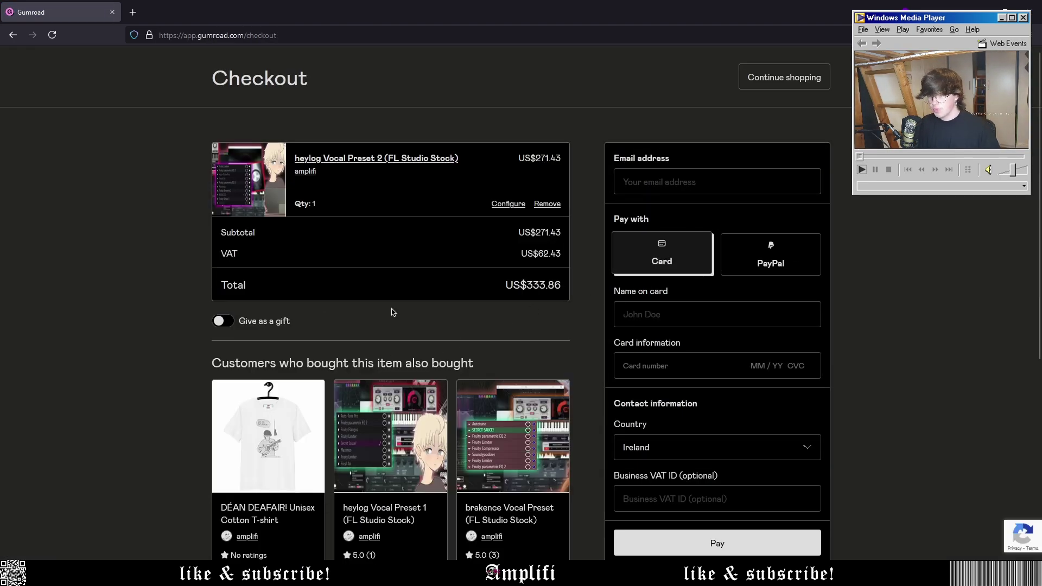
Step: Look through the recommended products on the checkout page and fill in the buyer's email address
scroll(393, 312, down, 4)
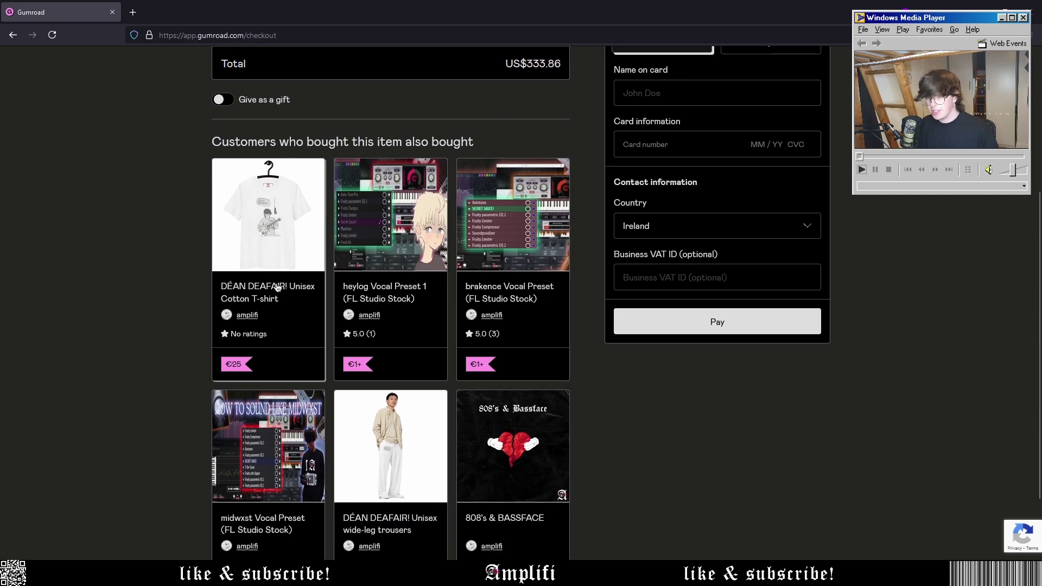
scroll(278, 288, down, 2)
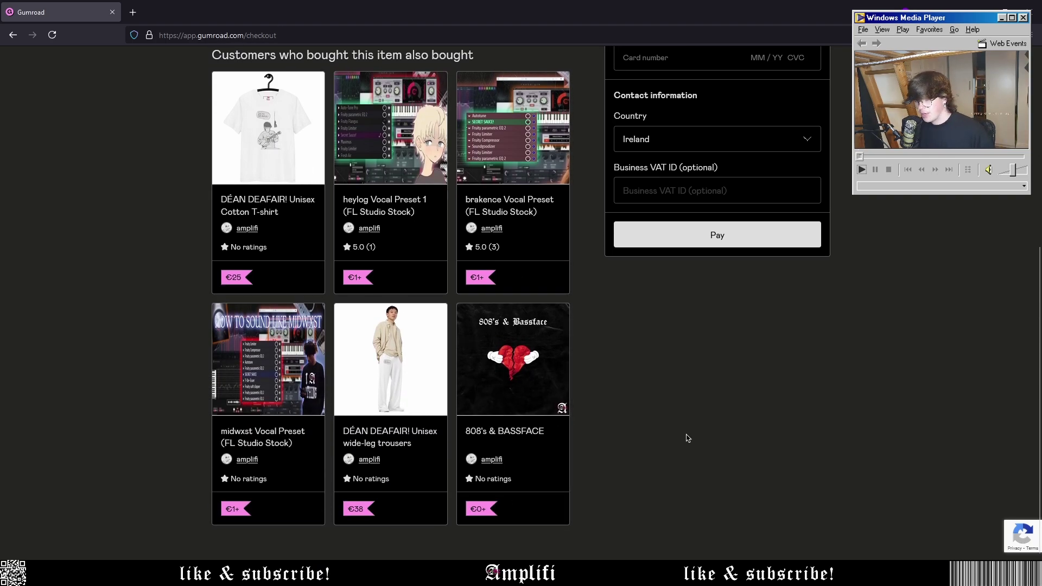
scroll(695, 433, up, 5)
click(698, 147)
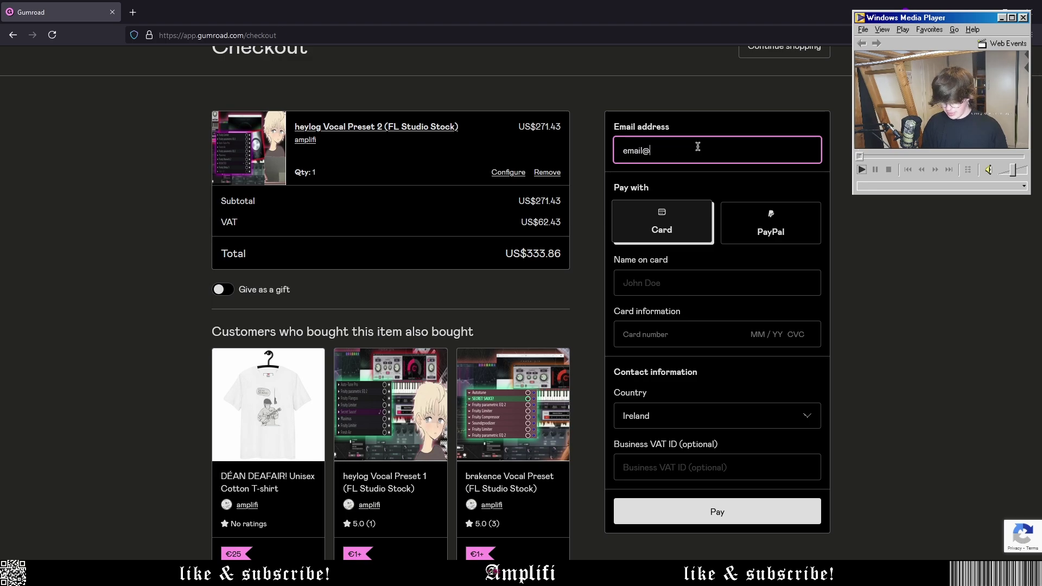
text(email@address.com)
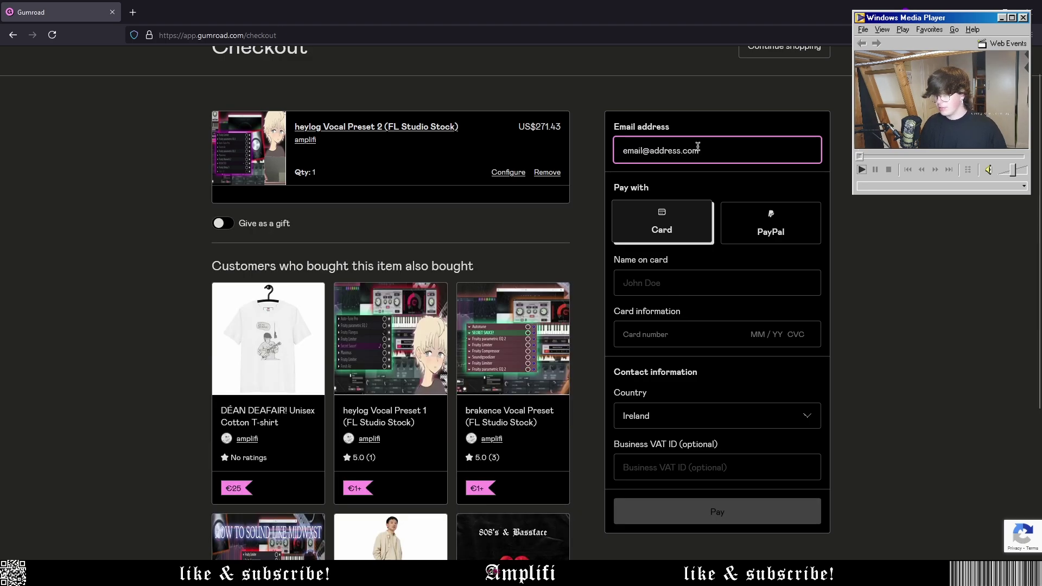
Step: Choose PayPal instead of Card as the payment method, open its debit or credit card form and close it
click(760, 227)
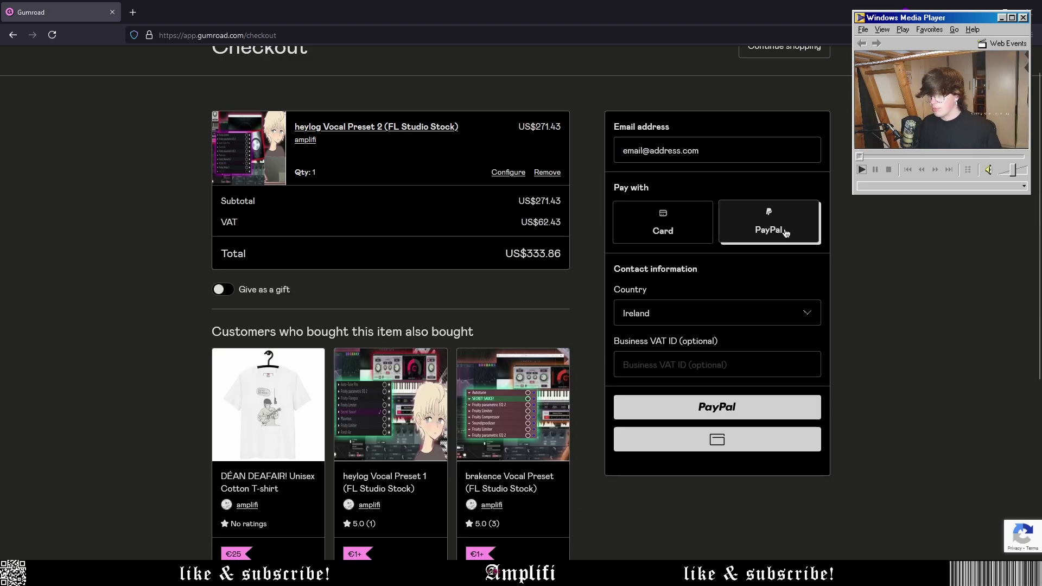
click(673, 228)
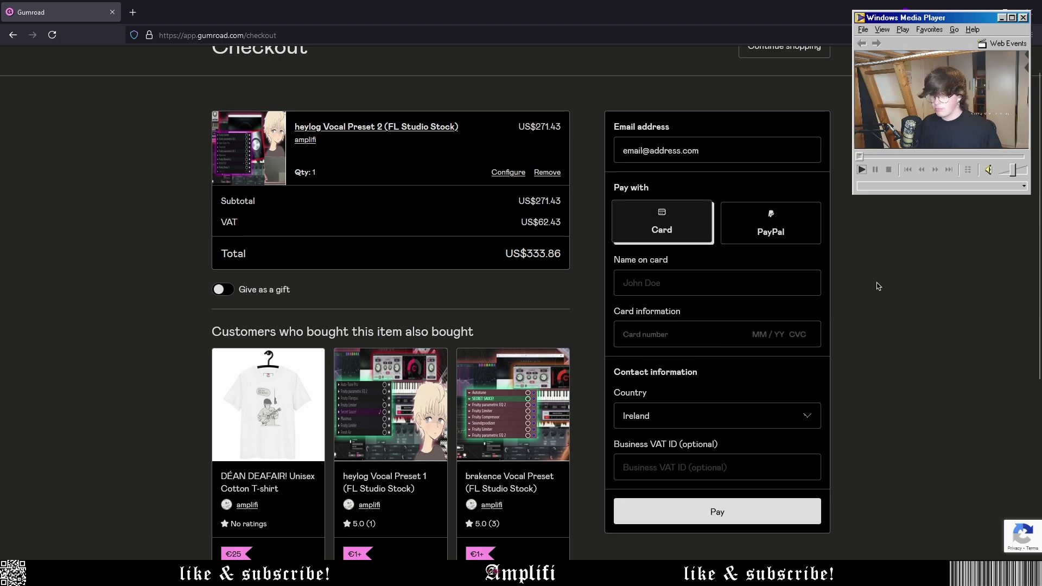
click(766, 232)
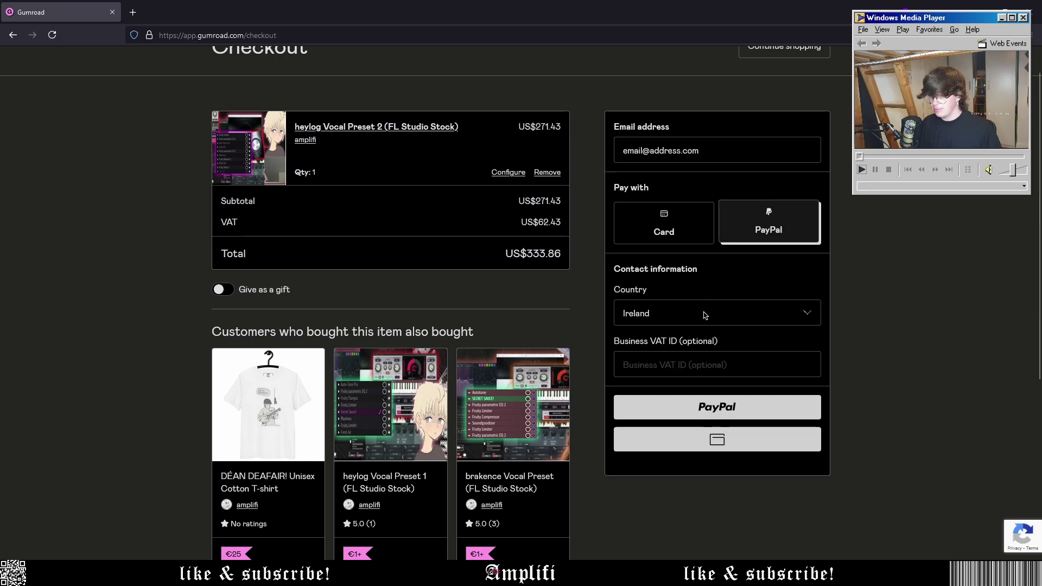
click(741, 446)
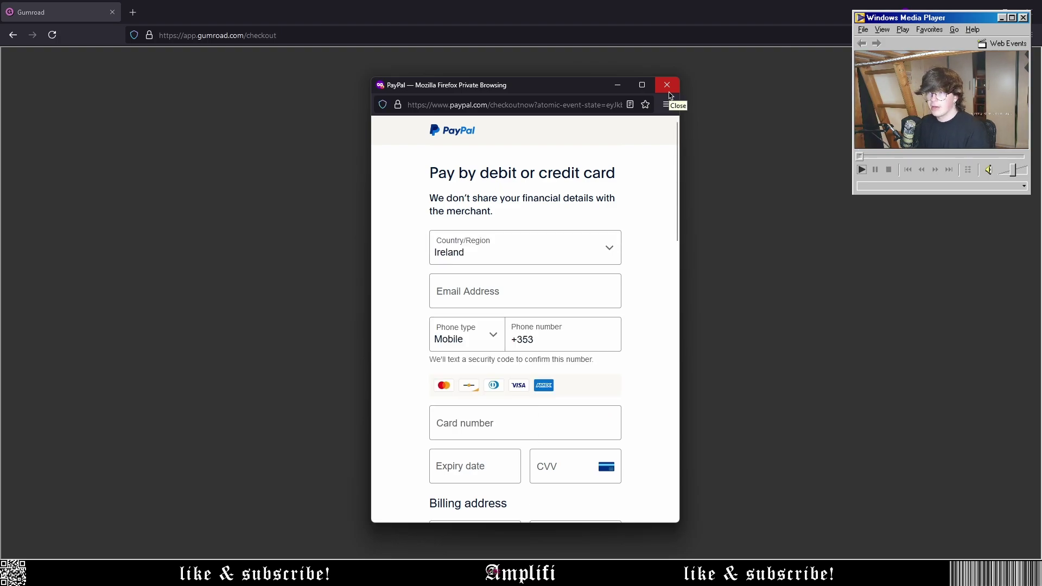
click(667, 85)
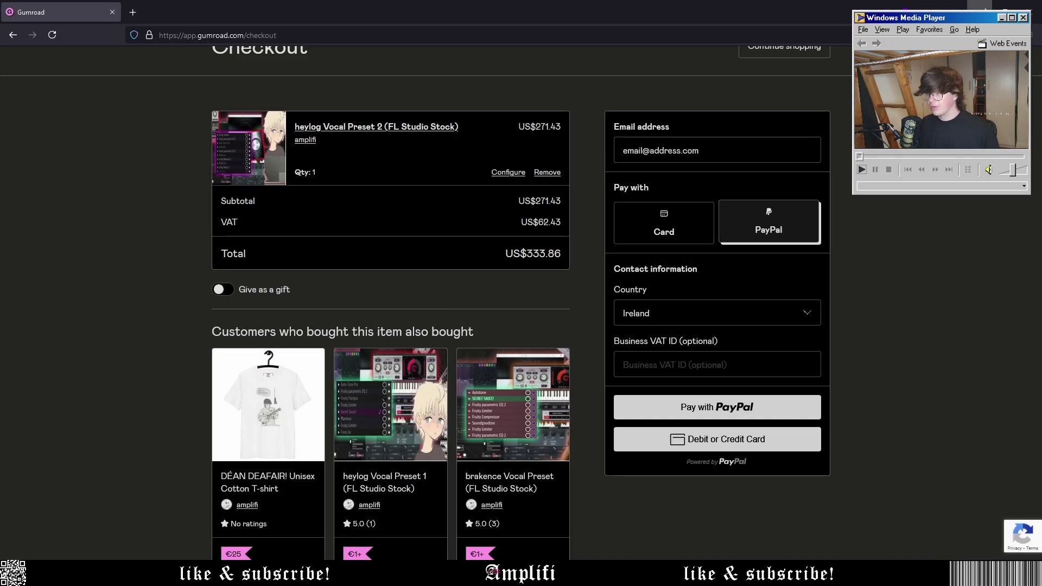
Step: Switch to the Desktop folder in File Explorer and extract Amplifi - Heylog Vocal Preset (the war ii).zip there with 7-Zip
key(alt+Tab)
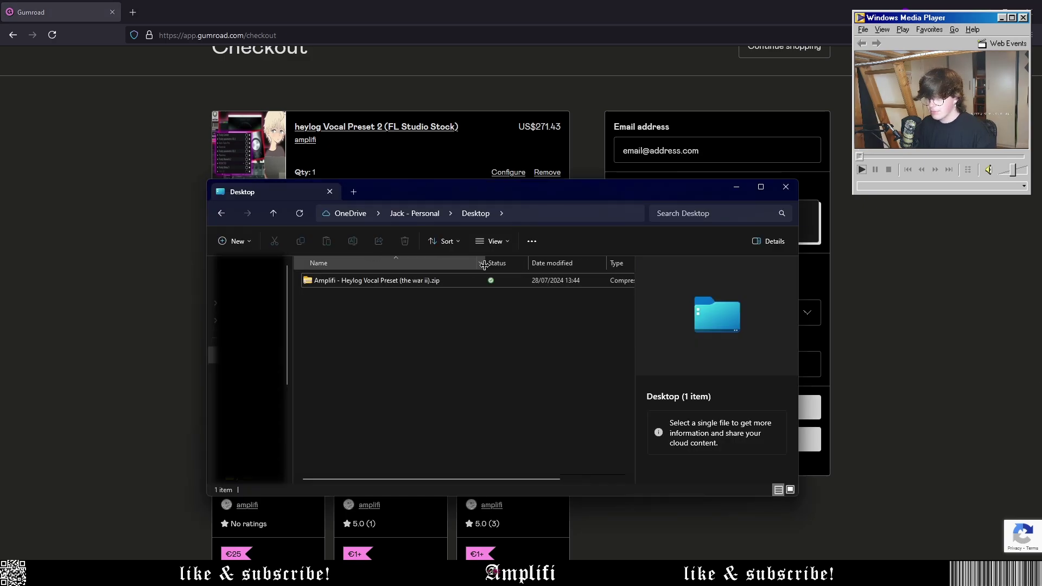
click(436, 285)
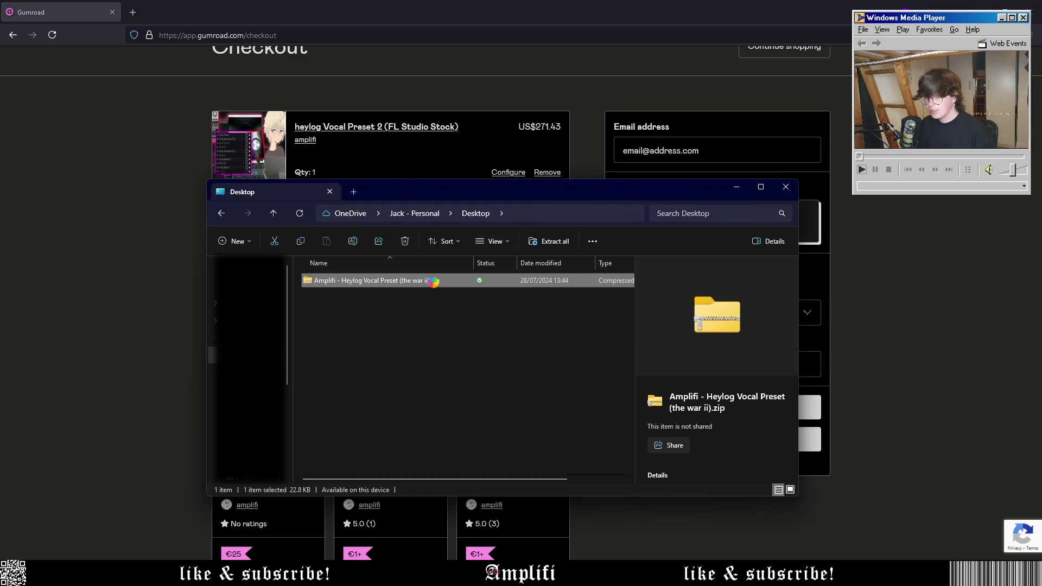
right_click(432, 282)
click(401, 312)
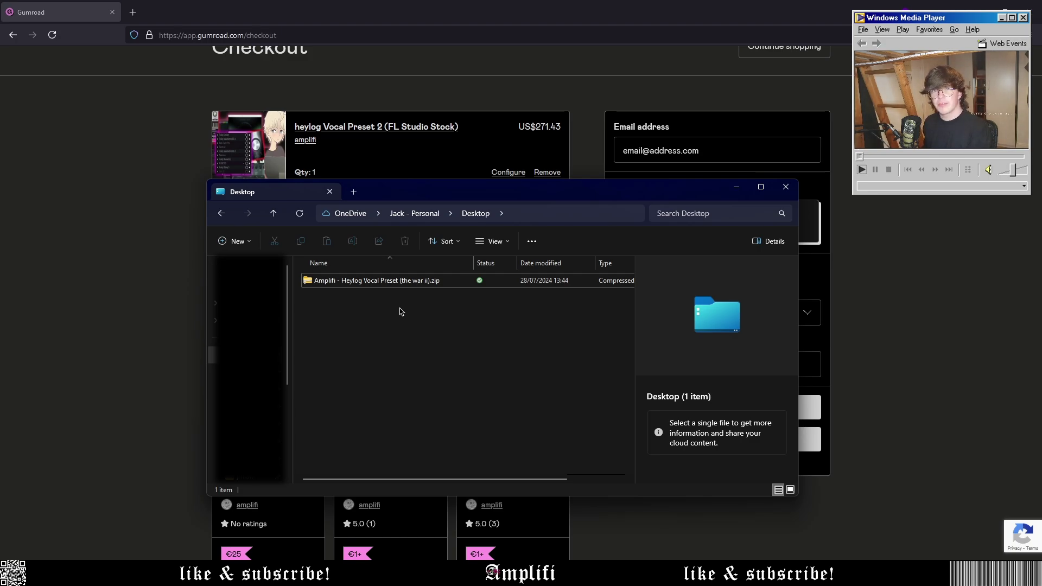
right_click(445, 288)
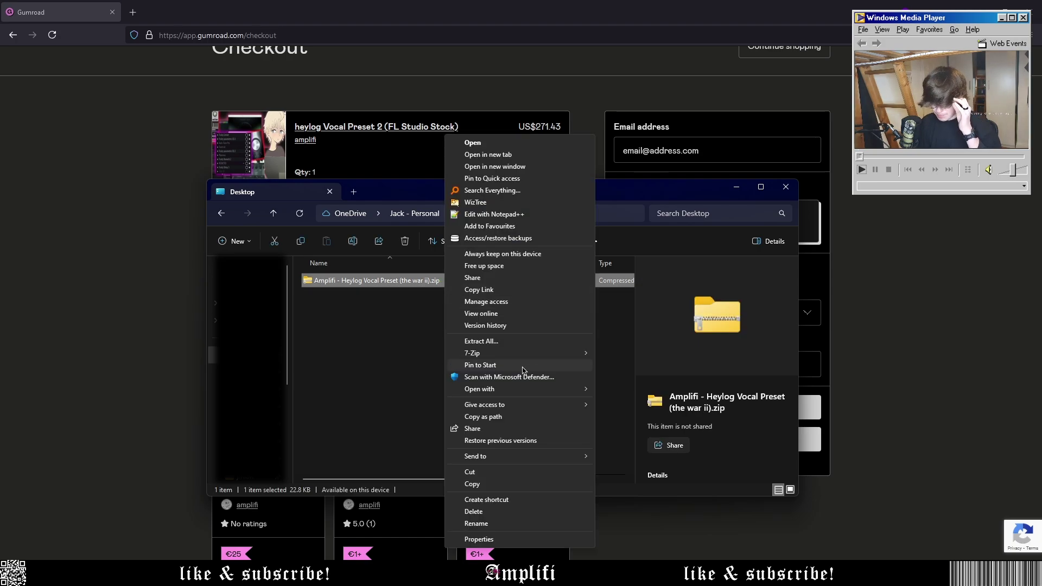
mouse_move(583, 353)
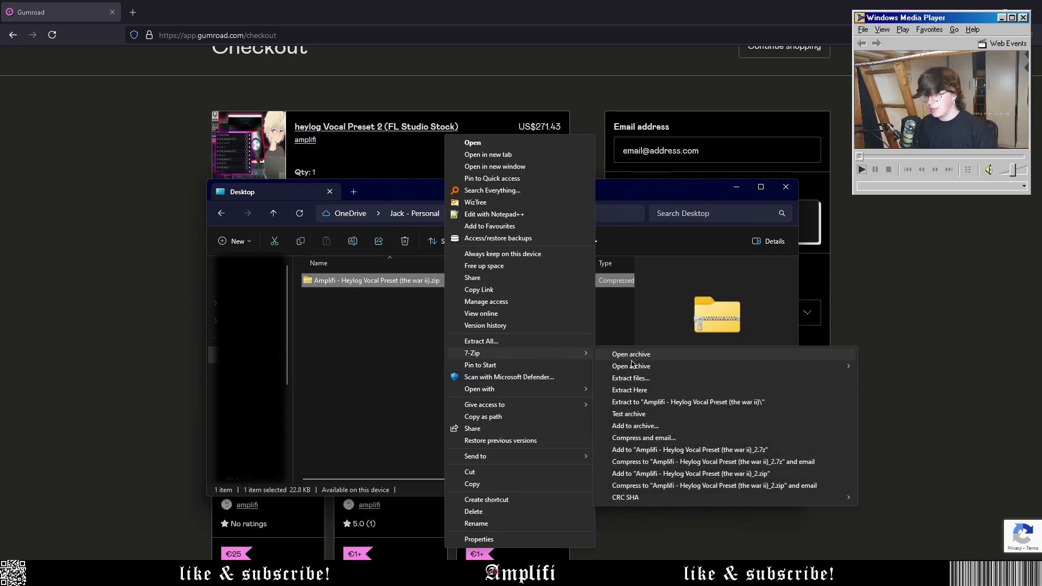
click(660, 390)
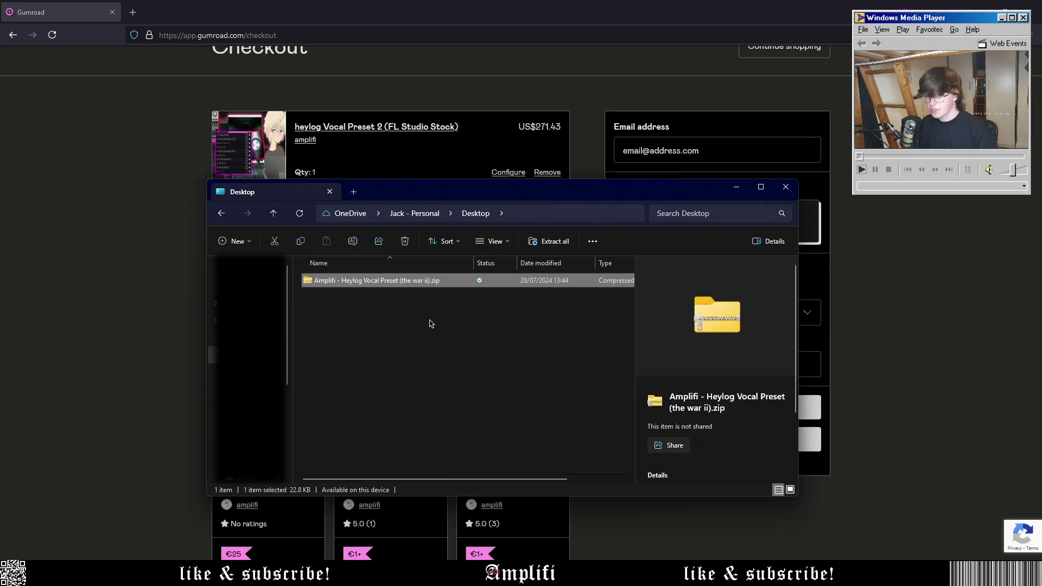
click(416, 395)
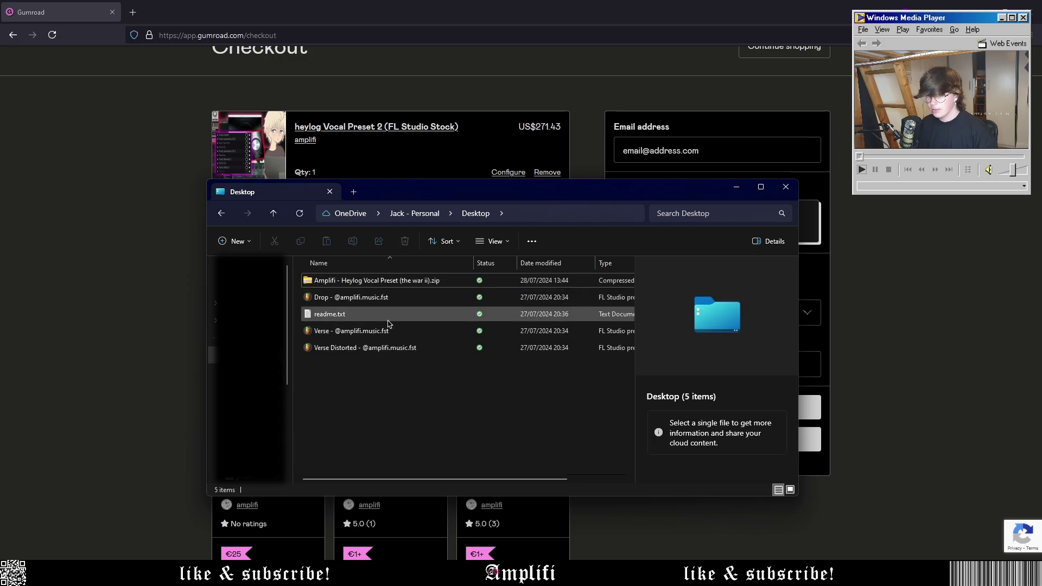
Step: Open the extracted readme.txt, read the preset's software and plugin requirements, and close it
drag(414, 382, 391, 296)
double_click(488, 310)
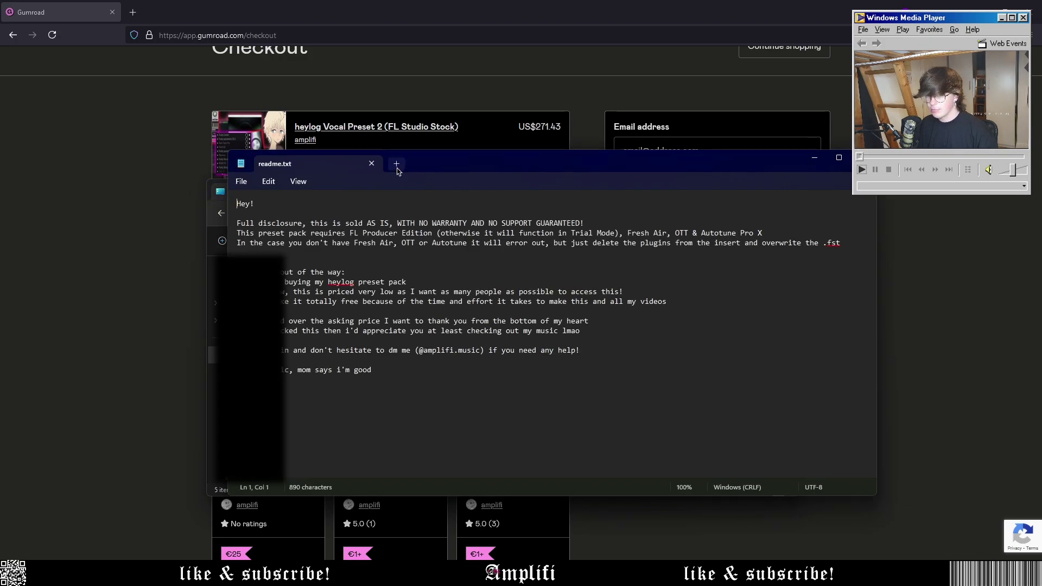
click(877, 162)
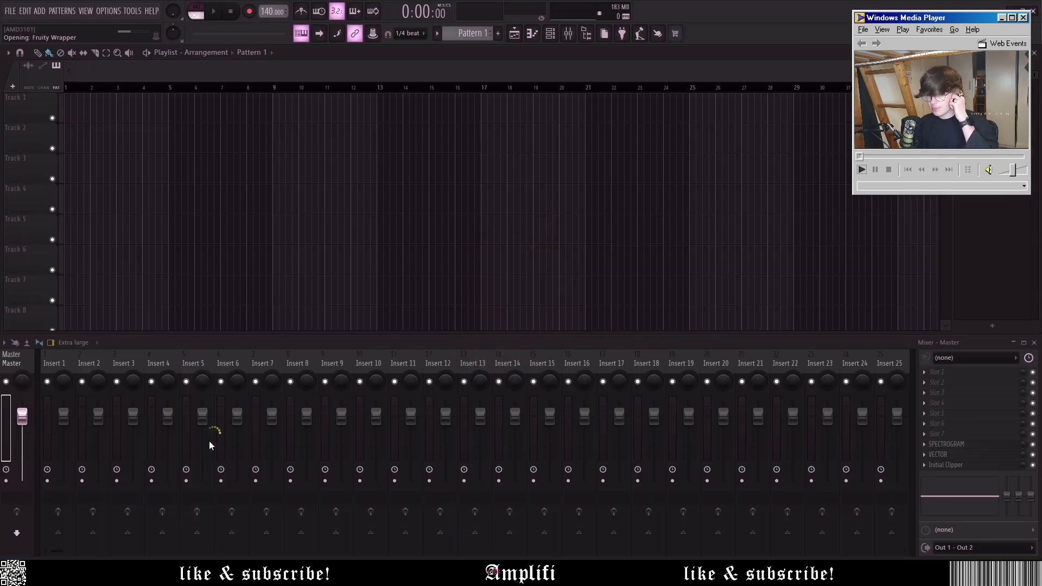
Step: Open the war ii remake - heylog vocal preset project in FL Studio and set the snap to Beat
click(10, 11)
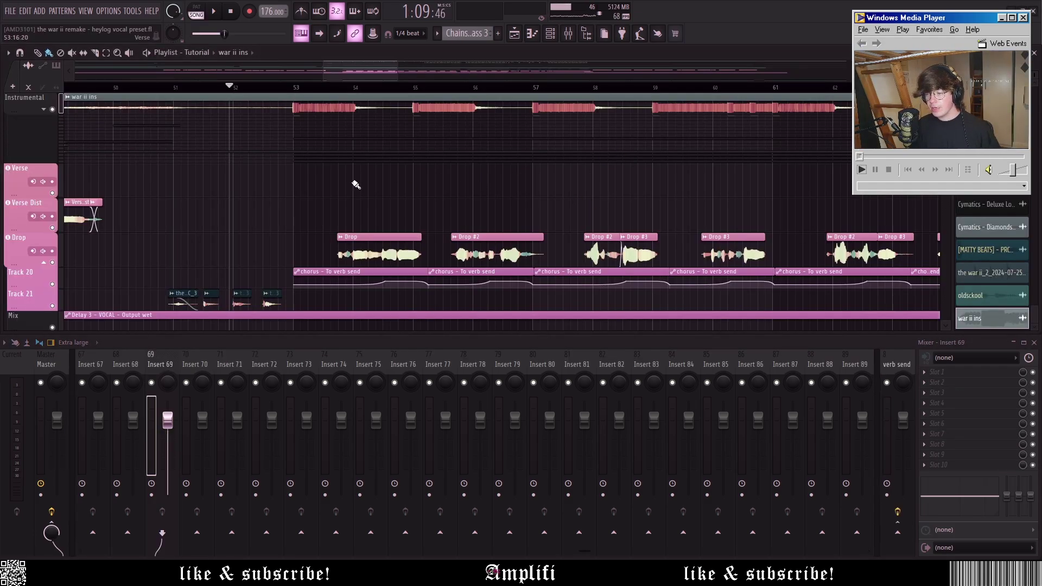
scroll(400, 209, down, 5)
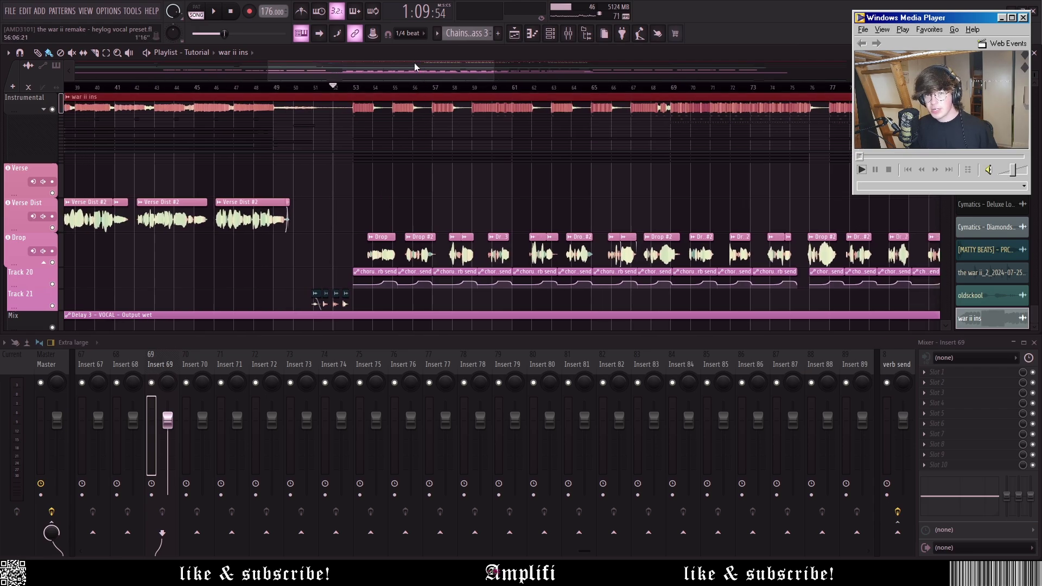
click(408, 34)
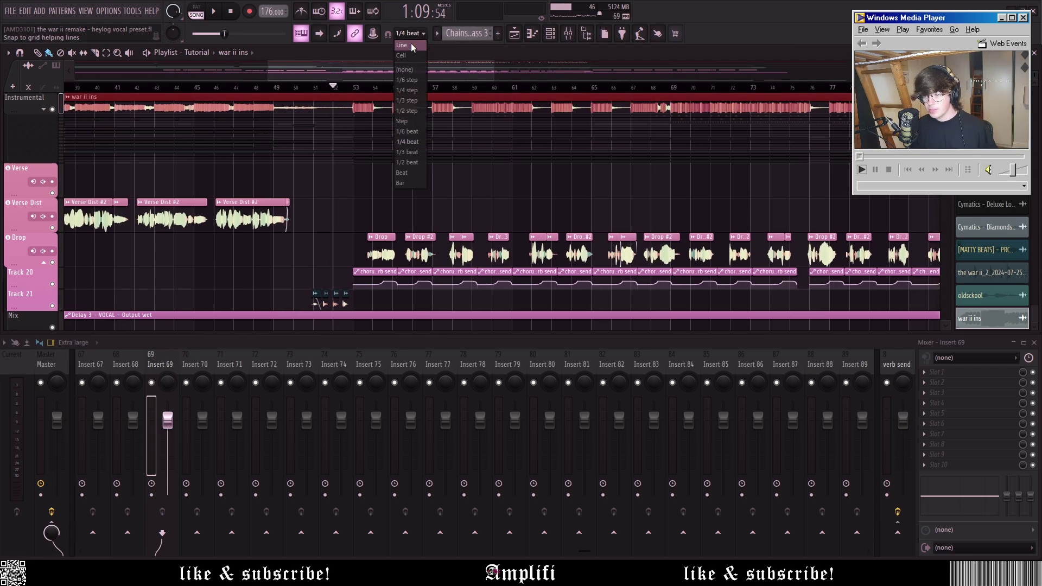
click(421, 173)
scroll(326, 261, down, 2)
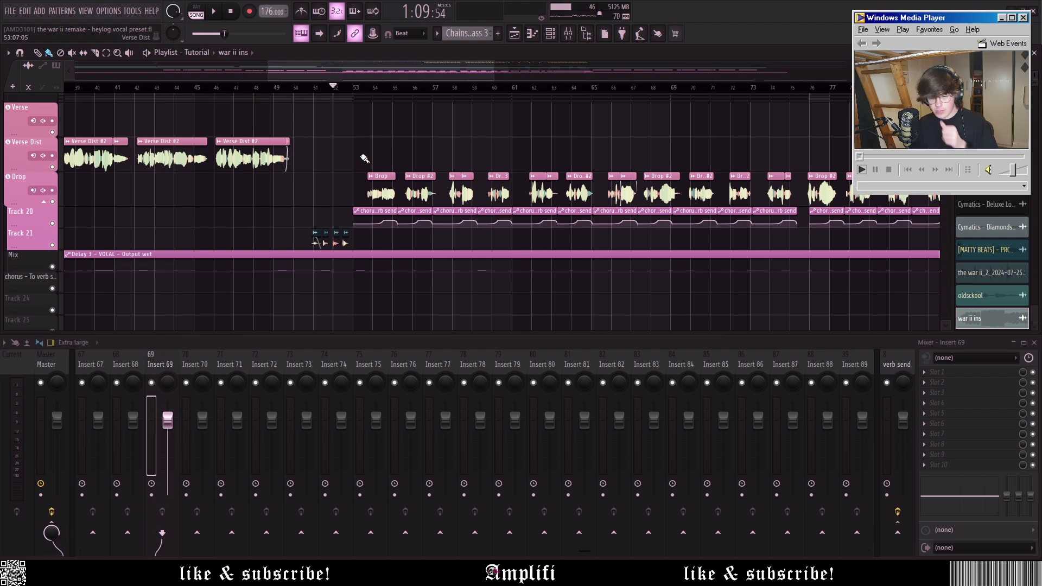
right_click(169, 353)
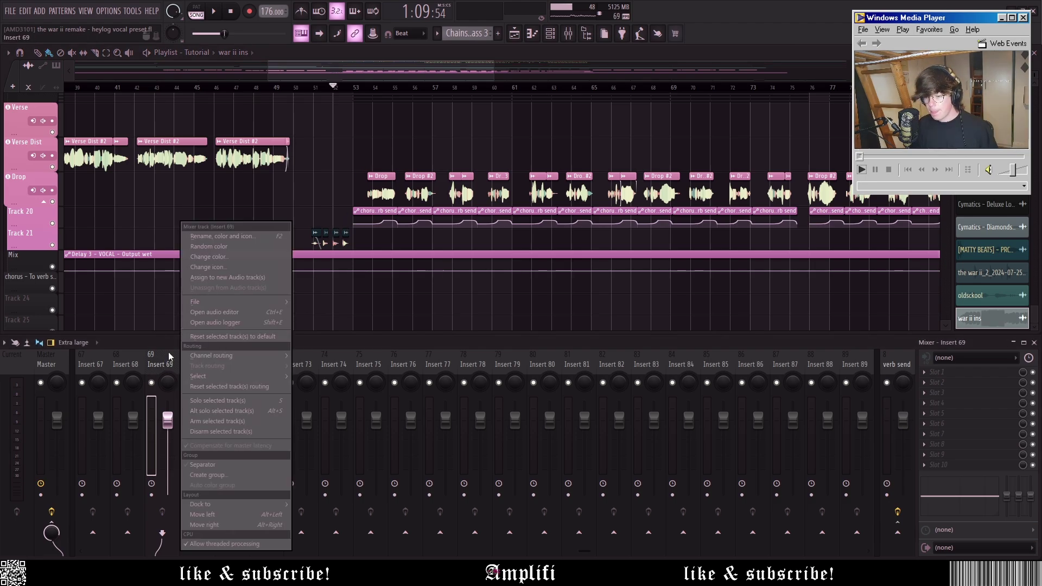
mouse_move(226, 302)
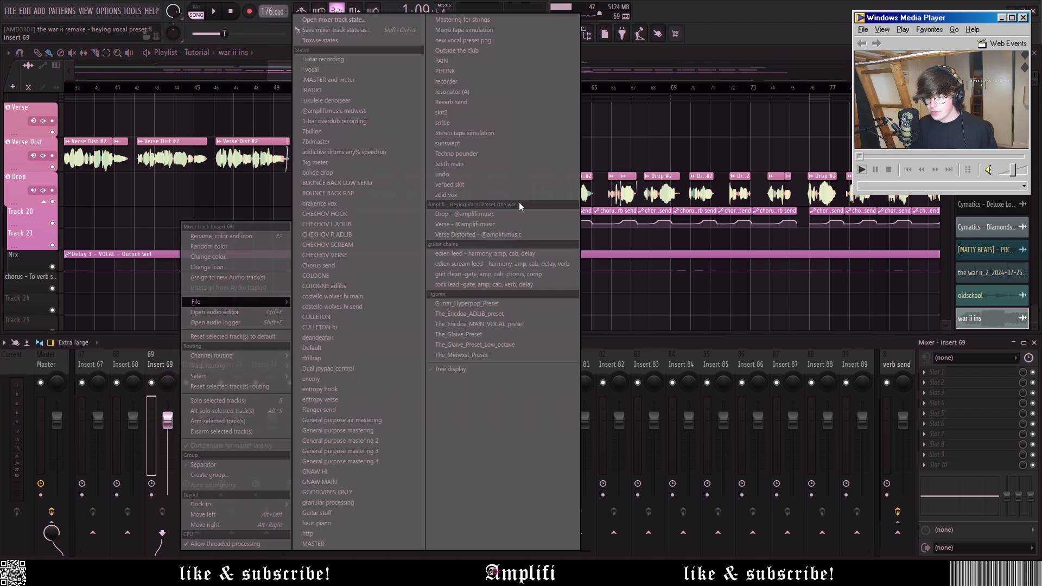
click(519, 216)
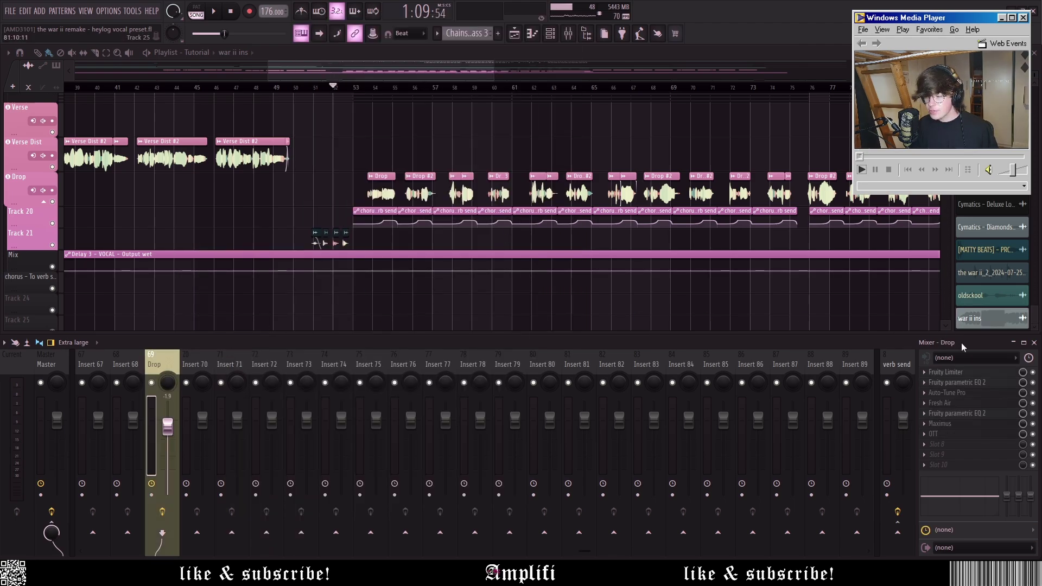
Step: Set the Drop insert's audio input to In 1 and lower its volume to -12.7 dB
click(961, 357)
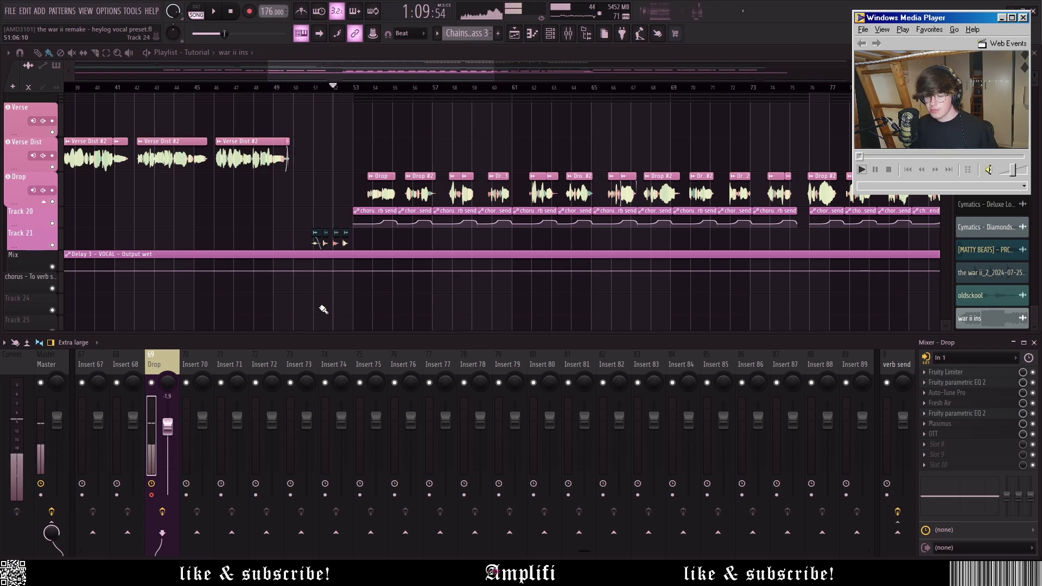
drag(170, 440, 170, 469)
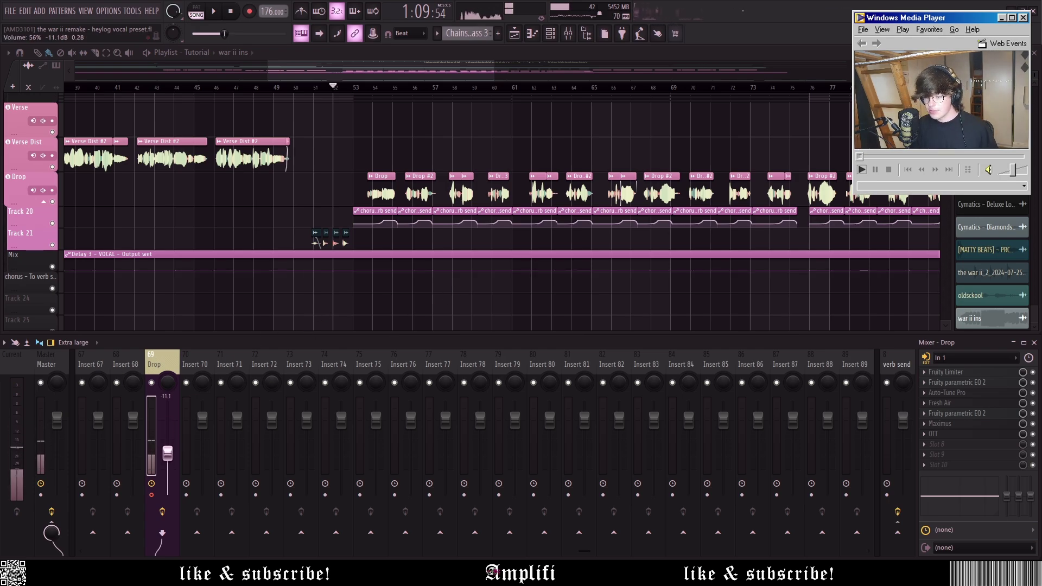
scroll(359, 179, up, 4)
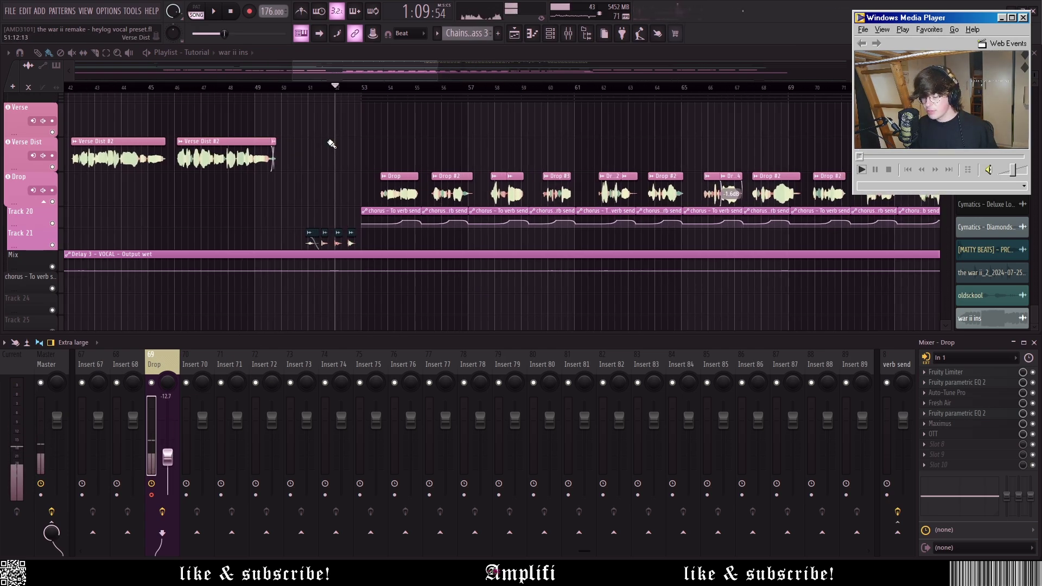
scroll(374, 138, up, 2)
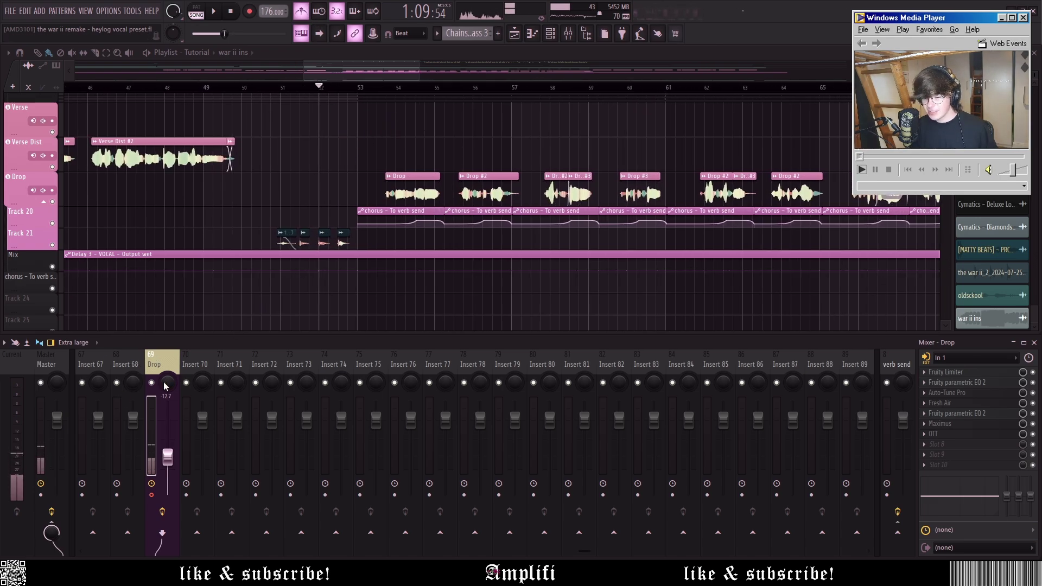
Step: Record a trial vocal take through the Drop insert from bar 52 and delete its clip from the playlist
click(249, 12)
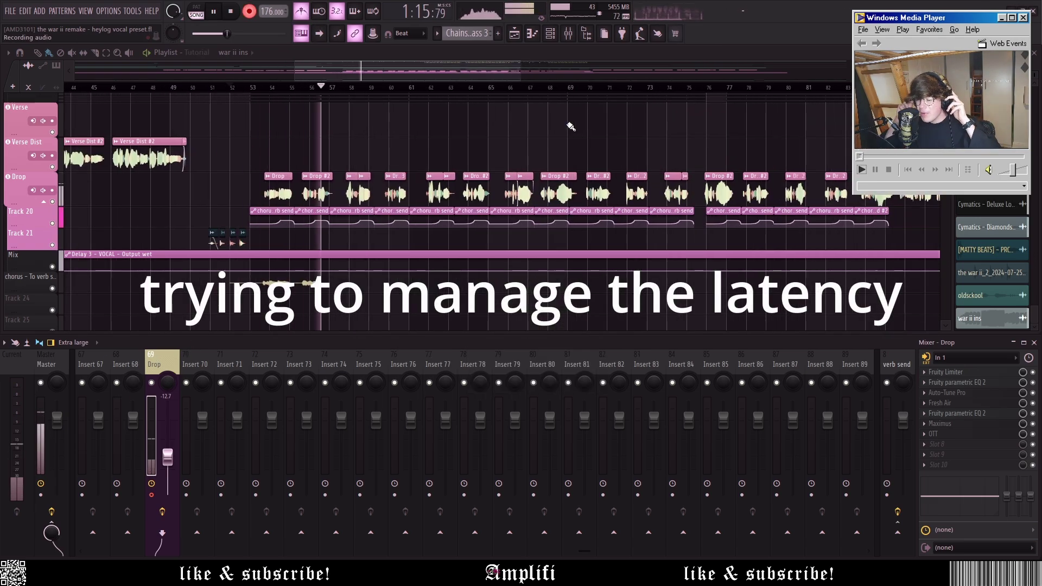
key(space)
key(space)
key(space)
scroll(515, 217, down, 1)
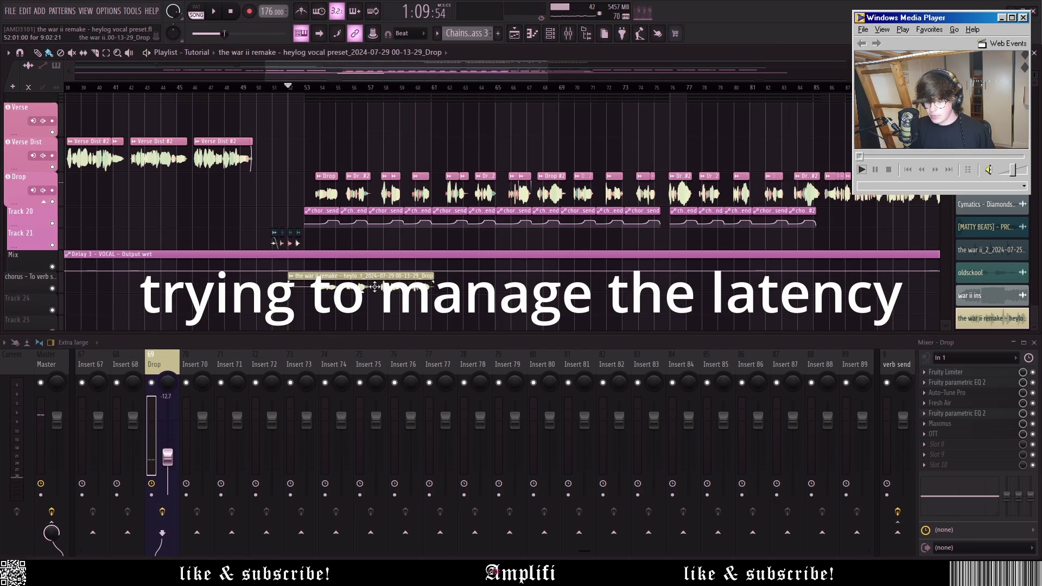
right_click(350, 283)
Step: Check the monitoring during playback with the Drop insert's volume lowered, and switch the metronome
key(space)
key(space)
key(space)
drag(168, 421, 167, 474)
key(space)
click(301, 12)
Step: Reset the Drop insert's volume to default and lower the Master volume to -19.8 dB
right_click(169, 474)
click(190, 378)
drag(57, 420, 57, 473)
key(space)
key(space)
Step: Record audio through the Drop insert into the playlist as an audio clip and play it back with the insert disarmed
click(249, 11)
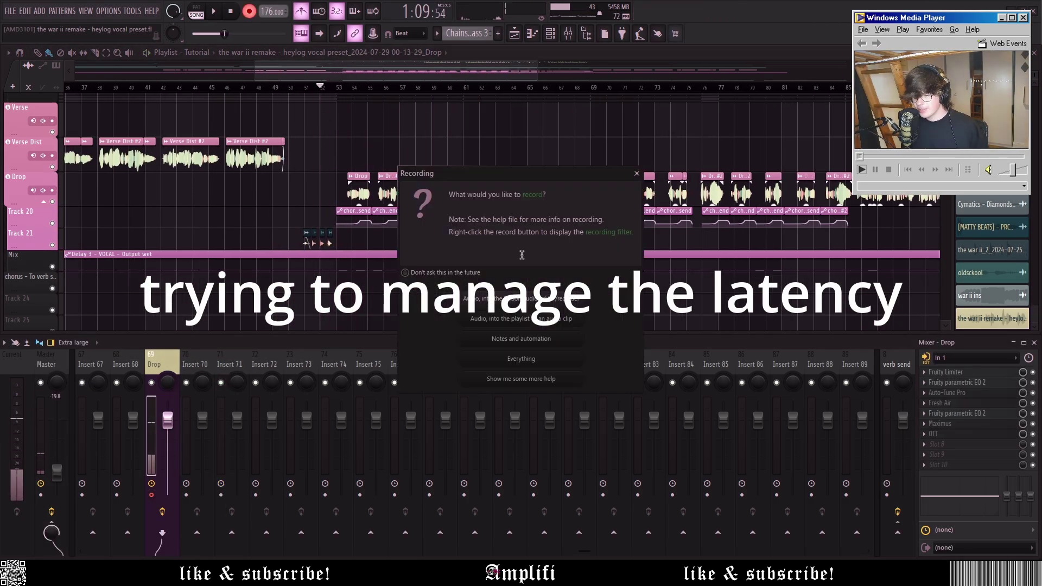
click(521, 318)
key(space)
click(152, 495)
key(space)
scroll(362, 312, up, 4)
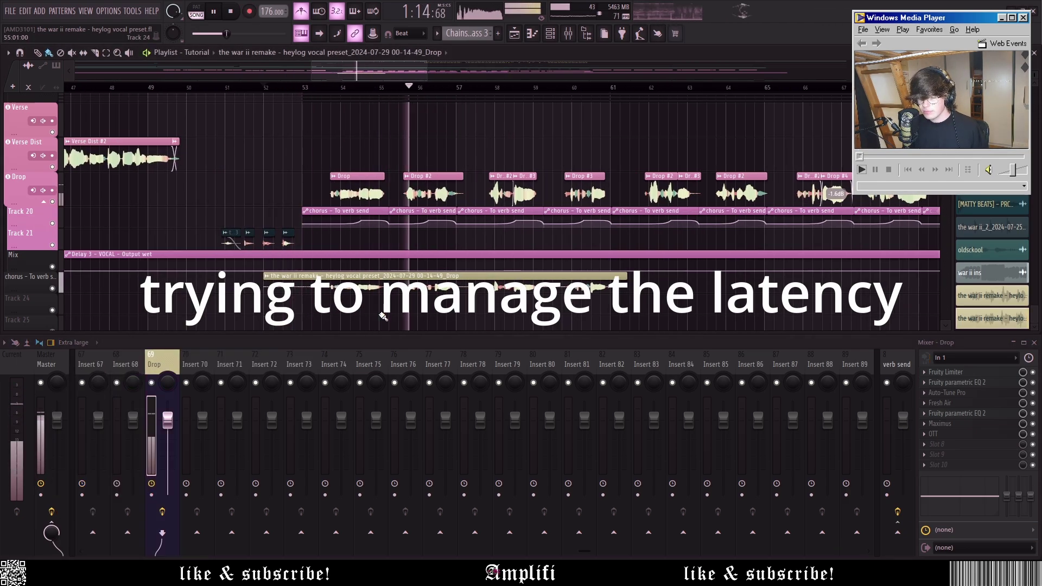
scroll(382, 313, down, 4)
key(space)
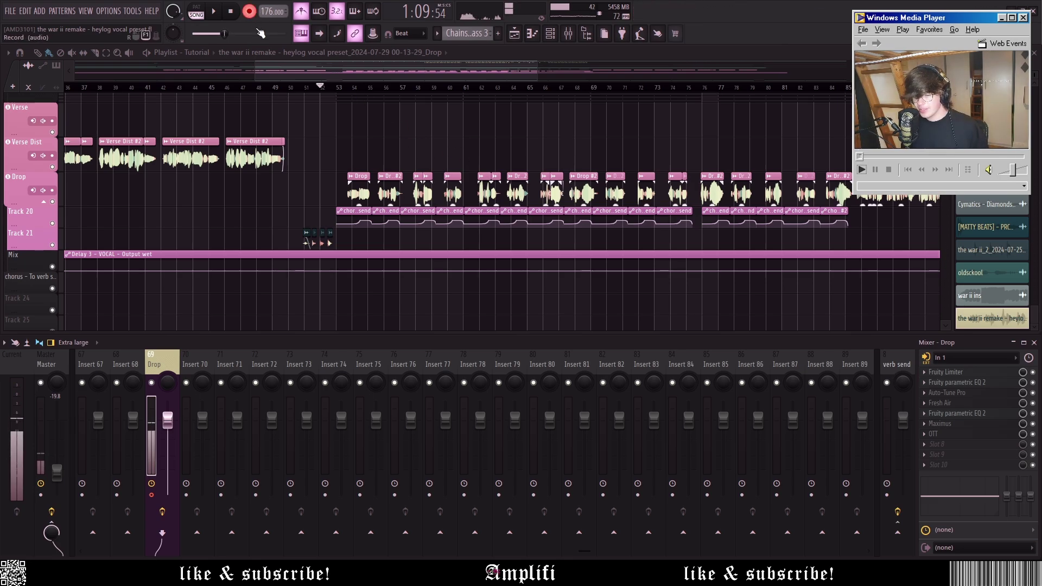
Step: Record the vocal take as a playlist audio clip from bar 52 to about bar 61 and normalize the clip
click(528, 320)
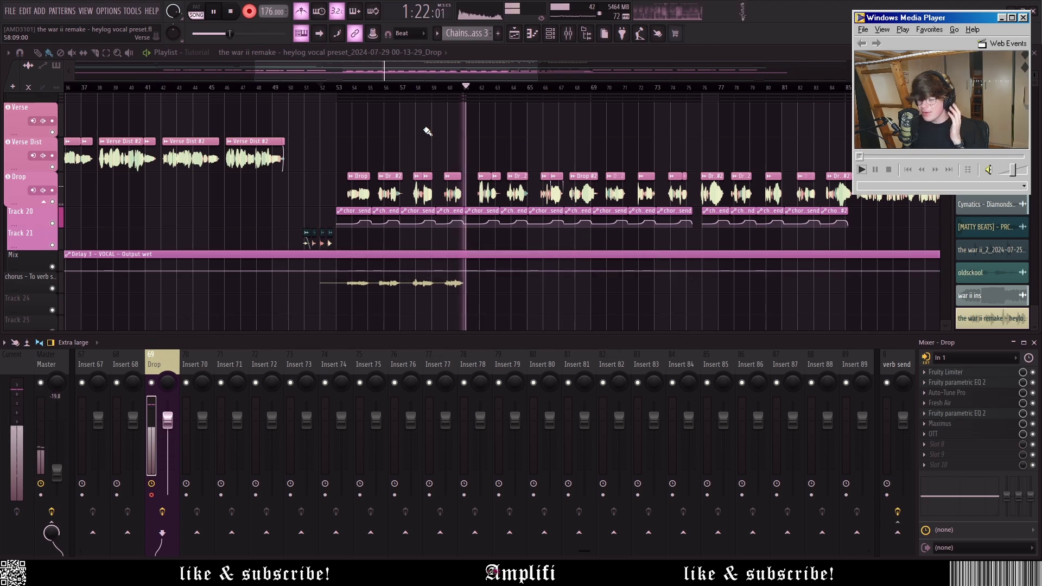
key(space)
double_click(414, 286)
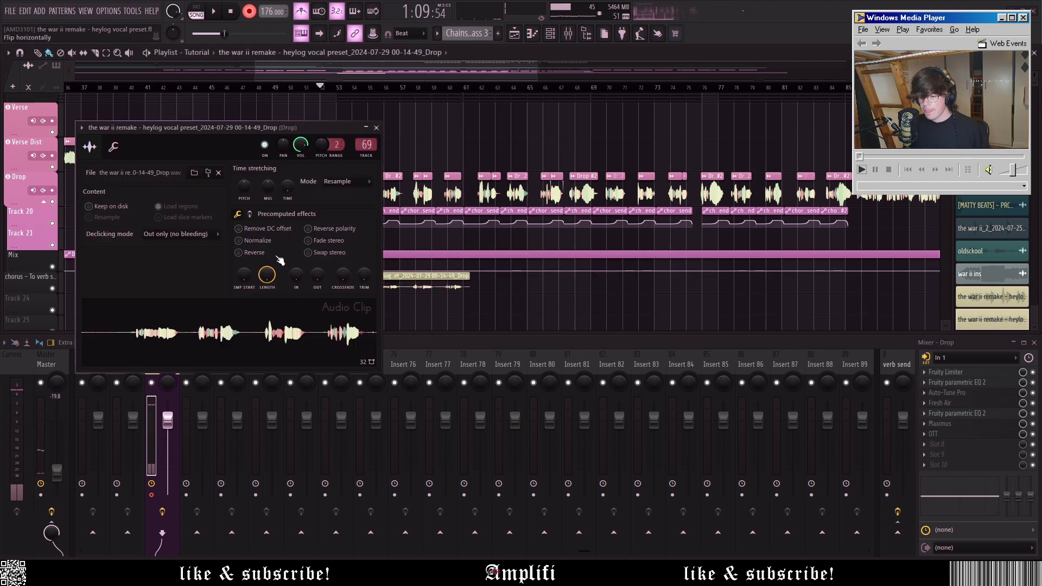
click(256, 240)
click(376, 127)
Step: Reset the Master volume to default and play back the normalized Drop take from bar 52
right_click(57, 472)
click(100, 380)
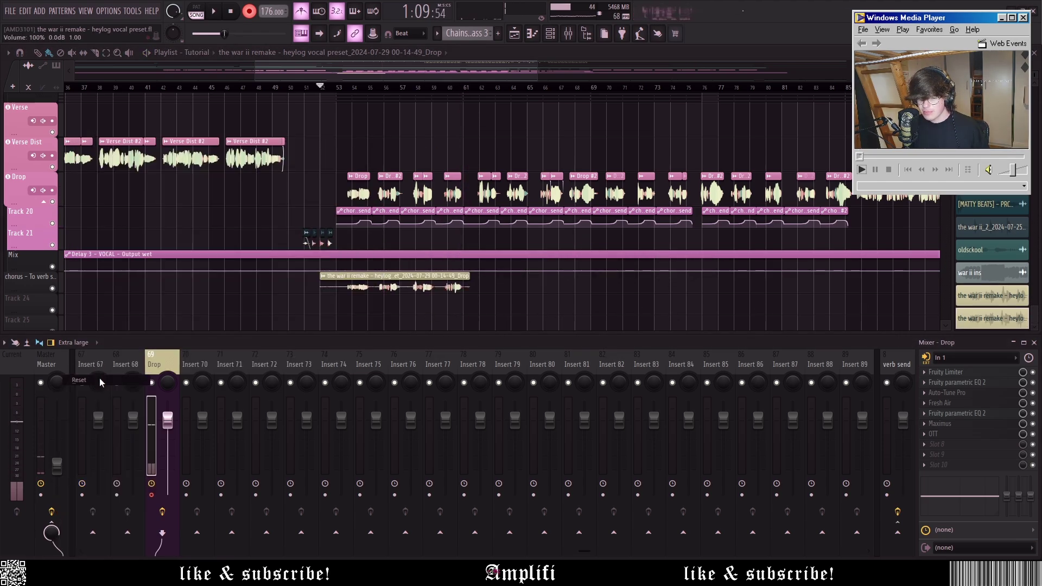
key(space)
scroll(291, 288, up, 4)
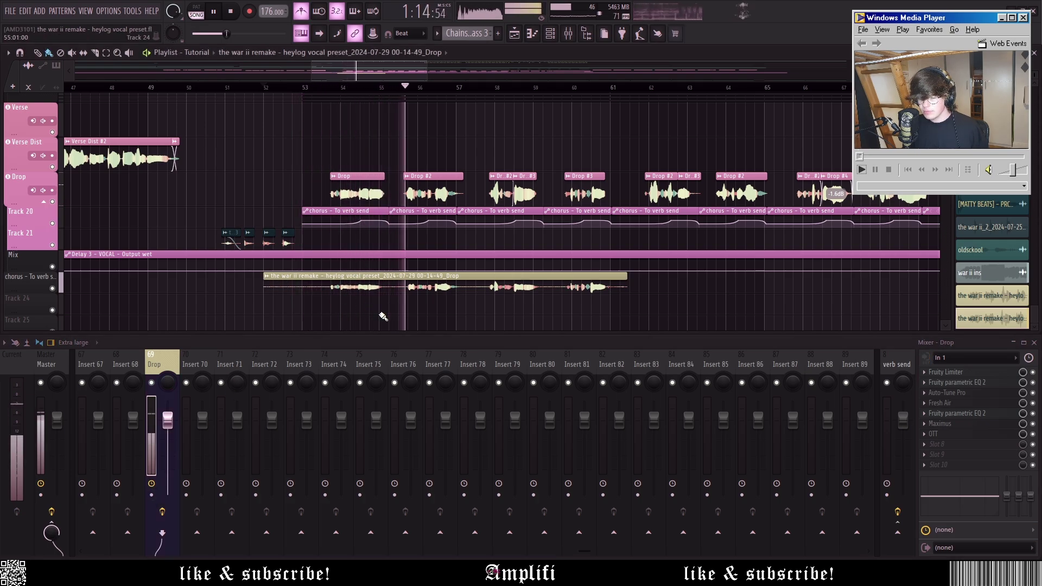
scroll(430, 316, down, 3)
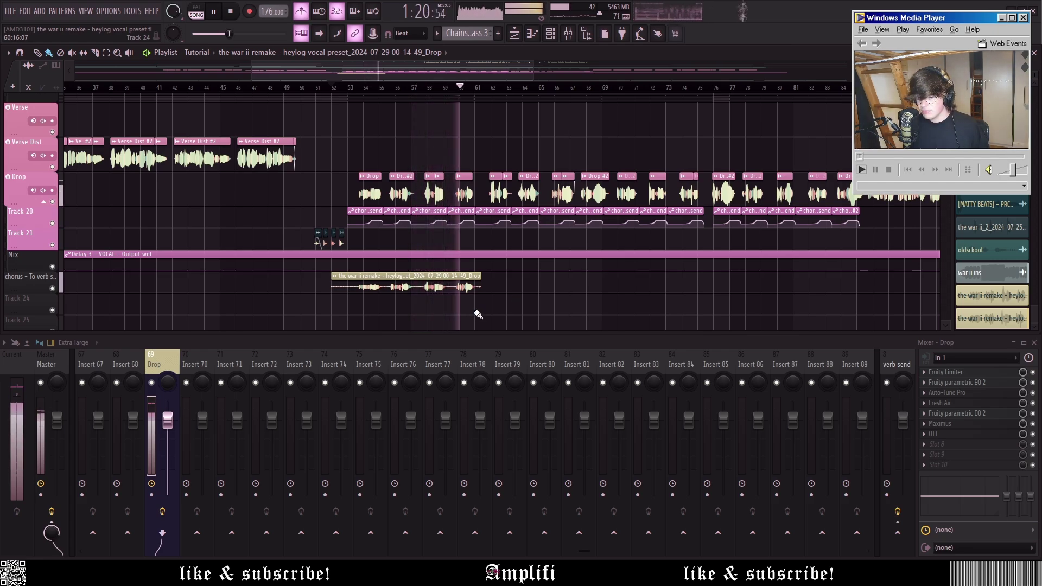
key(space)
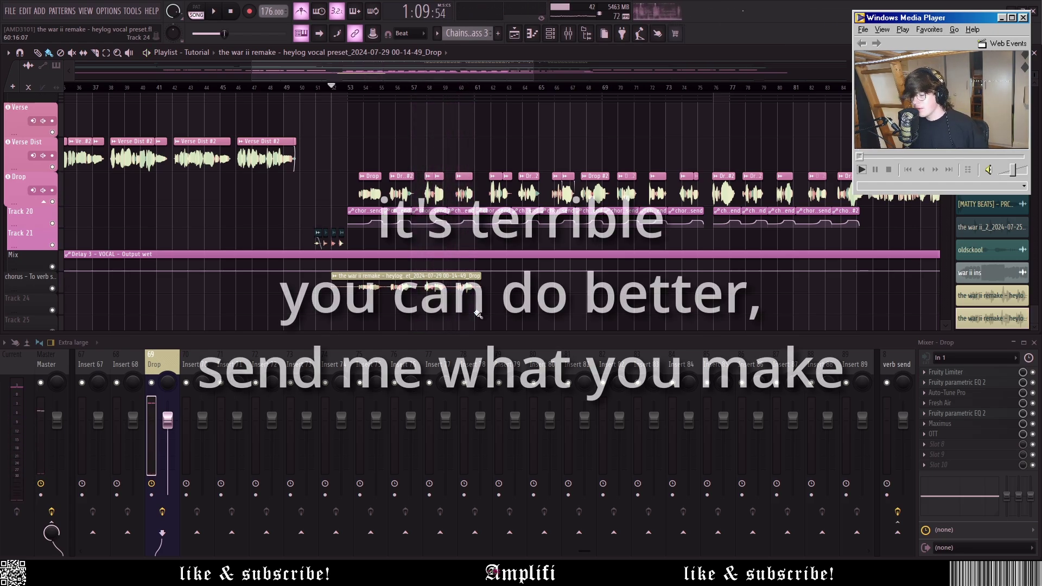